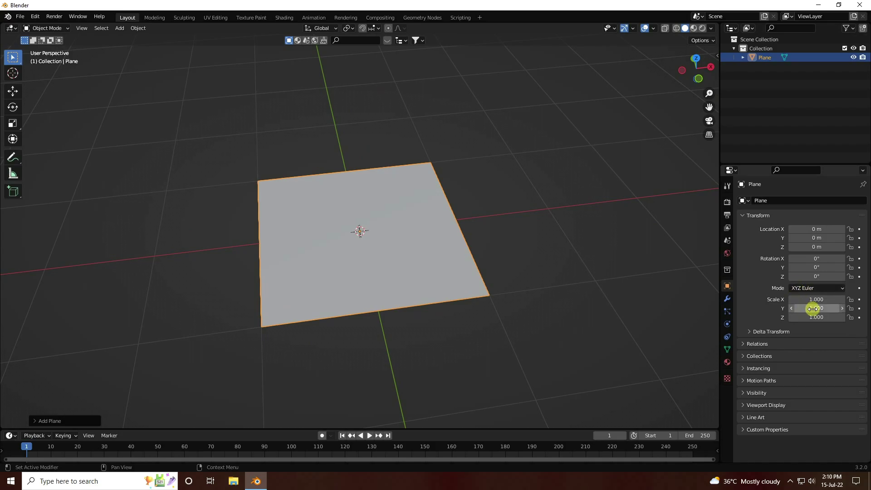
- Set the plane's scale to 1.5 on the X, Y and Z axes
click(811, 299)
text(1.5)
key(Tab)
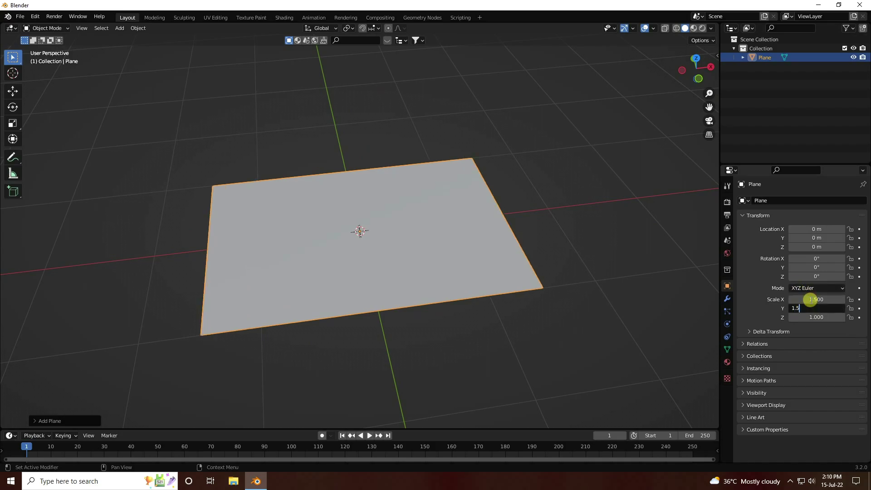
key(Tab)
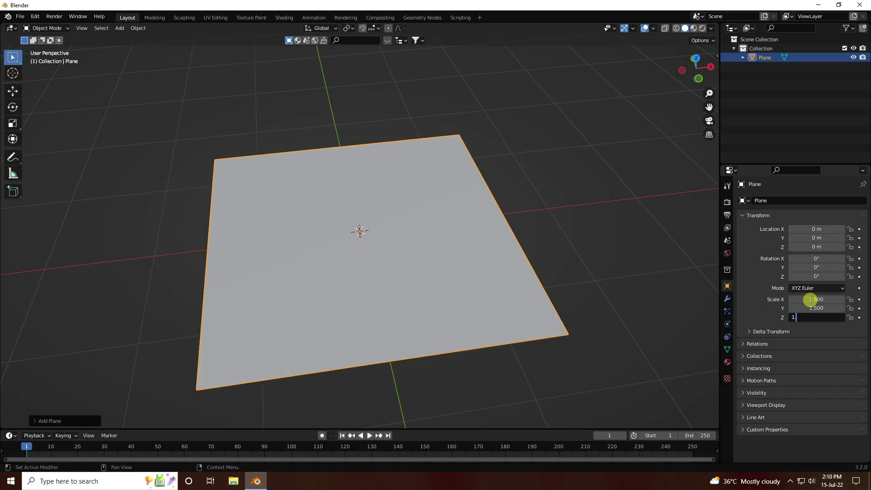
text(1.5)
key(Return)
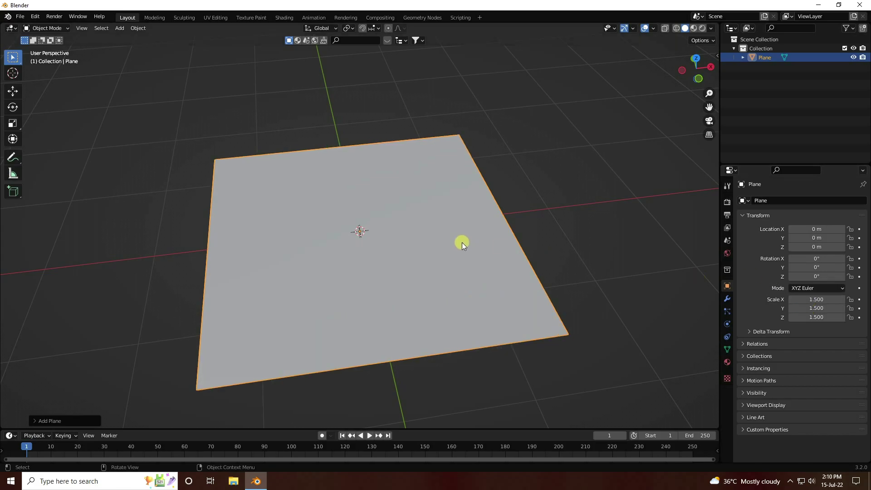
- Rotate the plane upright by setting its X rotation to 90°
click(16, 112)
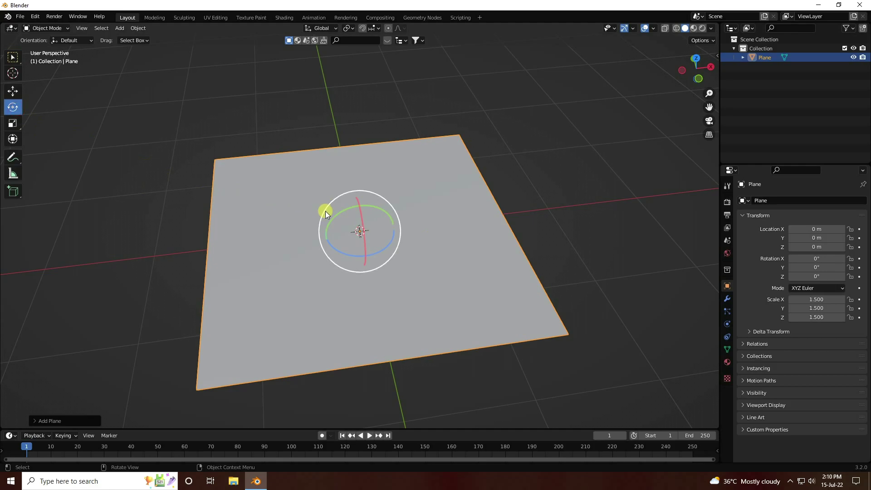
drag(360, 210, 369, 234)
click(812, 258)
text(90)
key(Return)
middle_drag(248, 224, 249, 180)
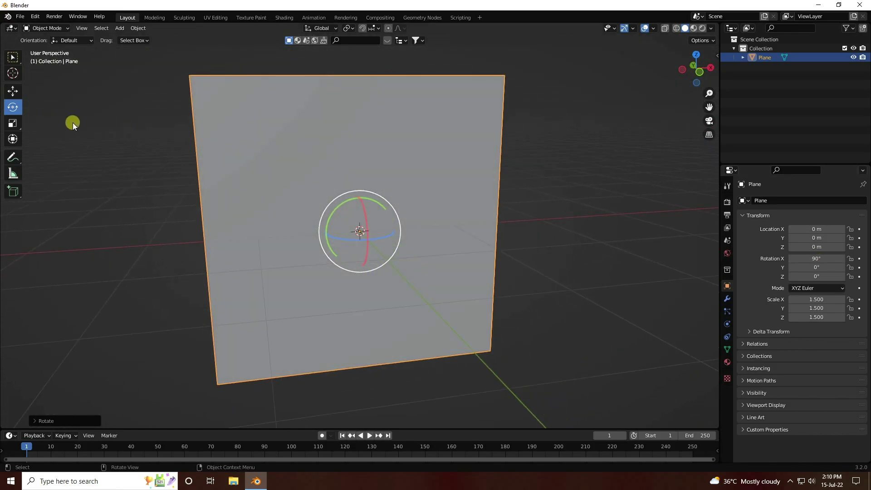
- Rotate the plane into a diamond orientation by setting its Y rotation to 45°
drag(345, 203, 367, 198)
click(801, 266)
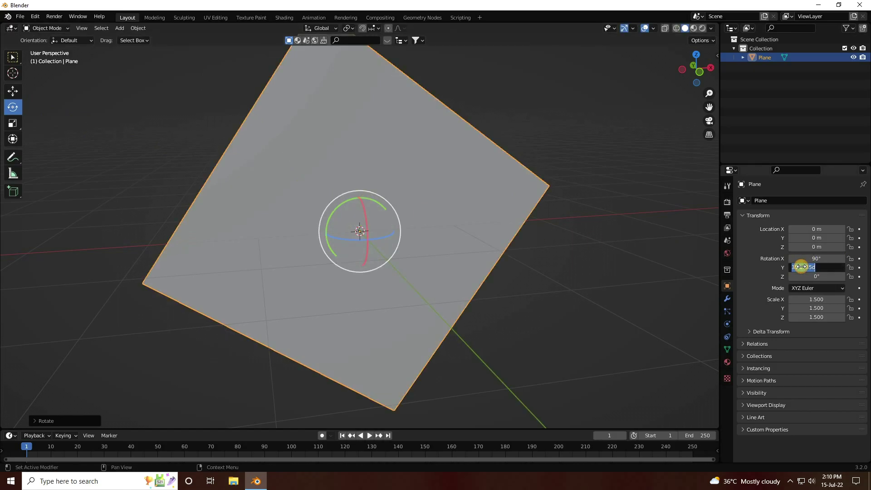
text(45)
key(Return)
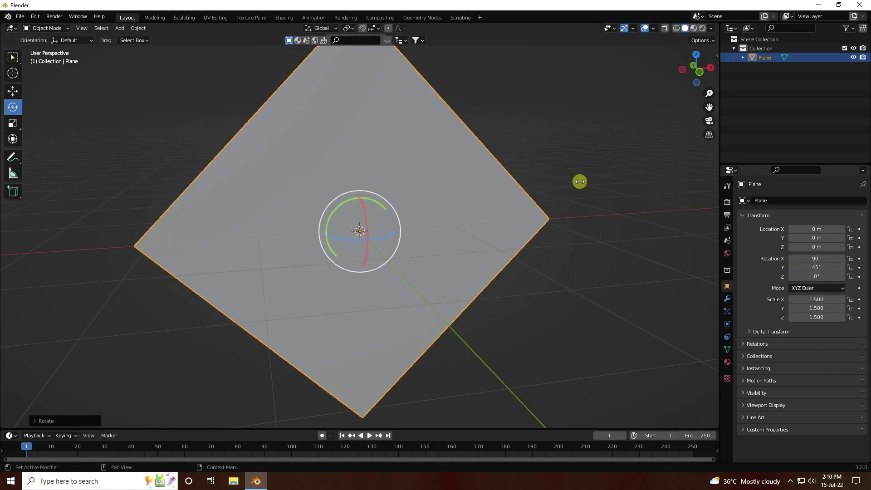
- Subdivide the whole plane in Edit Mode with the number of cuts set to 10
click(20, 92)
scroll(335, 200, down, 2)
scroll(353, 141, up, 1)
shift+middle_drag(356, 145, 378, 168)
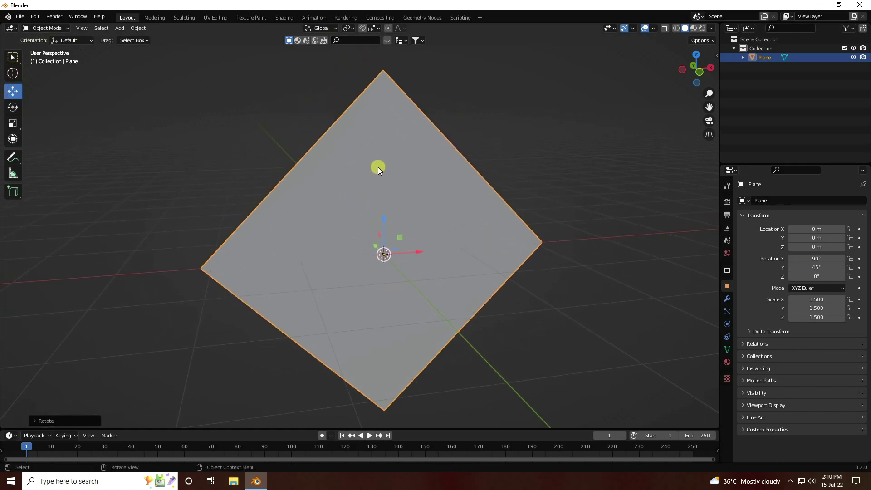
click(47, 28)
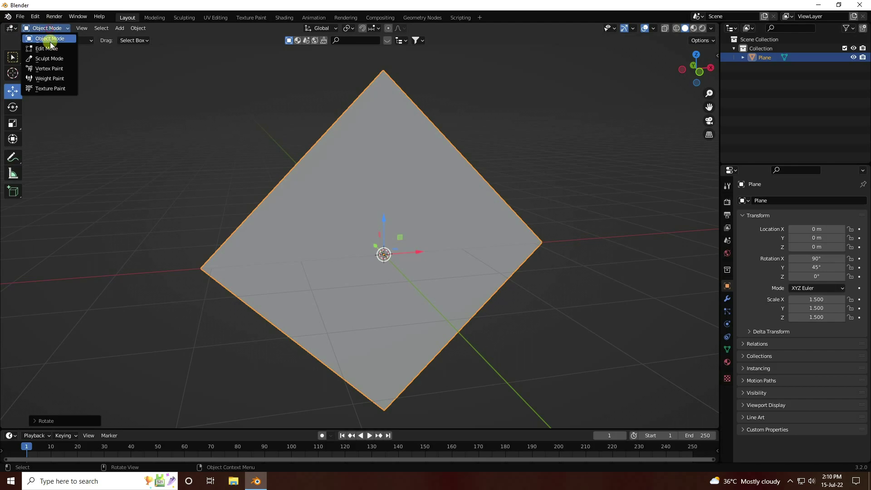
click(43, 49)
right_click(340, 160)
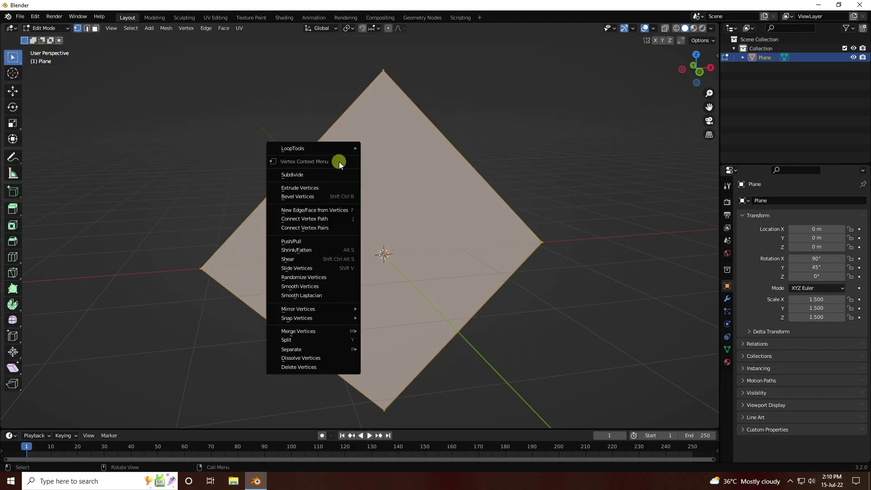
click(317, 174)
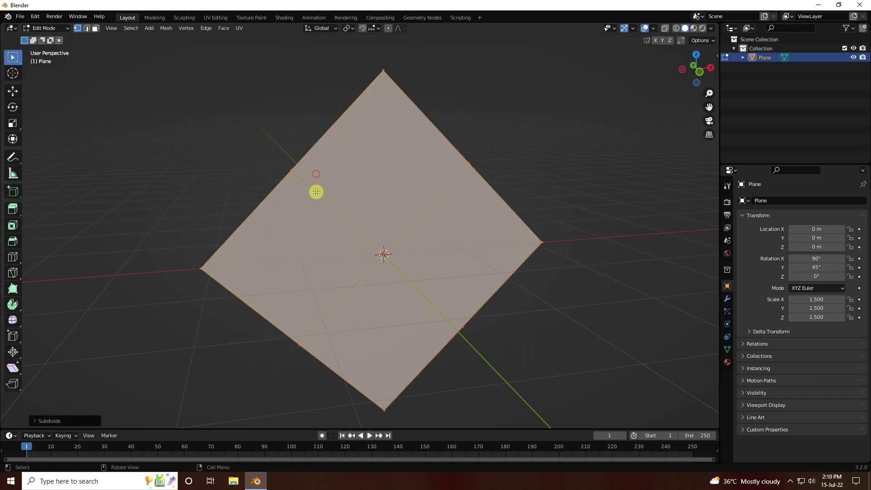
click(44, 421)
click(149, 358)
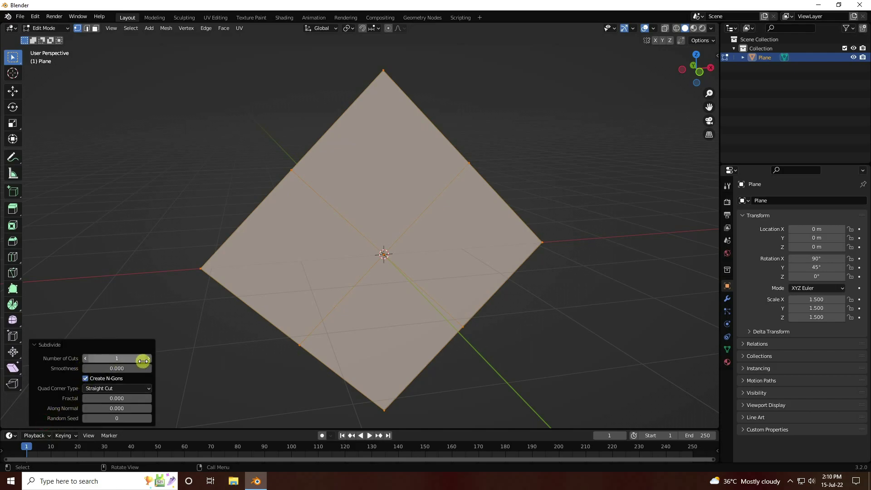
click(149, 358)
click(149, 359)
click(148, 358)
click(148, 359)
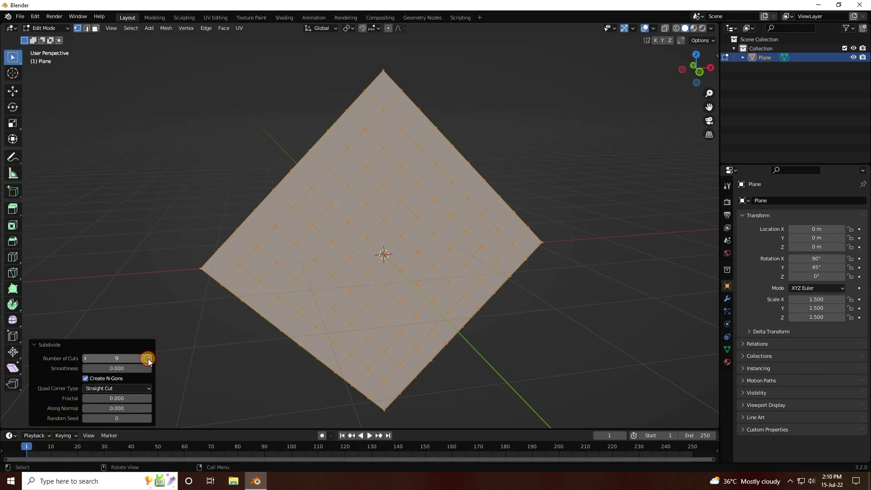
click(148, 359)
- Subdivide the plane's mesh a second time with 5 cuts and return to Object Mode
scroll(308, 226, up, 3)
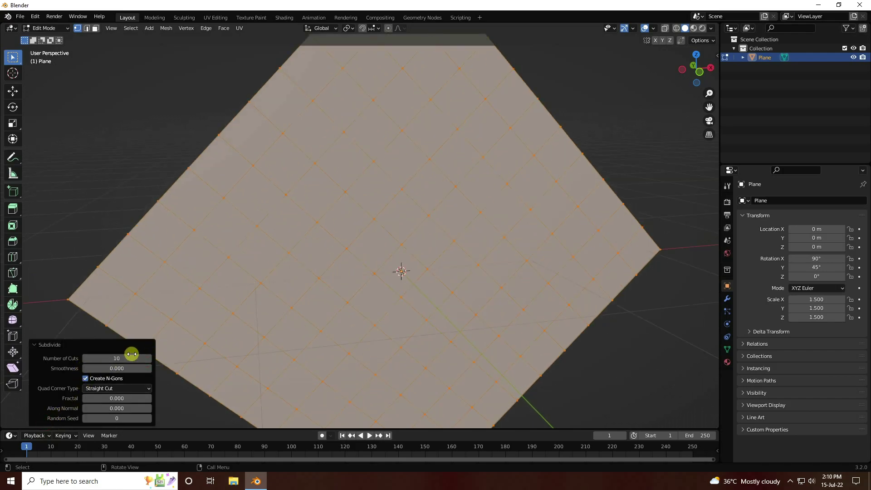
right_click(200, 196)
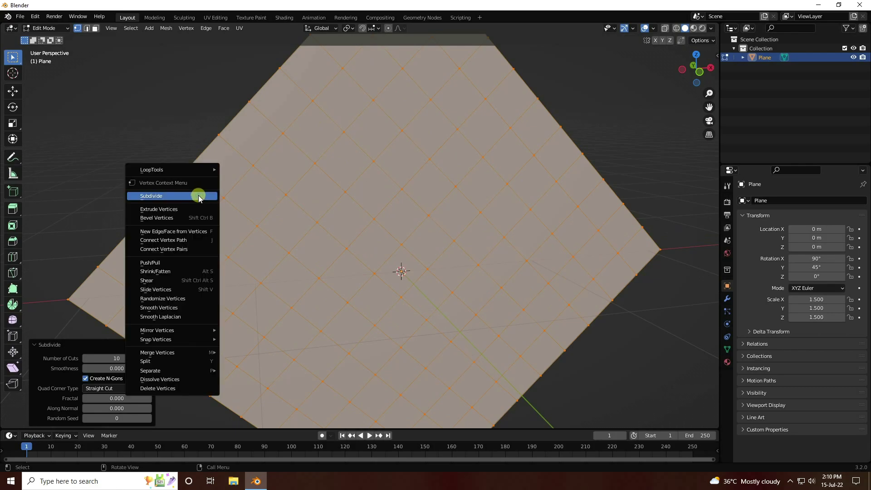
click(173, 196)
click(148, 359)
click(149, 358)
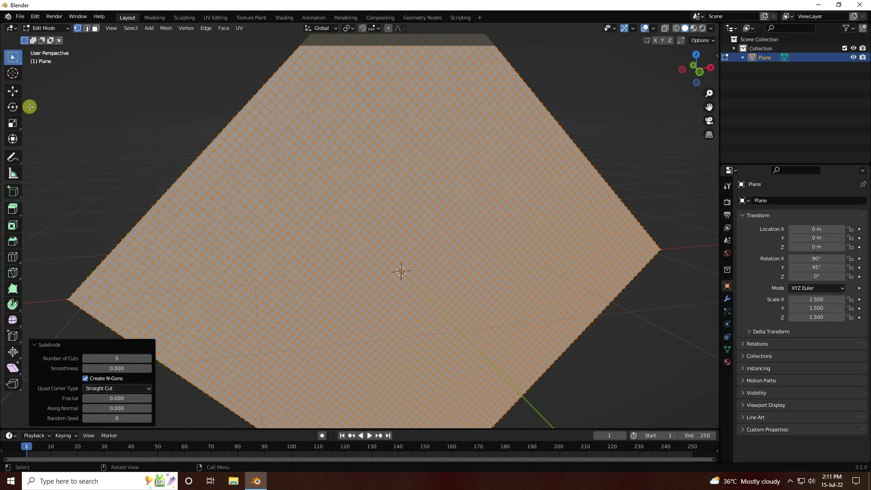
click(12, 91)
click(56, 31)
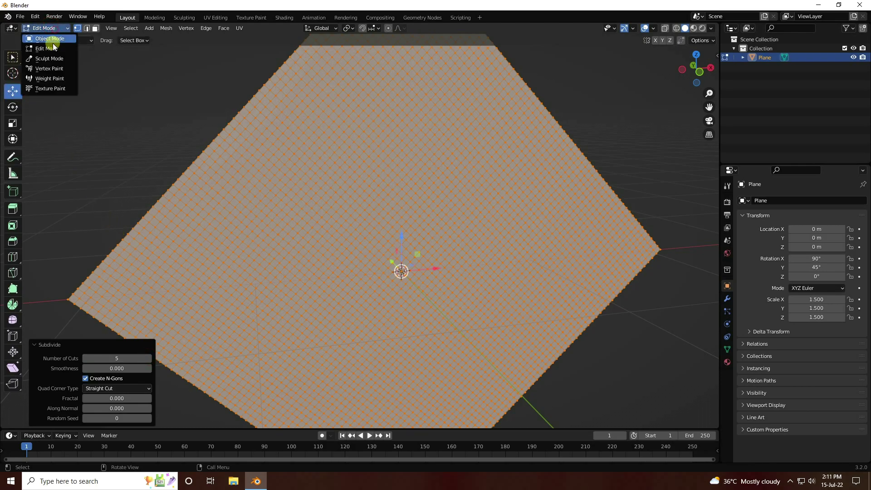
click(51, 35)
- Deselect the plane and turn on the wireframe overlay in the viewport
click(143, 162)
scroll(319, 230, down, 4)
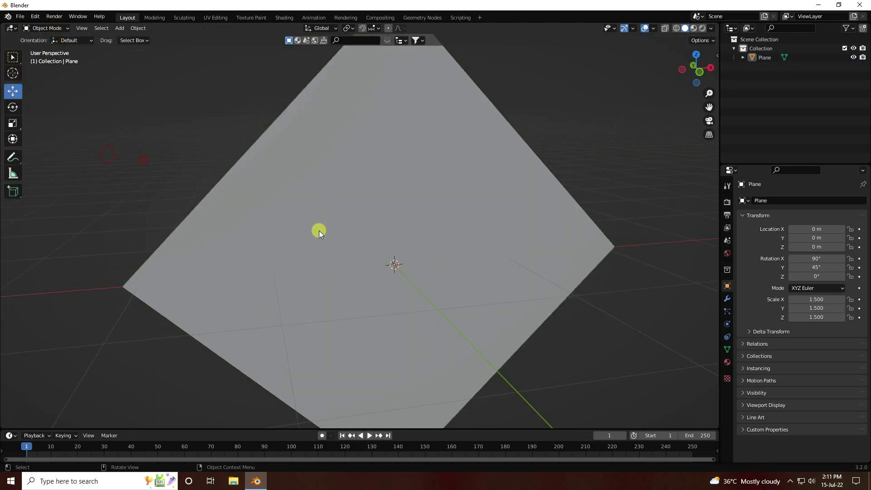
click(653, 28)
click(598, 181)
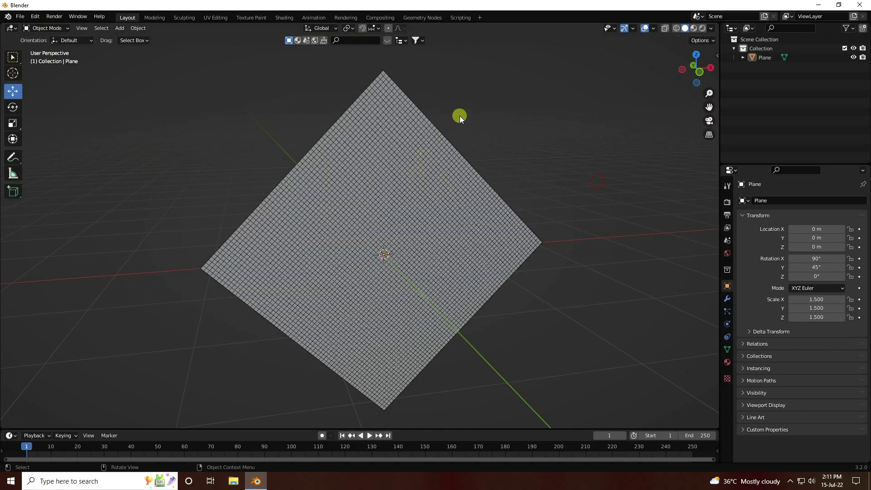
- Show the plane's object data properties and box-select the vertices at its top corner in Edit Mode
middle_drag(416, 232, 396, 239)
middle_drag(398, 204, 312, 64)
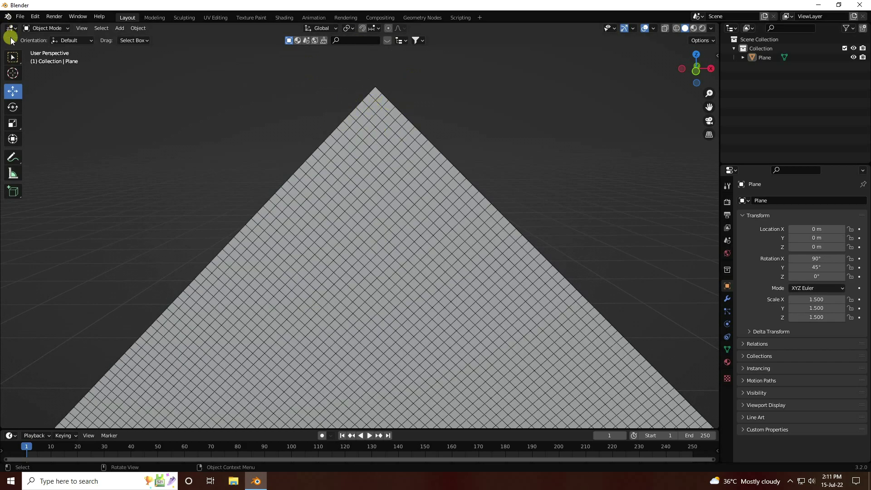
click(728, 349)
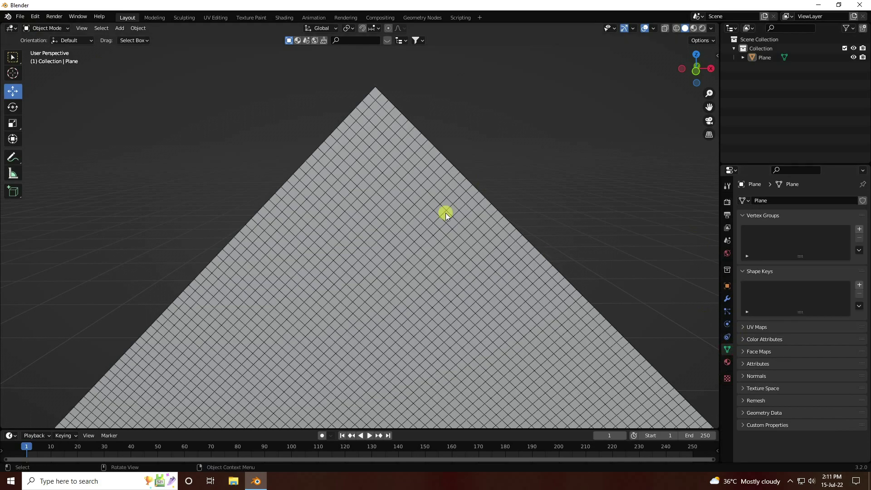
click(46, 28)
click(48, 39)
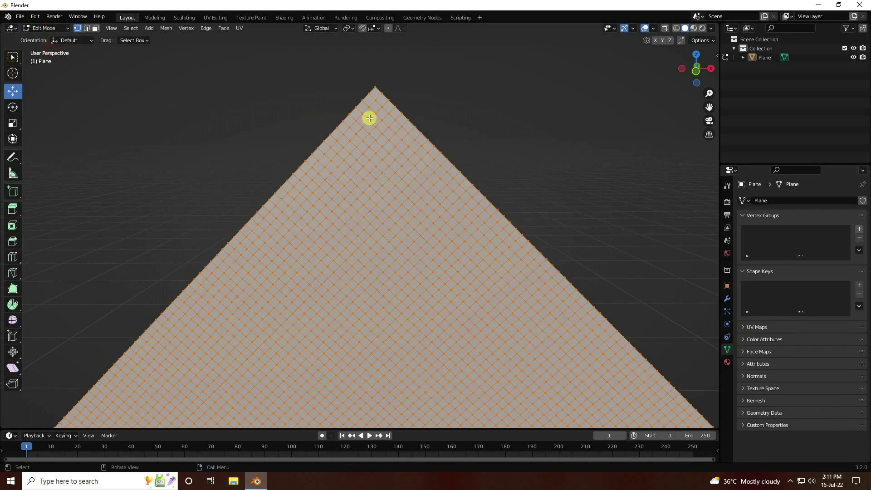
scroll(369, 127, down, 2)
drag(338, 102, 425, 164)
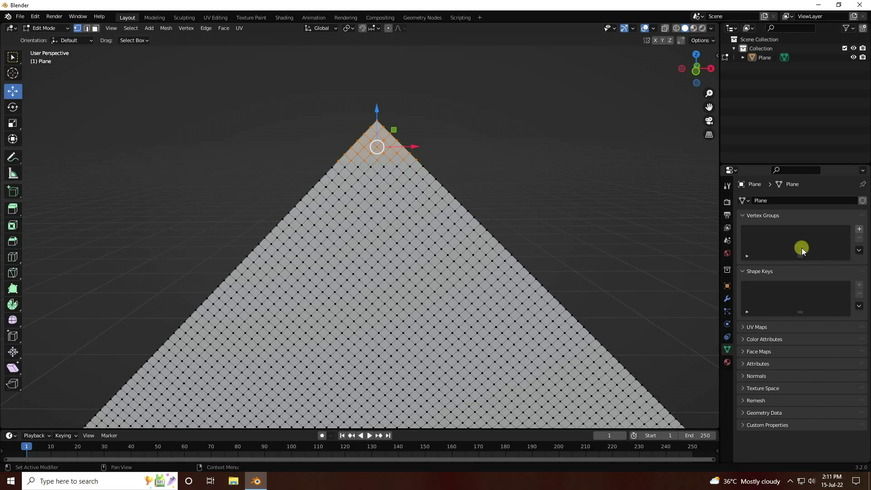
- Create a vertex group named PIN Group, assign the selected corner vertices to it, and return to Object Mode
click(858, 230)
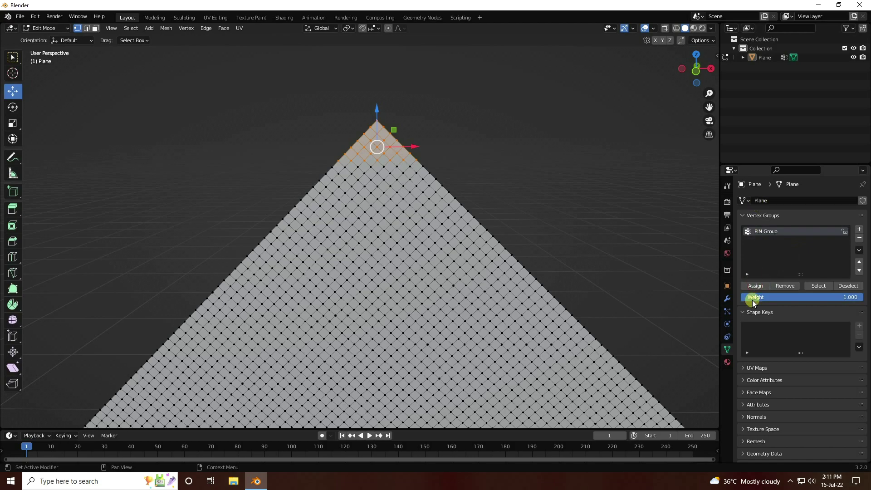
click(754, 286)
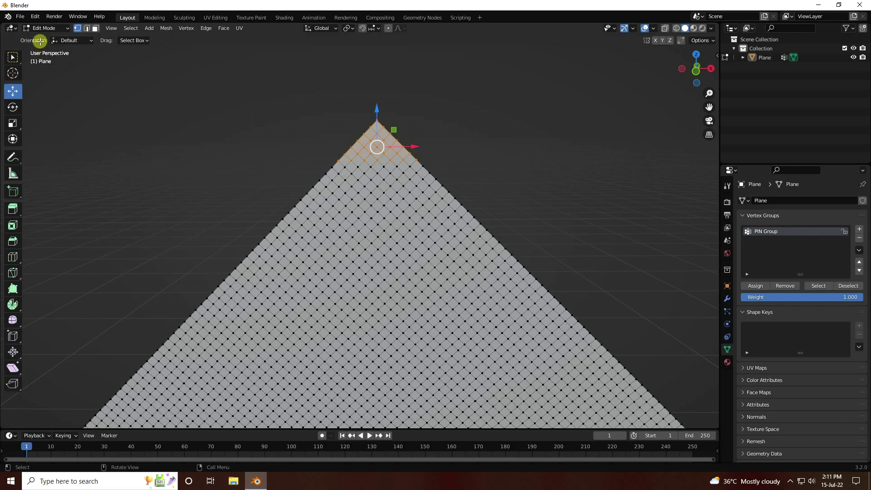
click(45, 28)
click(47, 39)
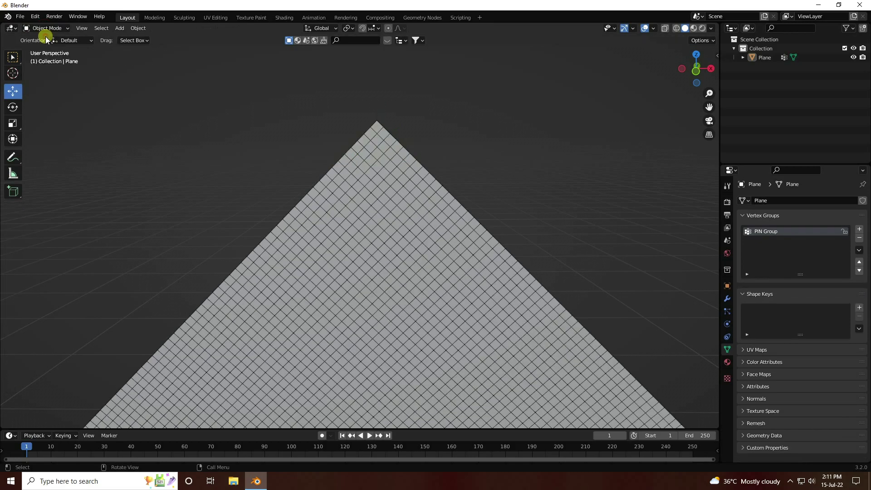
- Select the plane and add a Cloth physics modifier to it
click(339, 193)
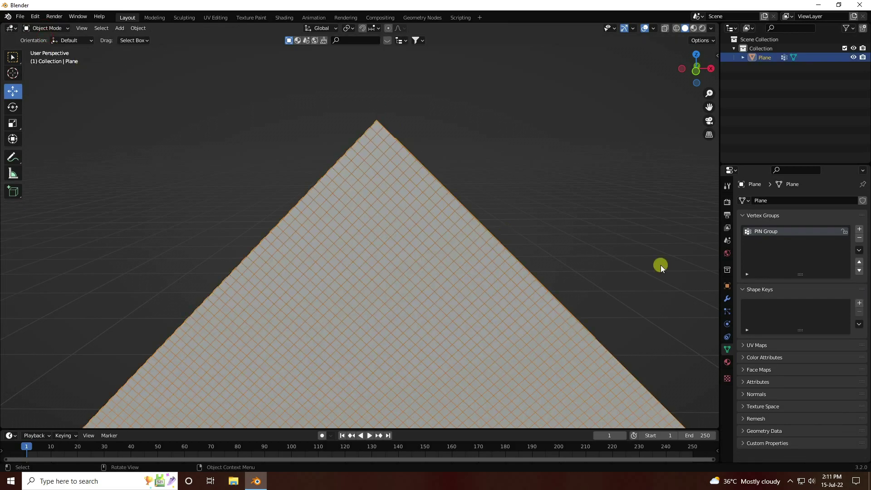
click(727, 299)
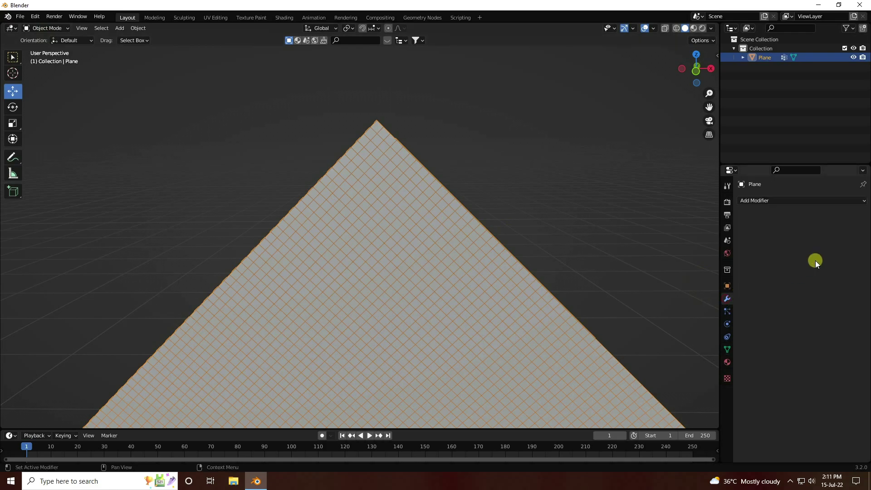
click(758, 203)
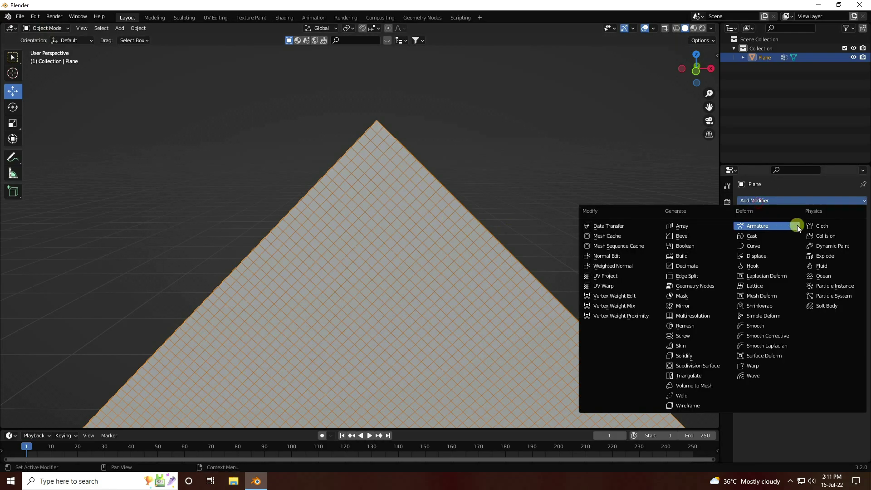
click(822, 227)
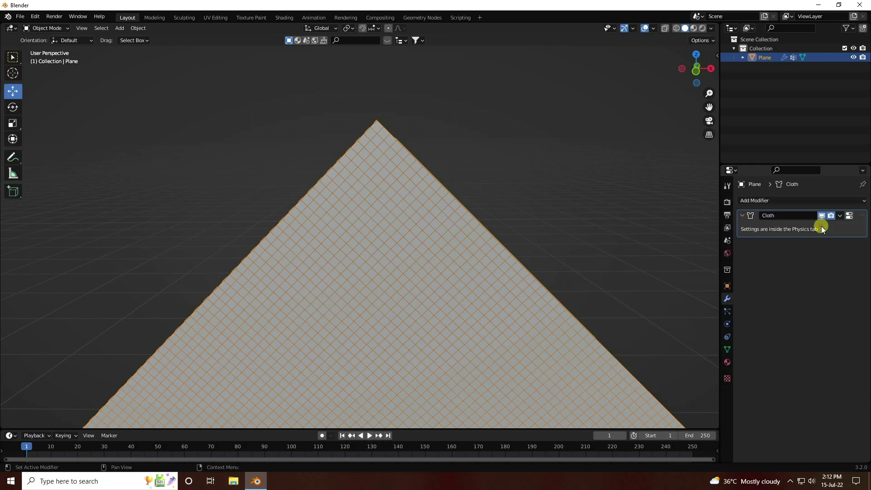
- Play the cloth simulation briefly, stop it, and return the timeline to frame 1
scroll(317, 110, down, 2)
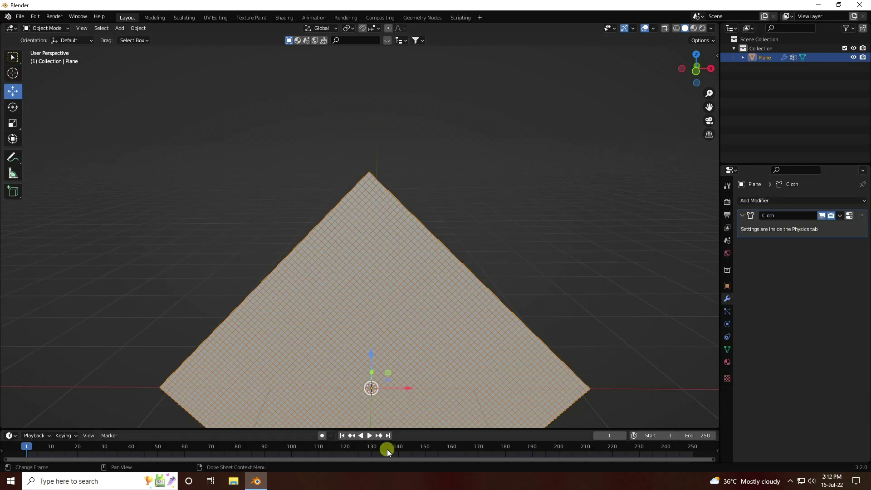
click(369, 435)
click(370, 436)
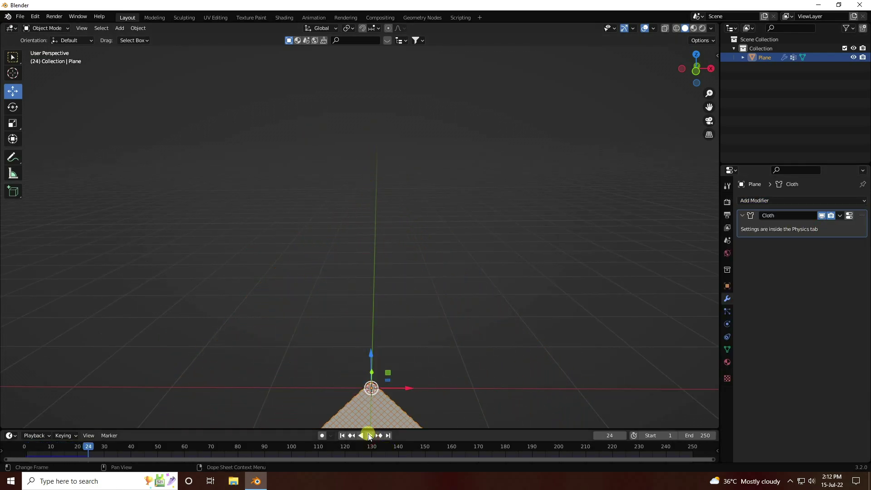
click(343, 435)
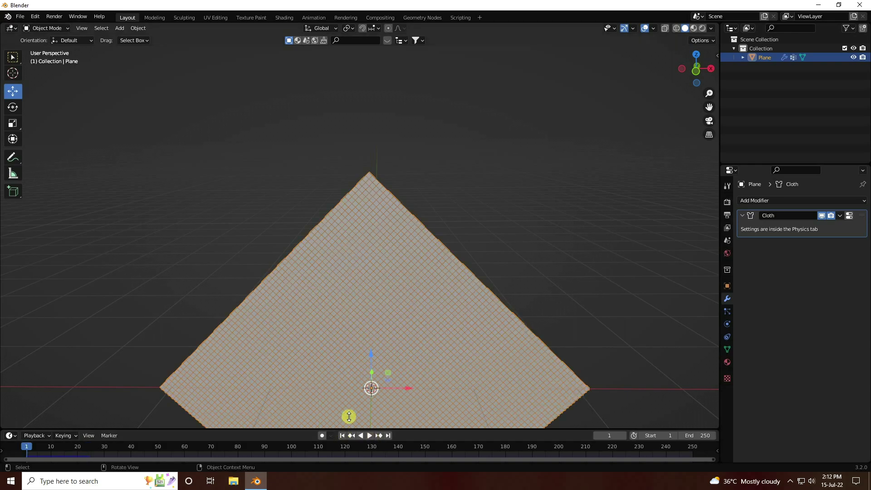
- Expand the cloth's collision and shape physics settings and assign PIN Group as the pin group
click(727, 326)
scroll(767, 400, down, 10)
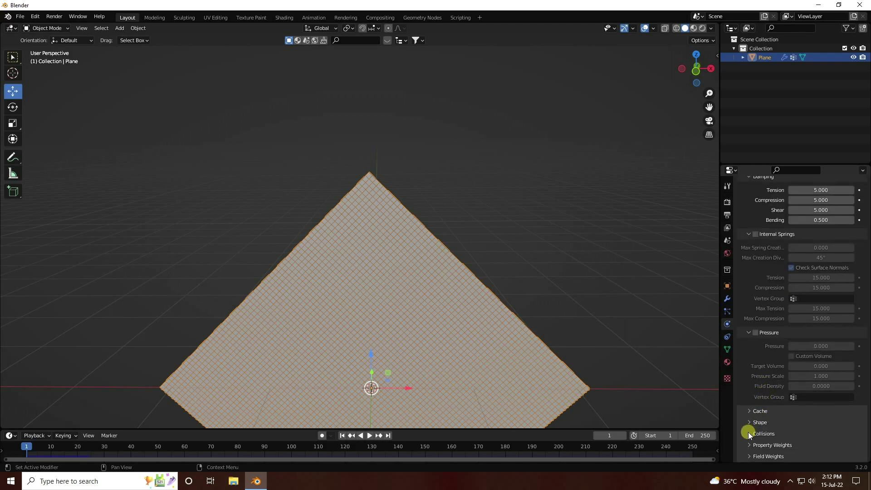
click(749, 433)
scroll(748, 436, down, 7)
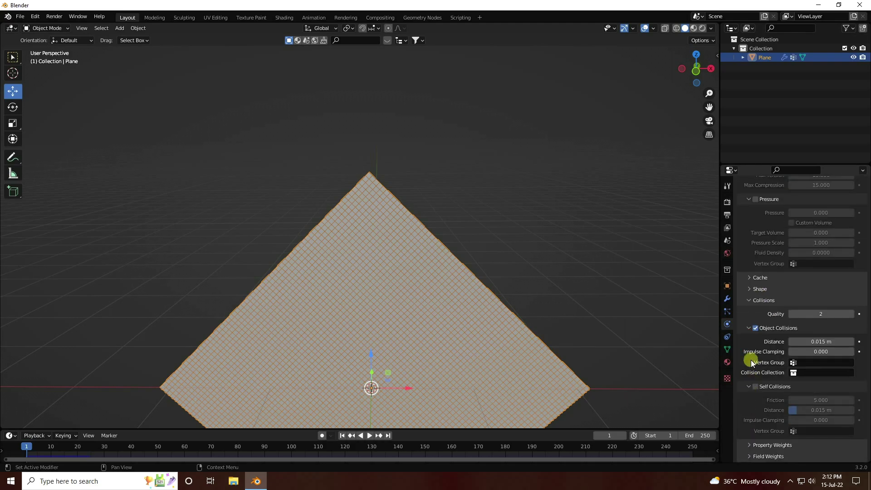
click(753, 289)
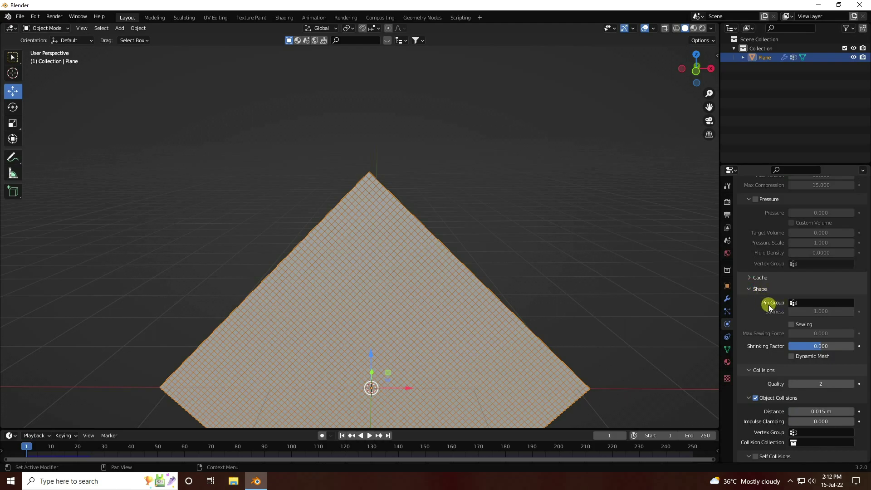
click(798, 303)
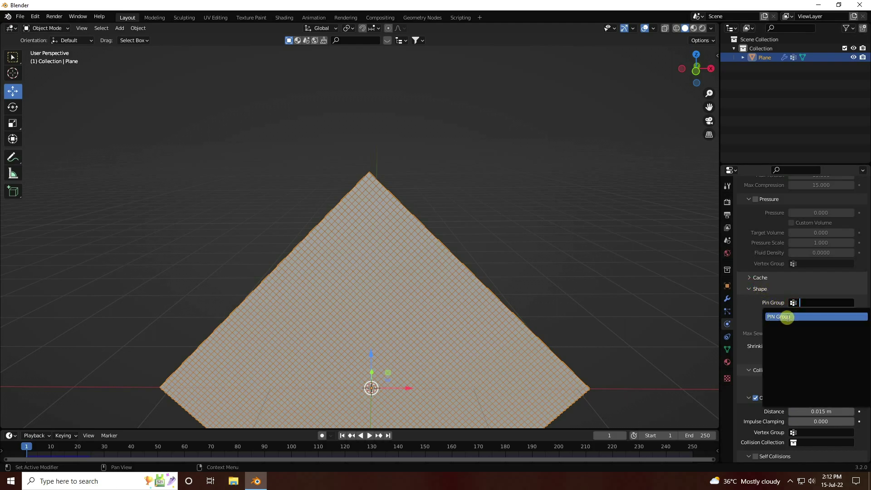
click(780, 316)
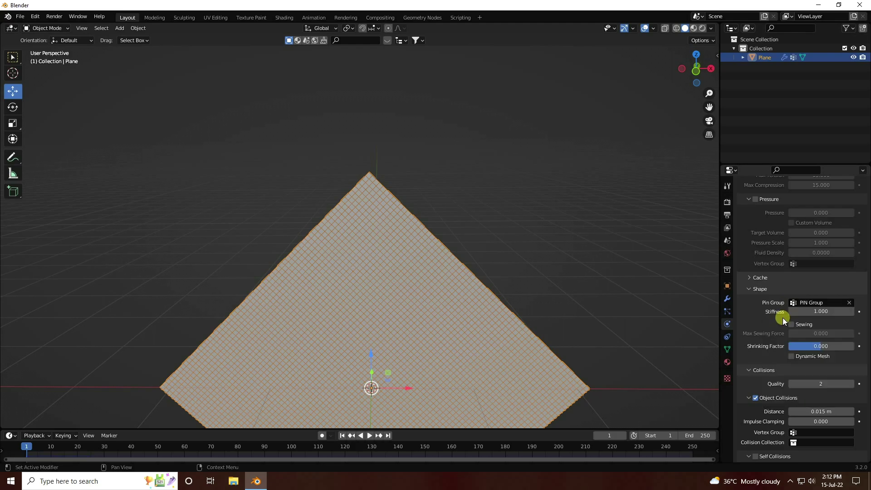
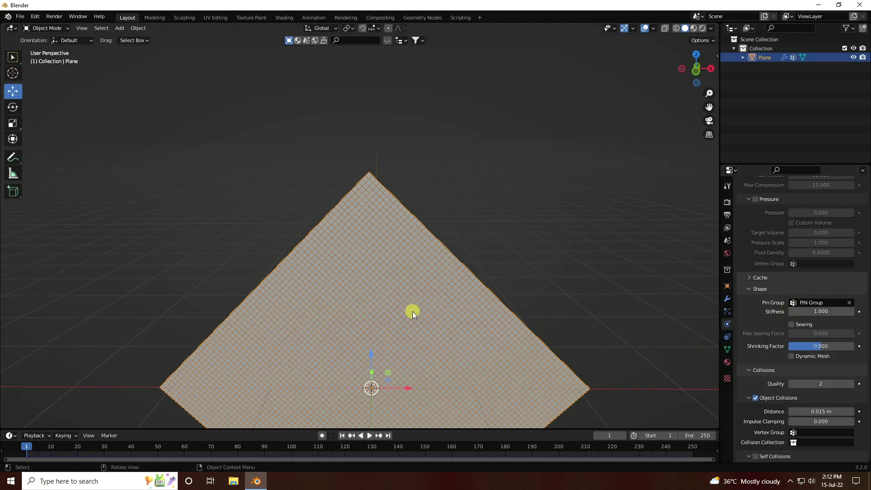
- Play the pinned cloth simulation twice, stopping it and returning the timeline to frame 1 each time
shift+middle_drag(377, 281, 383, 207)
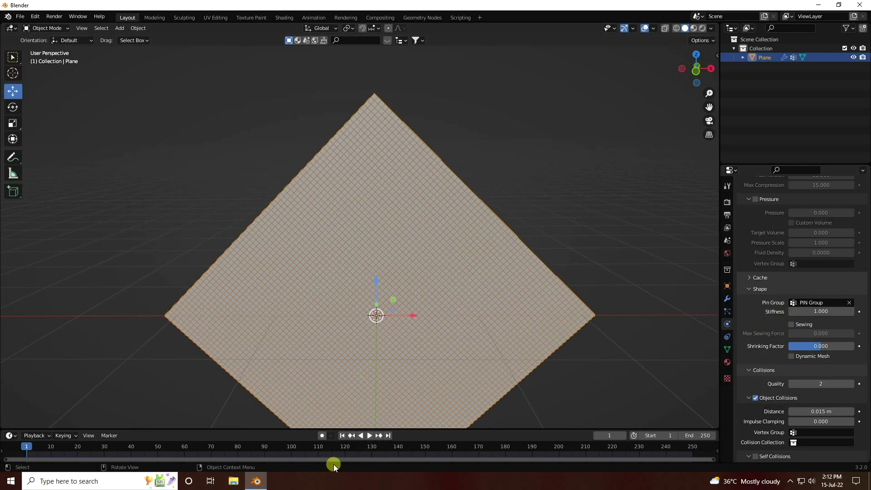
click(370, 435)
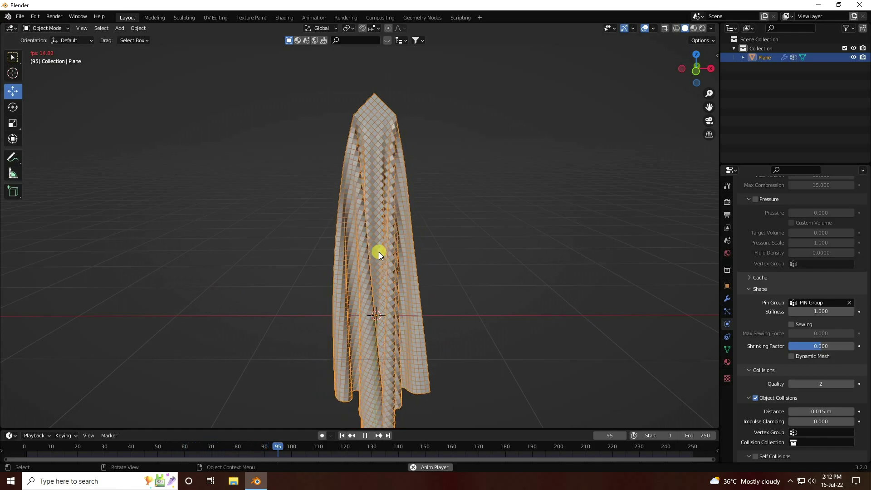
click(365, 436)
click(342, 435)
click(366, 436)
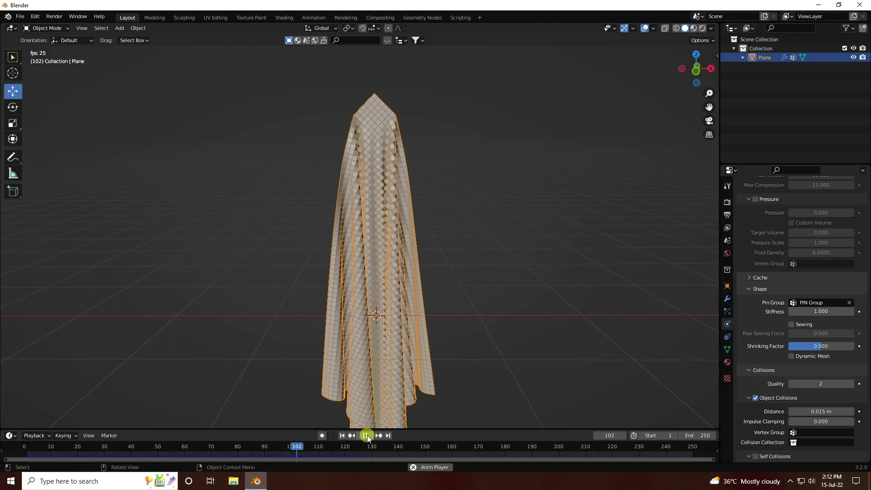
click(366, 436)
click(342, 436)
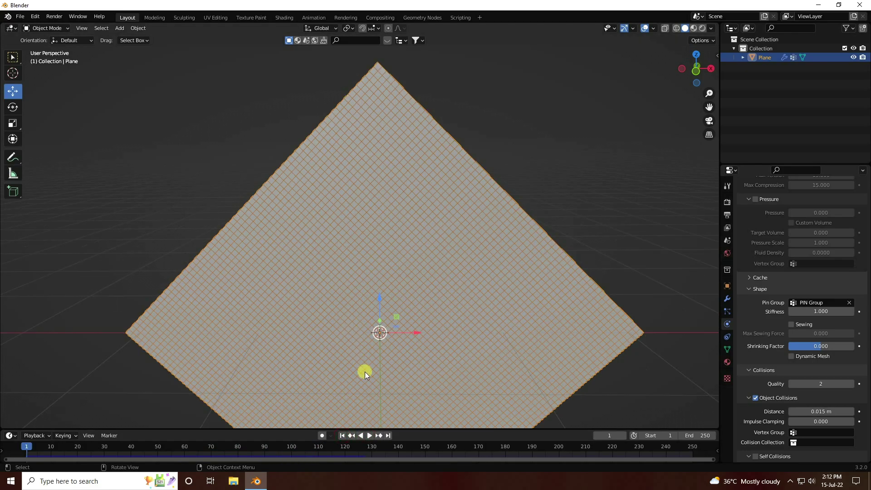
- Play the simulation to about frame 43, pause it, and shade the draped cloth smooth
click(368, 435)
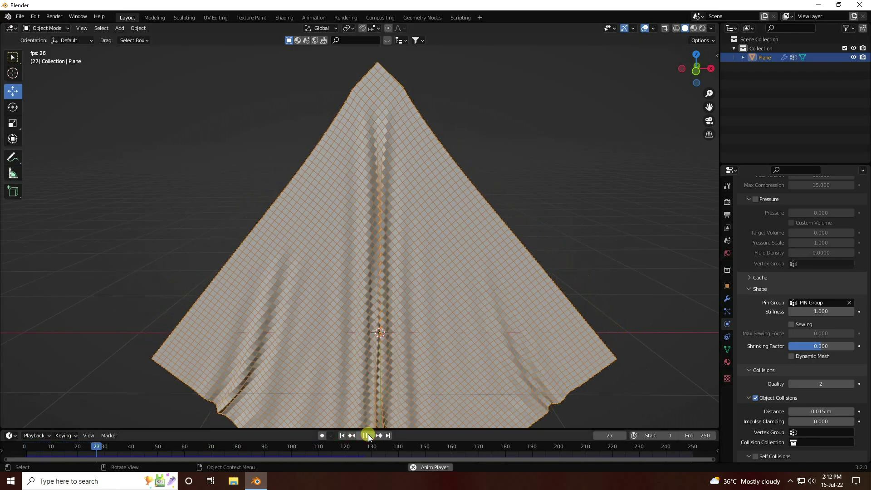
click(366, 435)
right_click(368, 279)
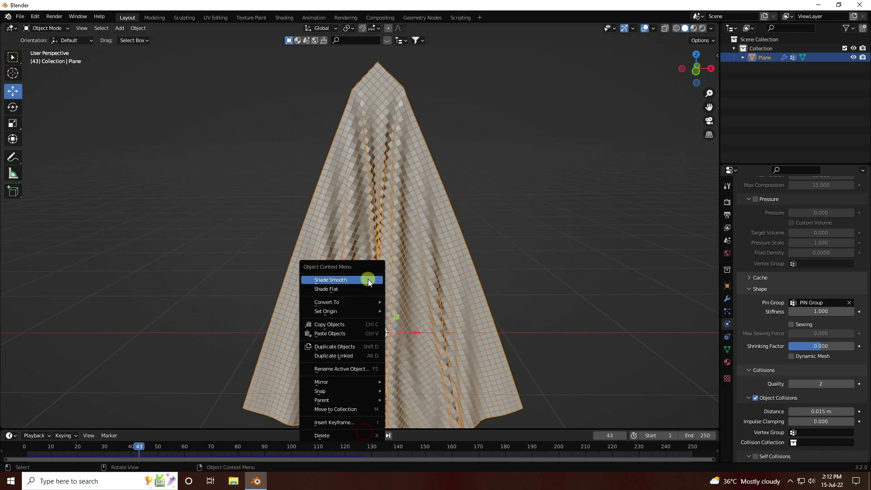
click(339, 279)
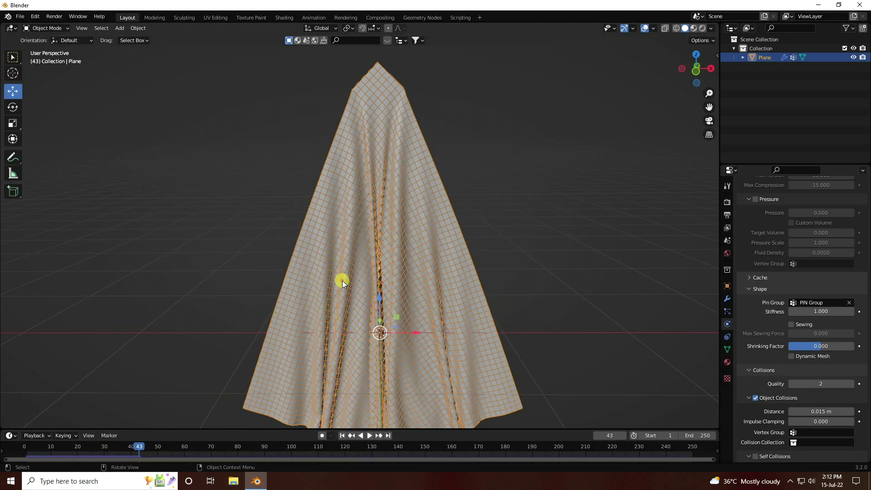
- Add a Solidify modifier to the cloth, return to frame 1, and set the thickness to 0.02 m
scroll(391, 245, up, 3)
middle_drag(392, 245, 483, 255)
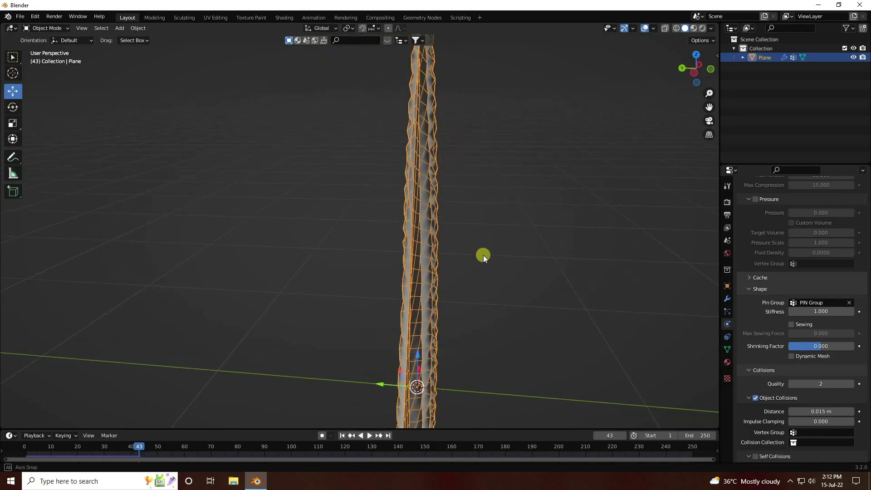
click(728, 298)
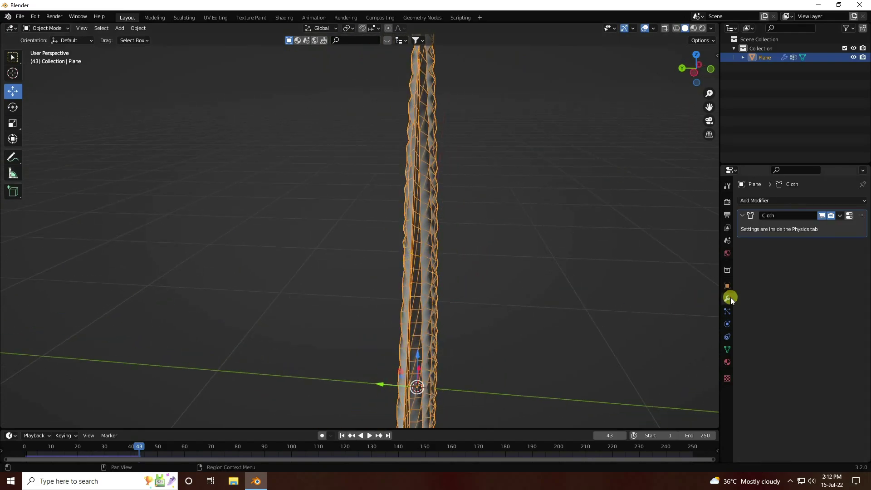
click(756, 201)
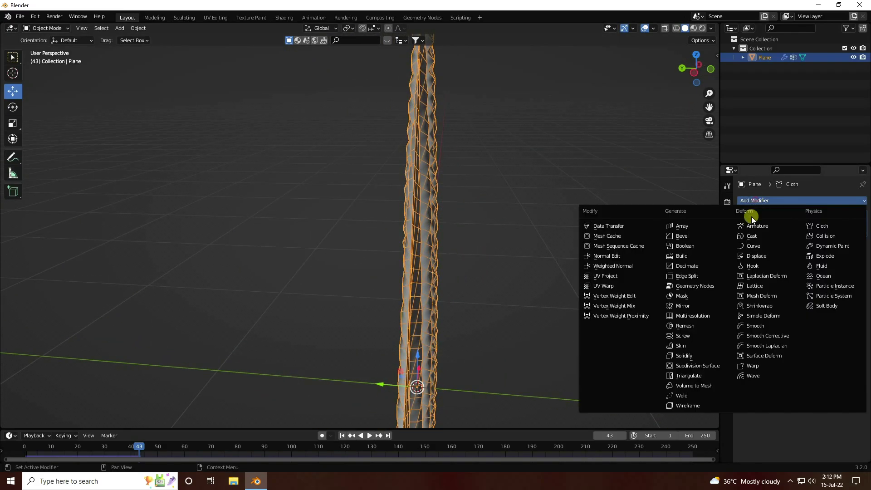
click(699, 356)
click(343, 436)
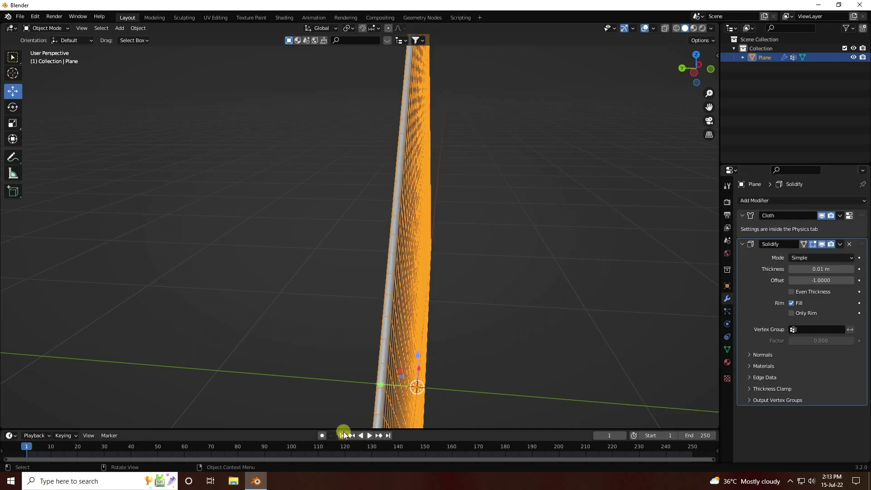
click(852, 269)
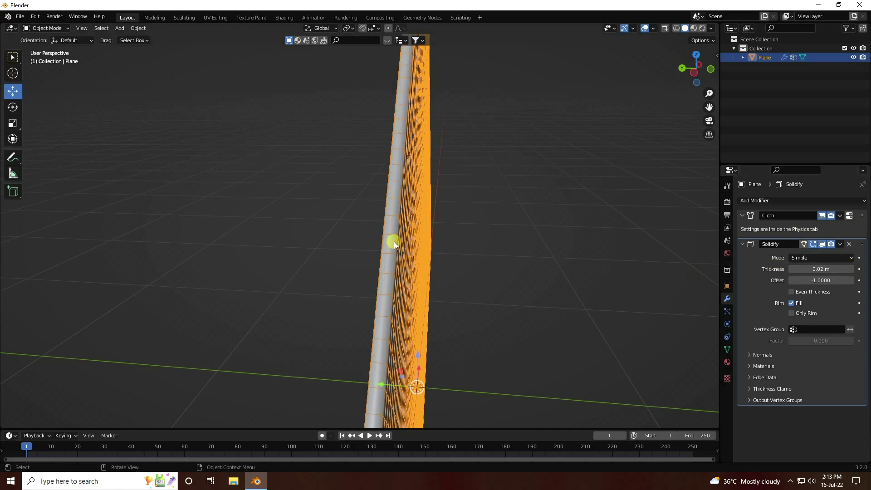
- Add a Subdivision Surface modifier to the cloth with viewport levels 3 and render levels 5
middle_drag(407, 236, 510, 261)
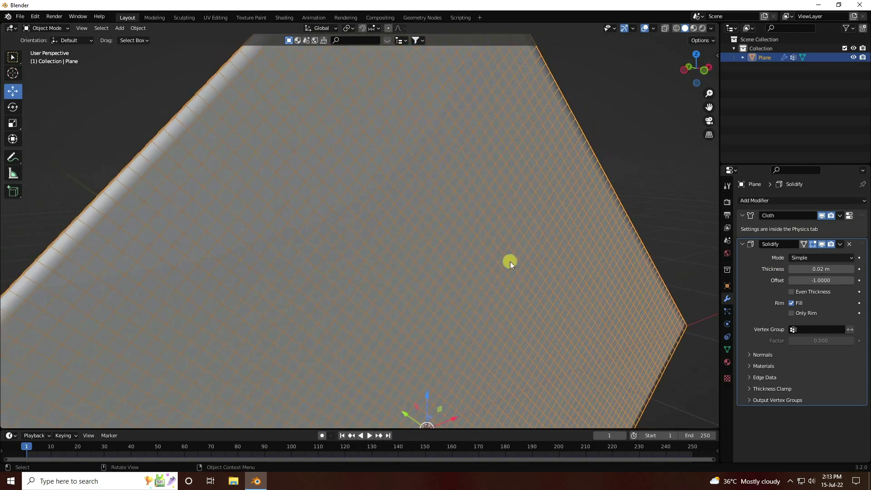
click(756, 201)
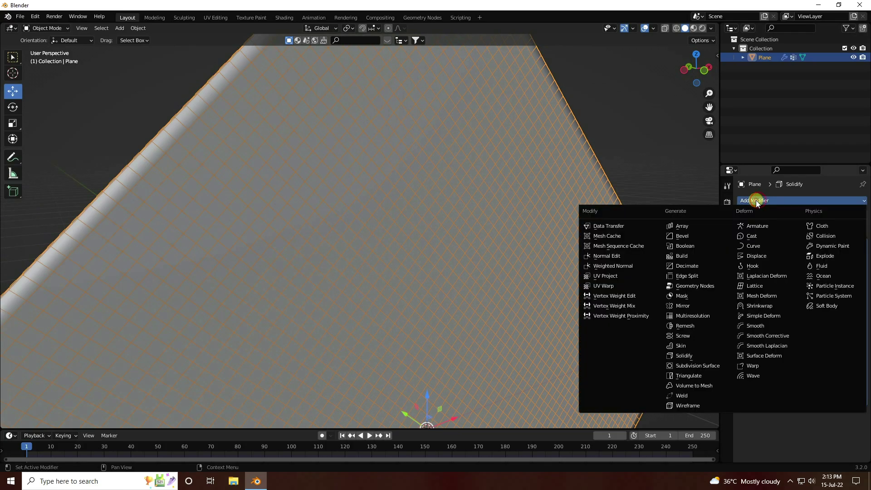
click(713, 366)
scroll(771, 375, down, 1)
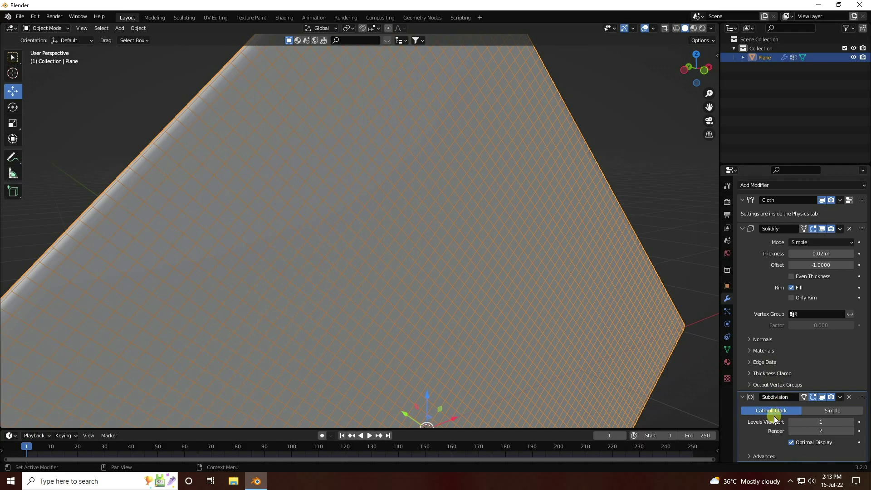
click(852, 422)
click(852, 422)
click(852, 422)
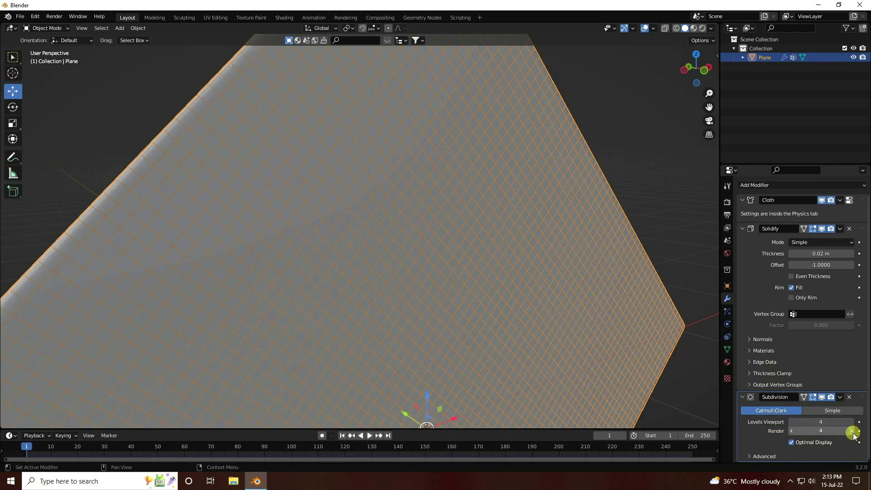
click(791, 422)
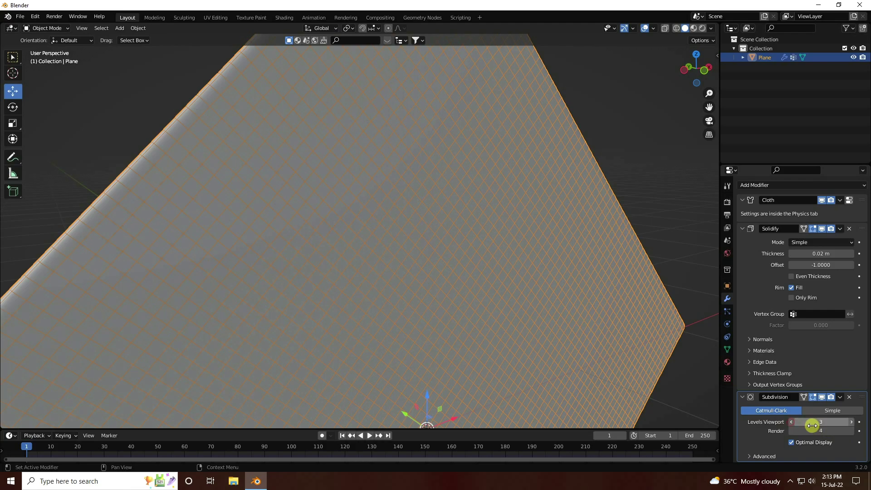
click(852, 431)
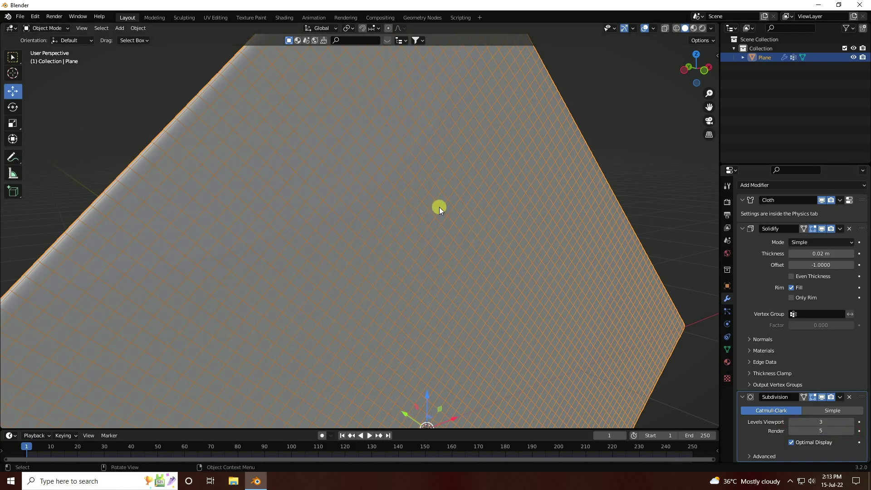
- Play the thickened, subdivided cloth simulation to about frame 50, inspect its folds, and return to frame 1
scroll(439, 207, down, 5)
middle_drag(451, 237, 404, 227)
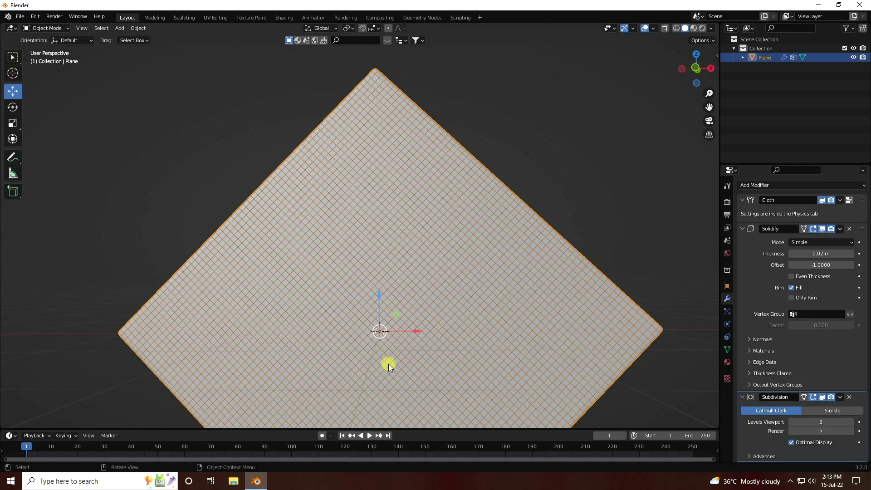
click(369, 436)
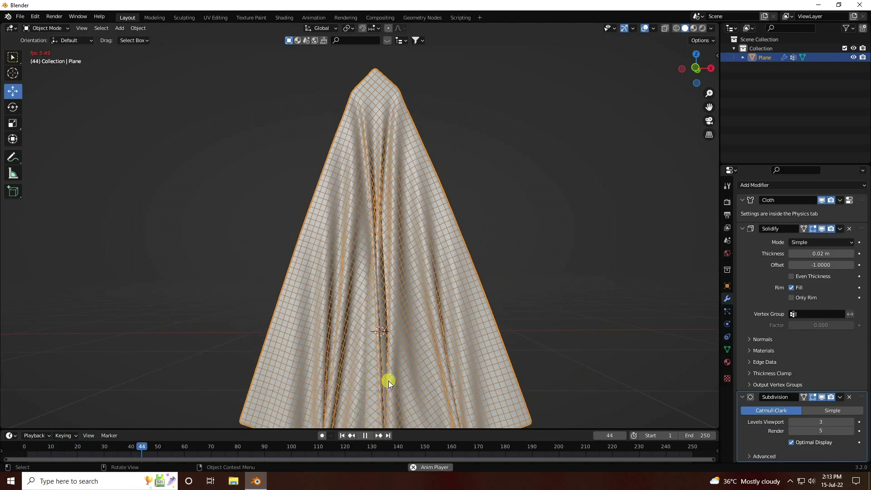
click(366, 435)
shift+middle_drag(369, 416, 358, 309)
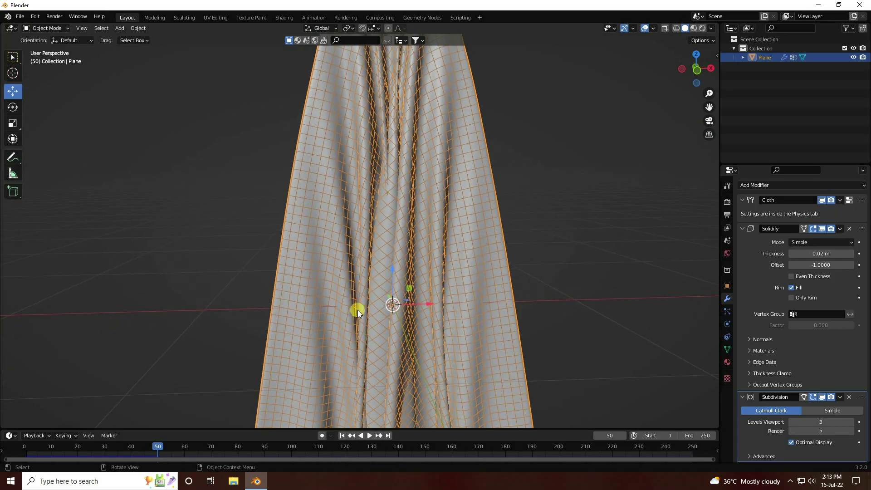
scroll(357, 310, down, 5)
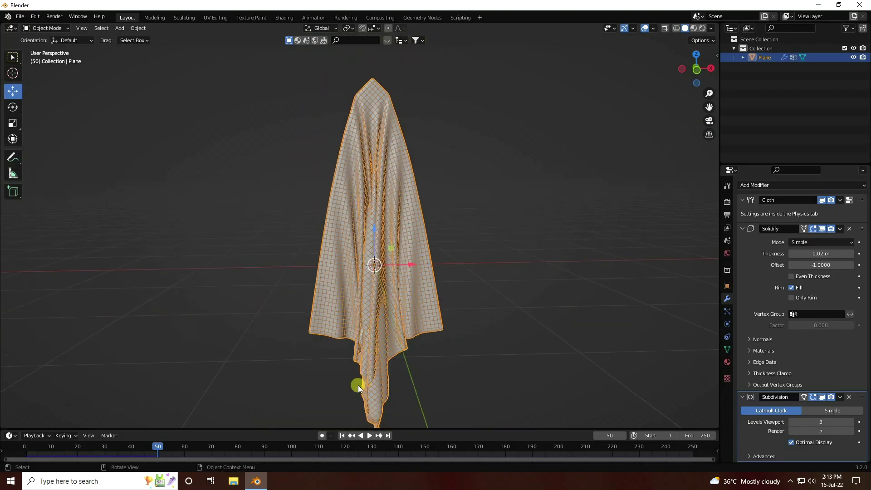
click(342, 436)
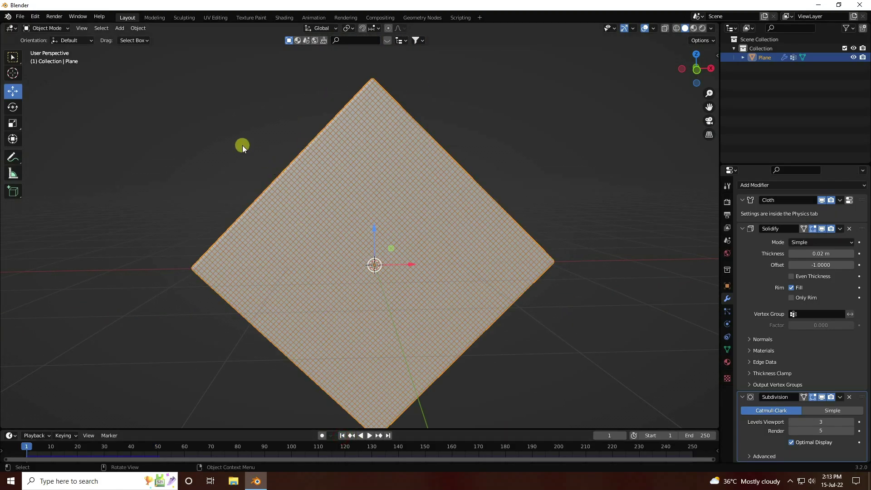
- Add a Wind force field and move it about 4.37 m along the positive X axis, beside the cloth
click(121, 29)
mouse_move(137, 199)
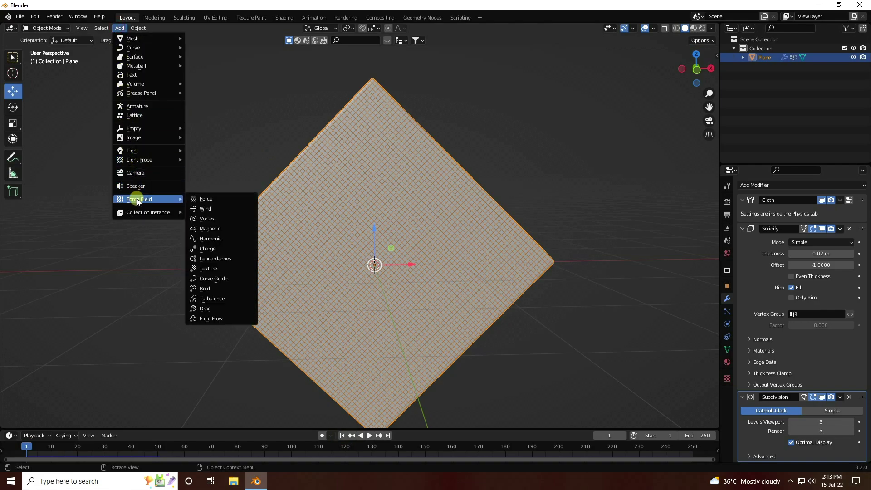
click(208, 210)
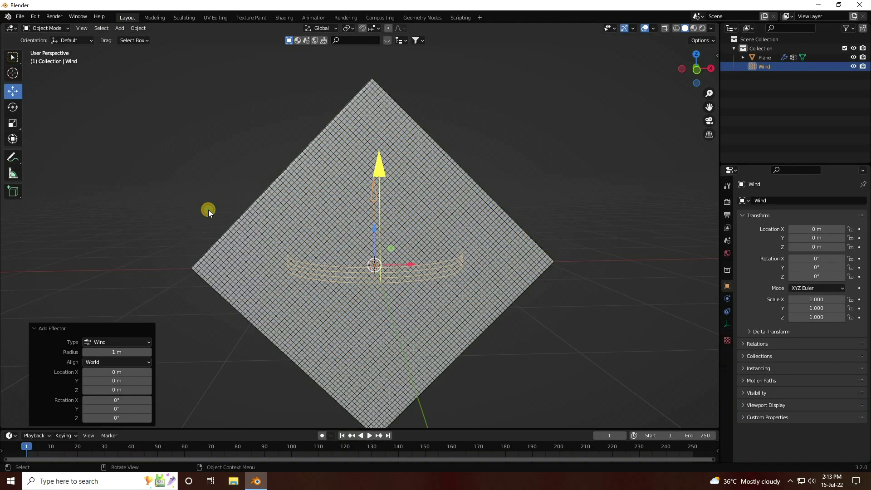
scroll(314, 258, down, 3)
drag(405, 254, 617, 247)
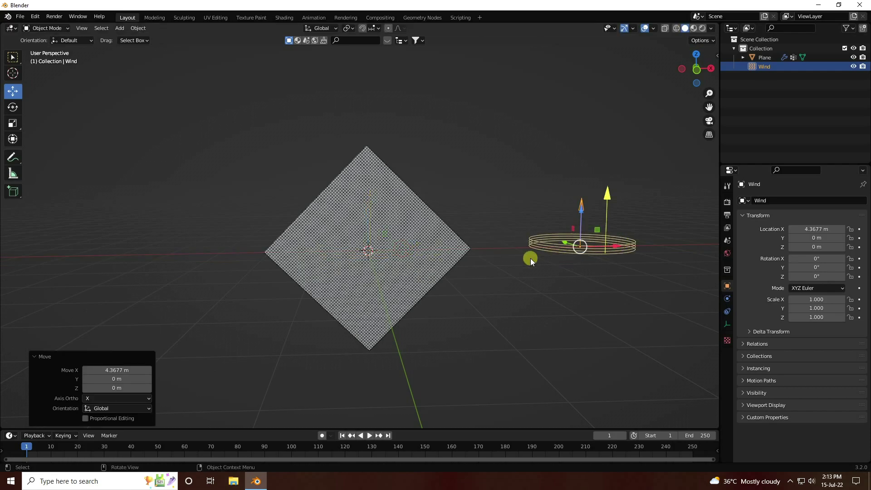
- Set the wind field's Y rotation to -90° so it points at the cloth, and show its physics settings
click(20, 107)
drag(562, 224, 558, 253)
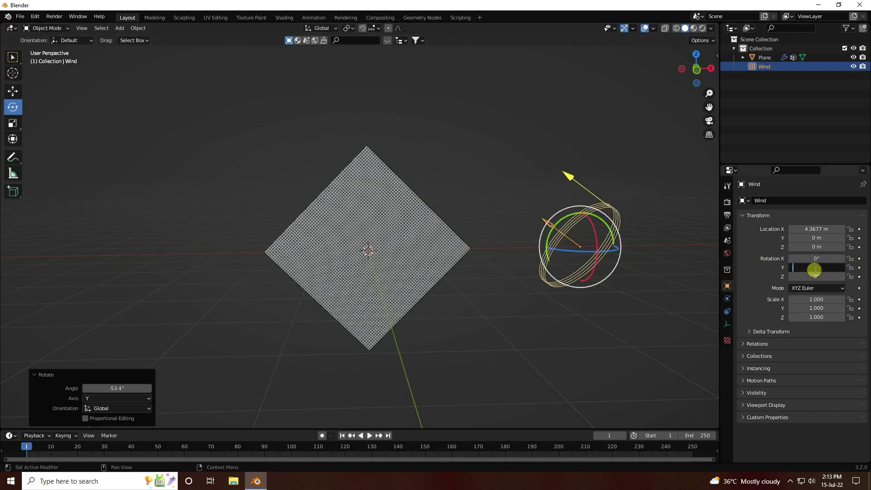
key(Return)
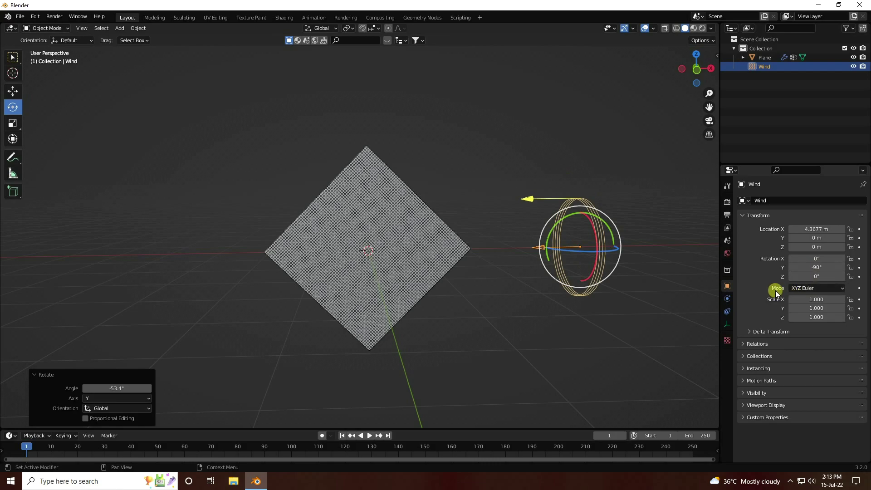
click(727, 298)
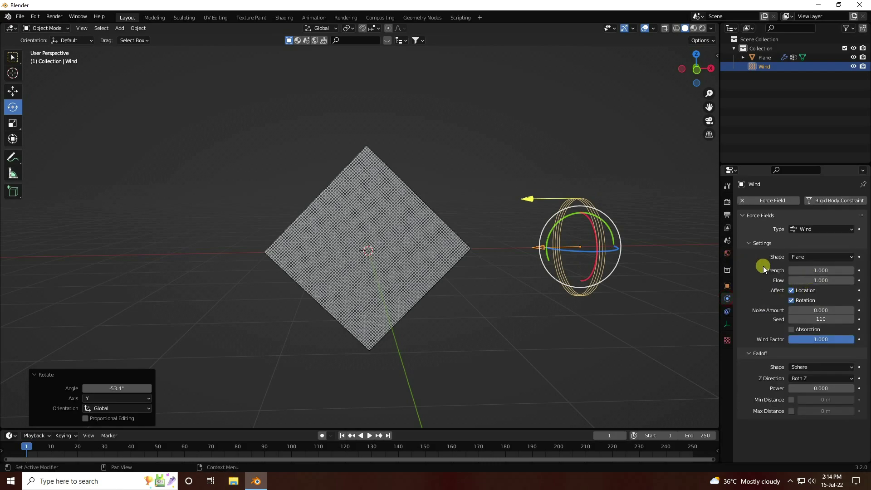
- Set the wind field's strength to 2000 and preview its effect to about frame 93, returning to frame 1
click(821, 271)
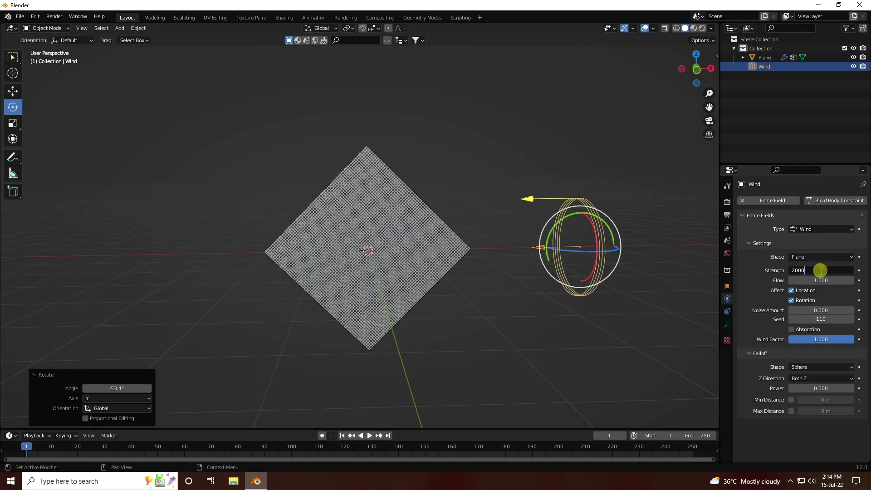
key(Return)
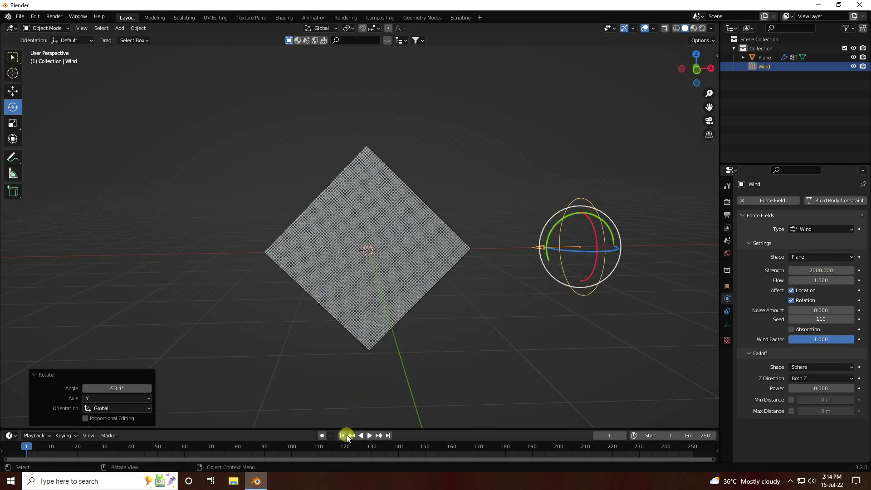
click(370, 436)
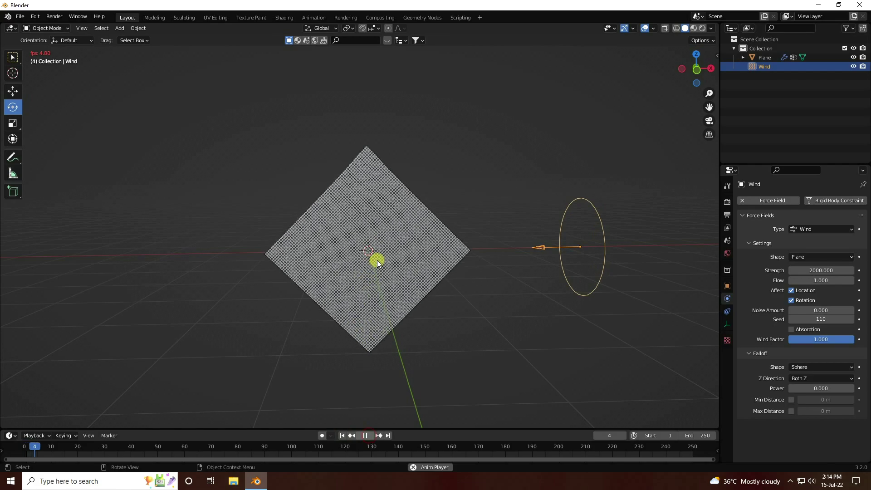
scroll(401, 290, up, 1)
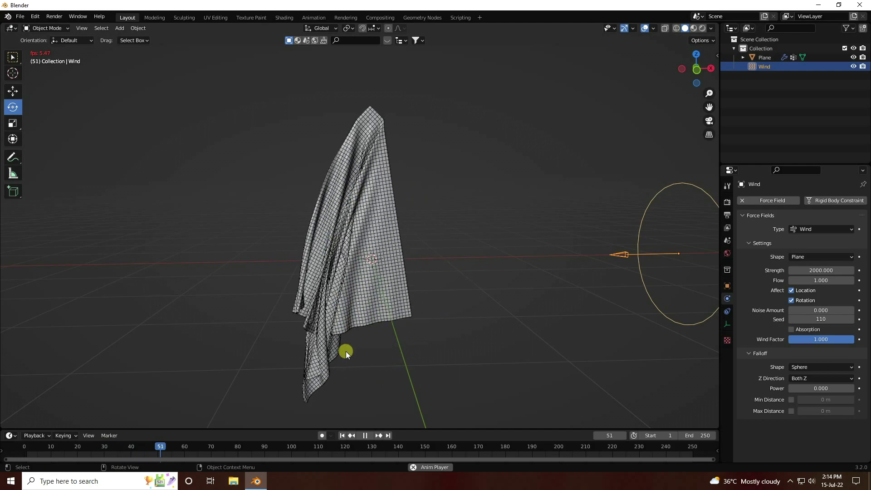
scroll(345, 318, up, 1)
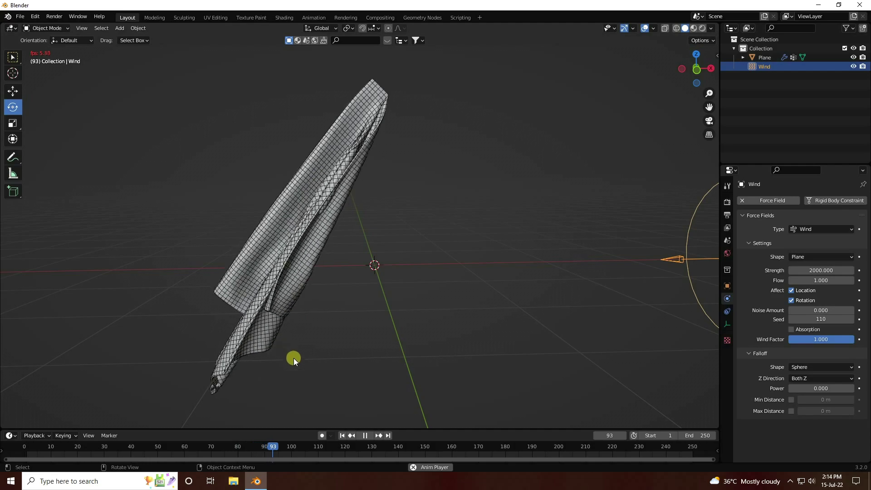
click(364, 436)
click(342, 435)
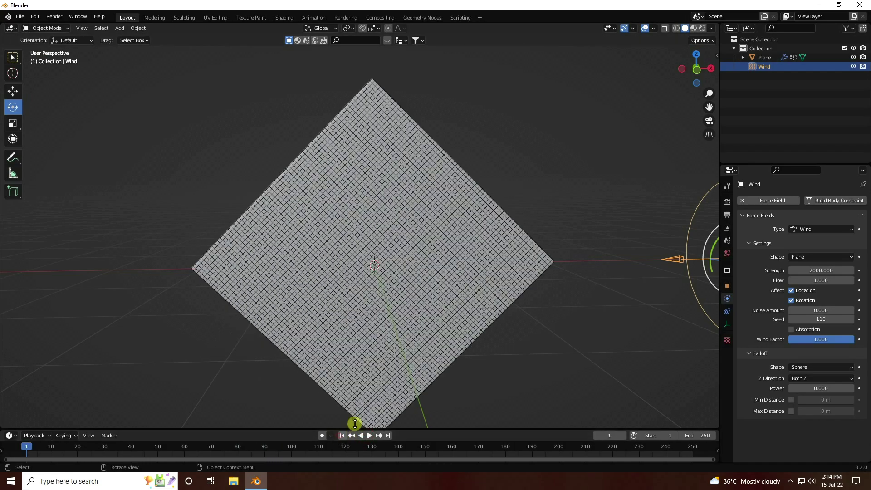
- Rename the plane object as Cloth
click(765, 58)
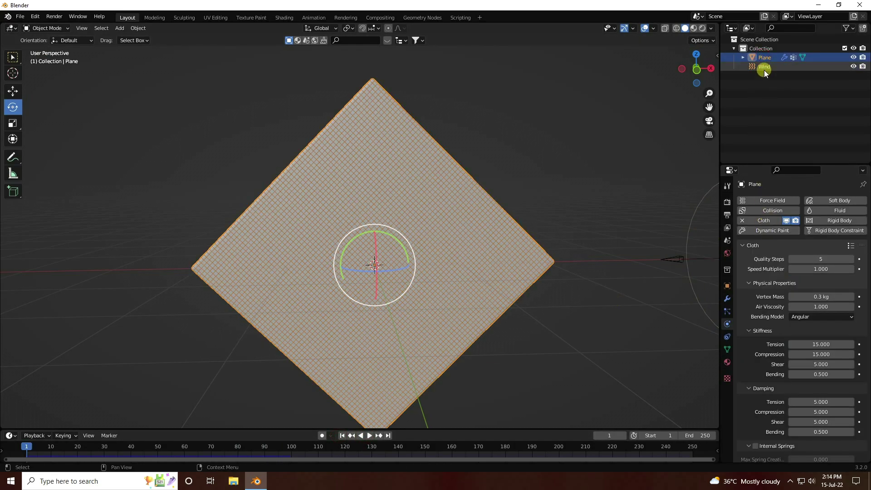
double_click(765, 59)
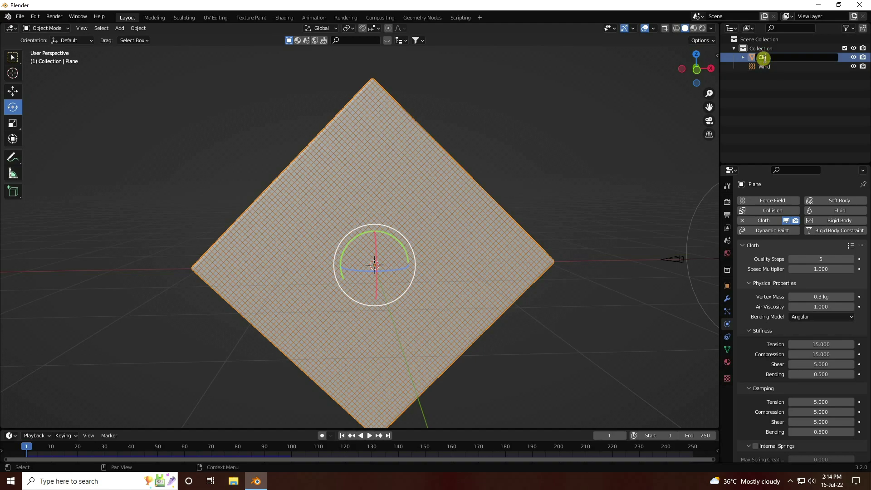
key(Return)
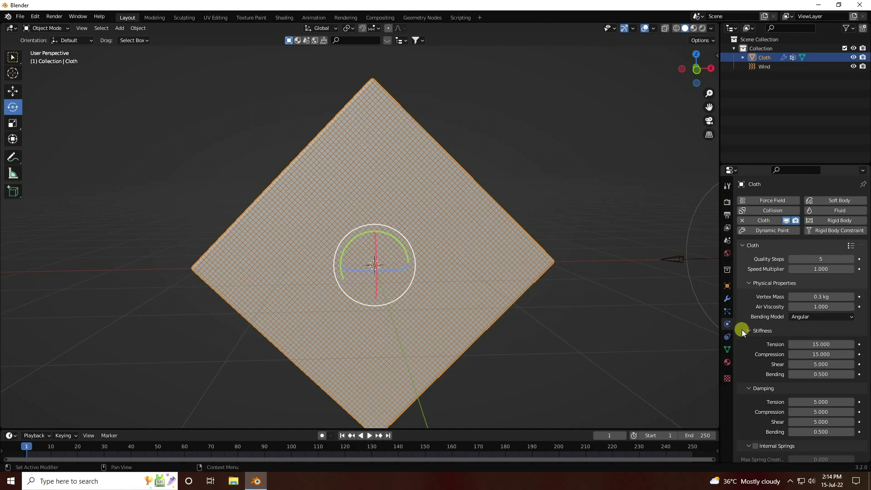
- Set the cloth's collision quality to 5 and enable Self Collisions
scroll(741, 329, down, 15)
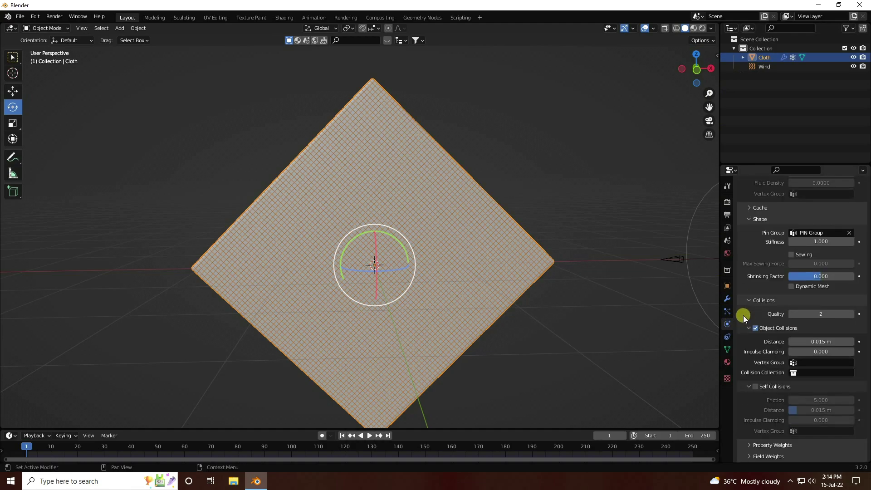
click(851, 314)
click(852, 314)
click(852, 314)
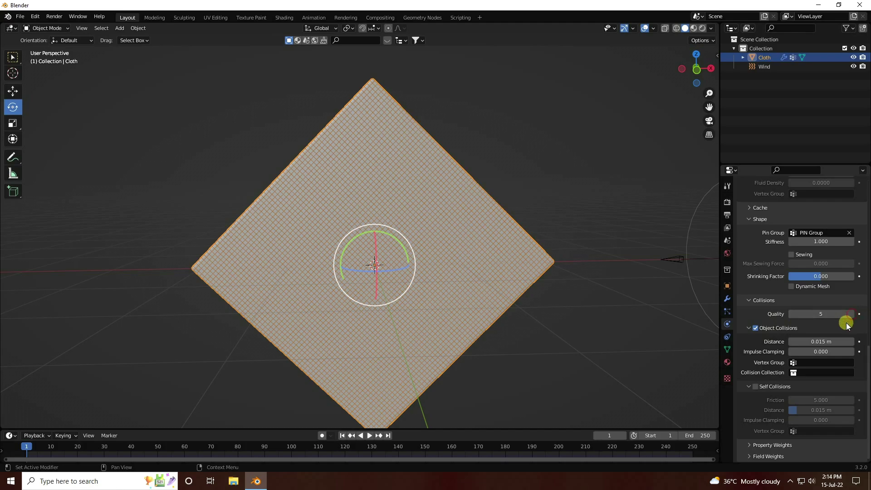
click(756, 387)
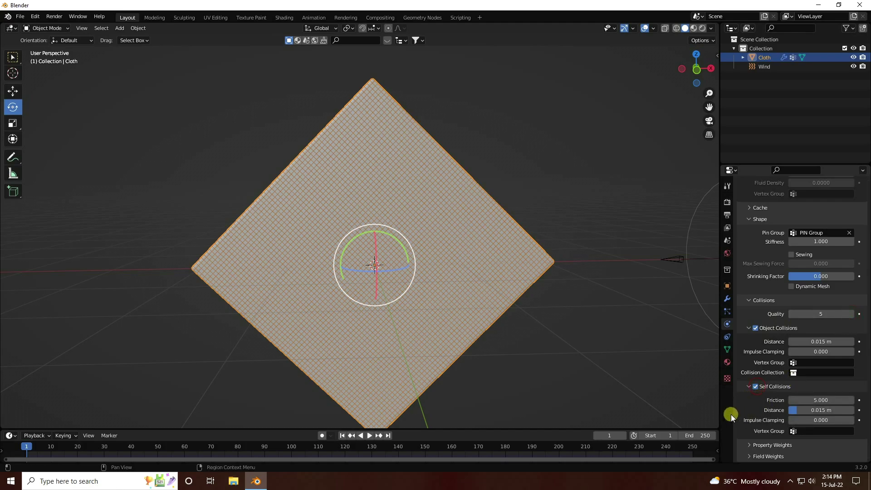
- Play the wind-blown cloth simulation past frame 58 with self collisions active, and return to frame 1
click(369, 436)
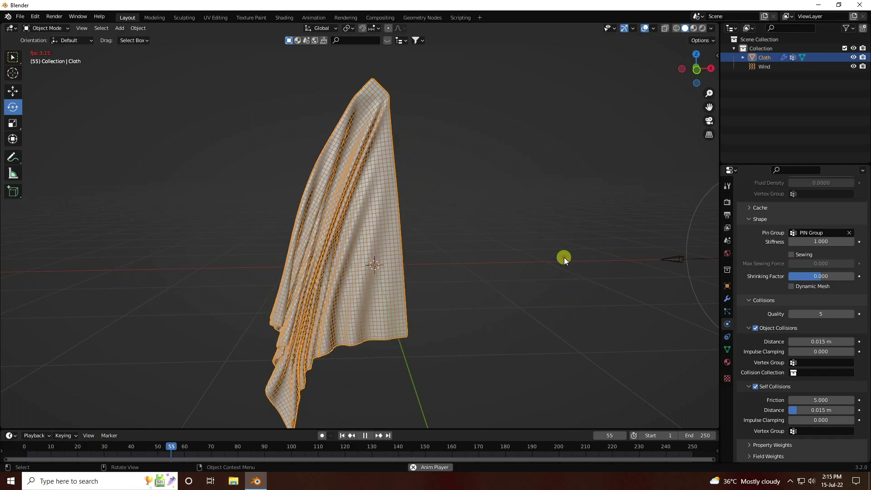
click(517, 298)
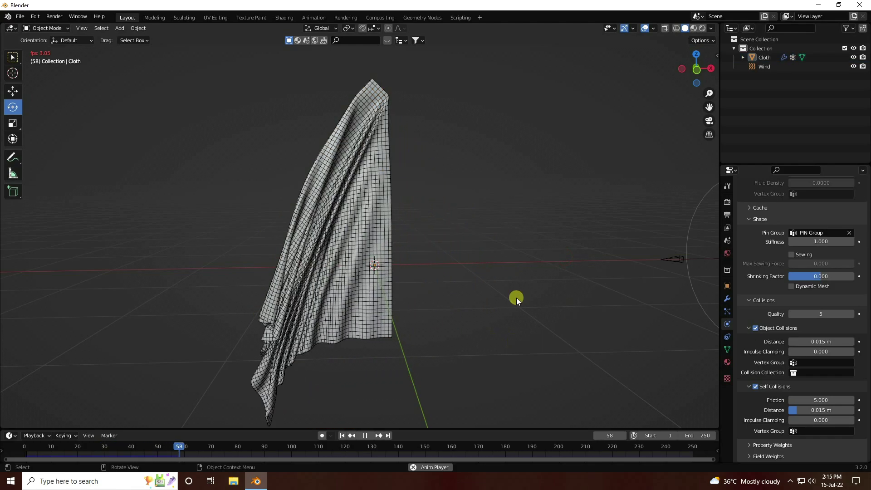
click(366, 437)
click(342, 435)
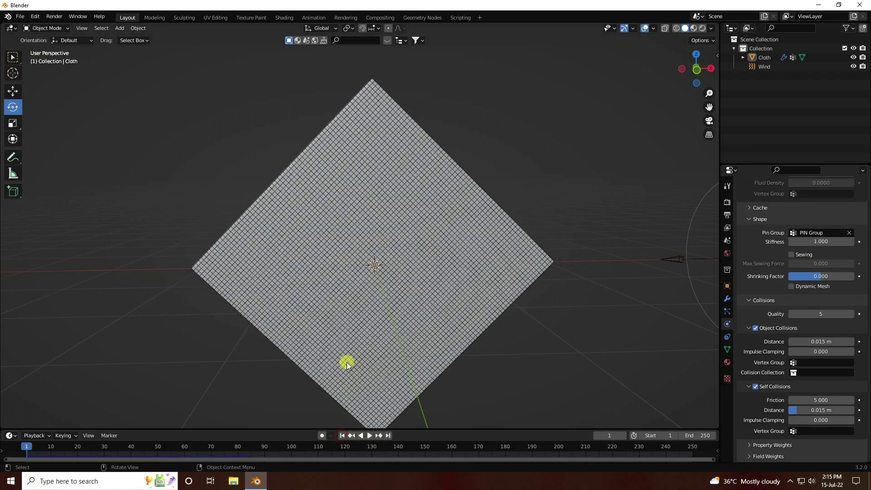
- Duplicate the cloth and move the copy about 1.43 m along negative X and 0.15 m along negative Y
scroll(347, 362, down, 2)
middle_drag(419, 311, 412, 298)
shift+right_click(382, 179)
click(382, 179)
click(10, 90)
click(332, 200)
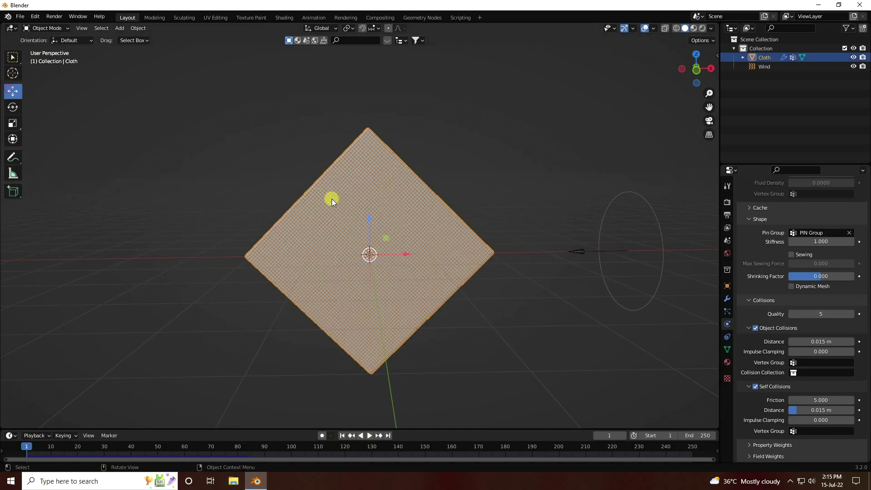
key(ctrl+c)
key(ctrl+v)
drag(415, 262, 315, 261)
middle_drag(315, 260, 423, 295)
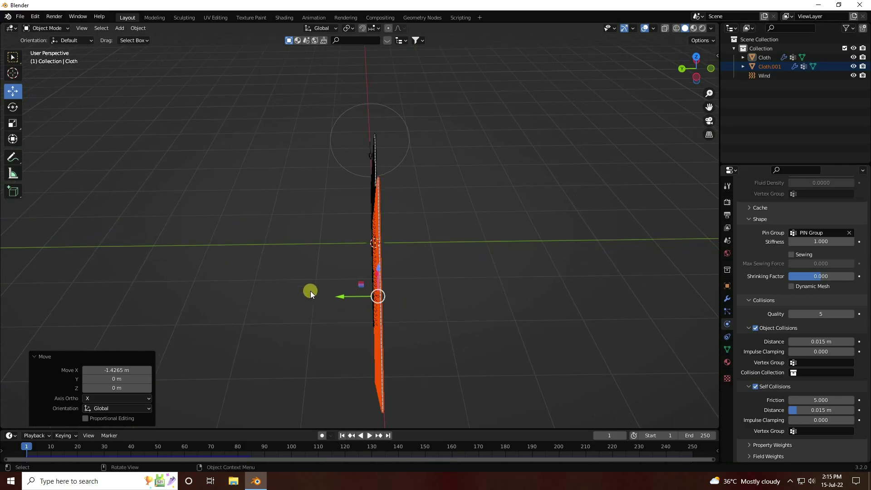
drag(338, 295, 359, 286)
- Duplicate the offset cloth and move the new copy about 2.17 m along positive X and 0.21 m along negative Y
middle_drag(488, 219, 345, 239)
key(ctrl+c)
key(ctrl+v)
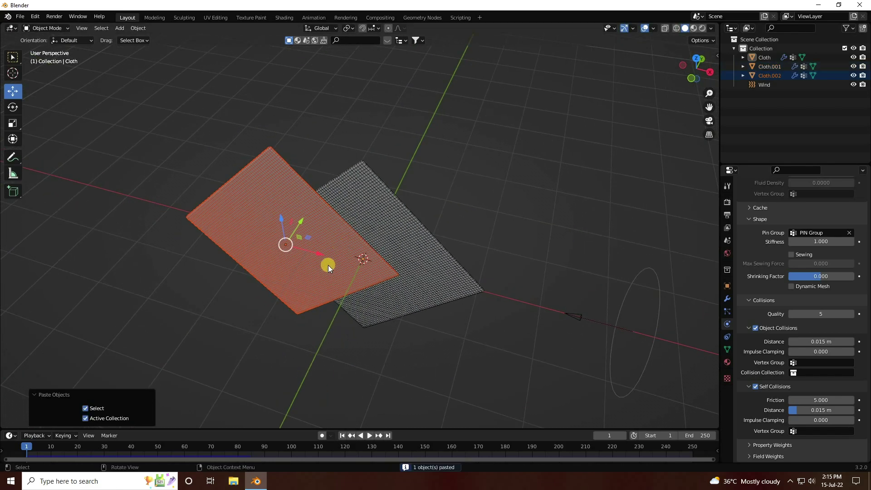
drag(319, 259, 461, 245)
middle_drag(407, 276, 428, 268)
drag(402, 267, 398, 278)
scroll(458, 247, up, 1)
middle_drag(458, 247, 497, 196)
middle_drag(358, 239, 440, 323)
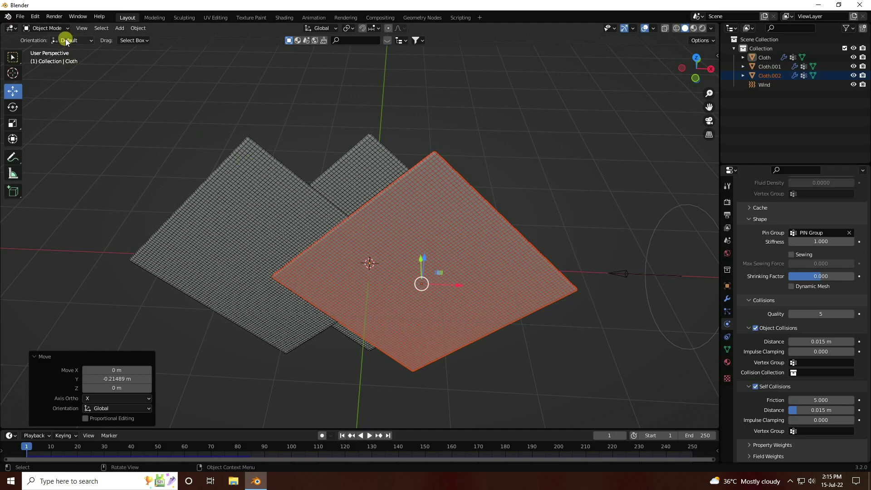
- Add a camera and align it to a frontal view of the three cloths
click(119, 28)
click(147, 179)
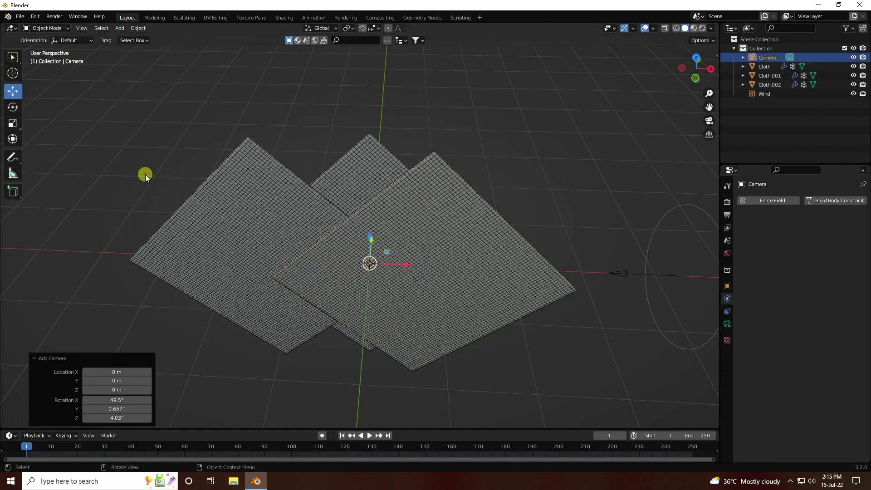
middle_drag(364, 268, 370, 188)
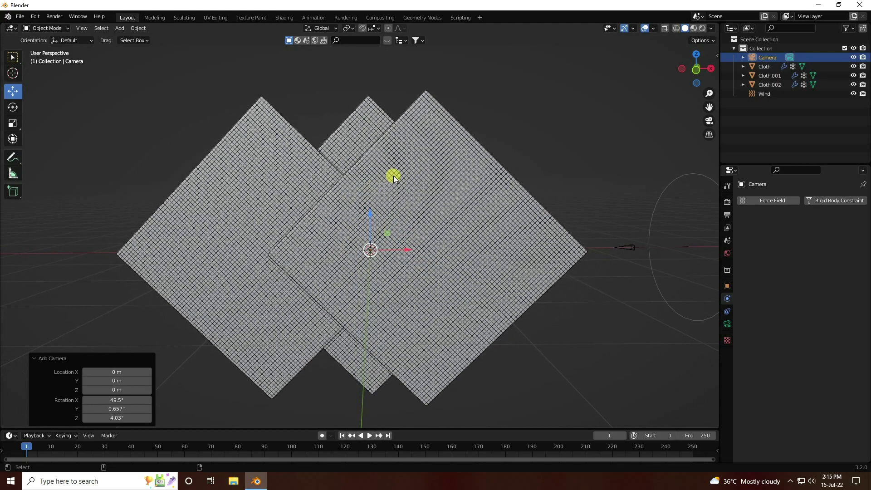
key(ctrl+alt+KP_0)
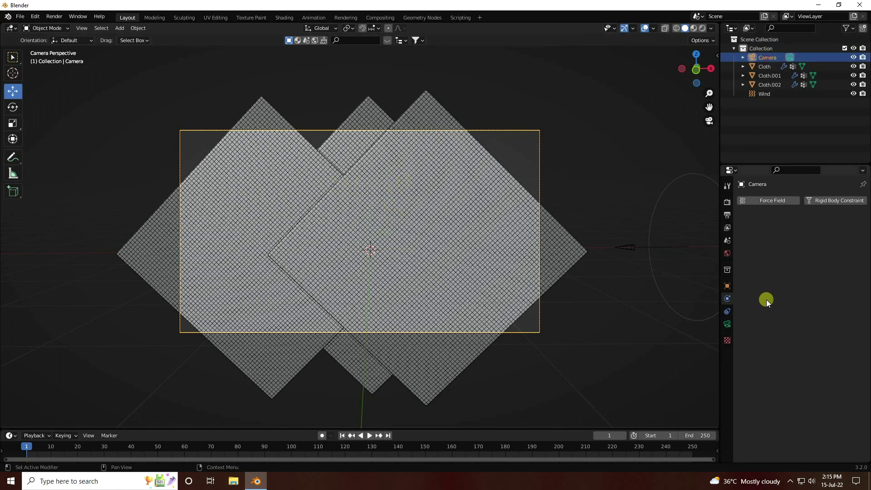
- Set the camera's rotation to 90° in X and 0° in Y and Z
click(727, 286)
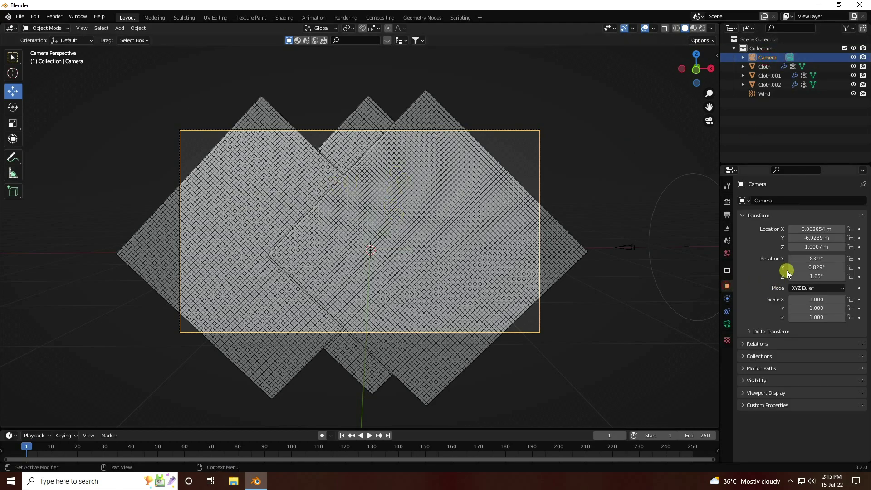
click(817, 259)
text(9)
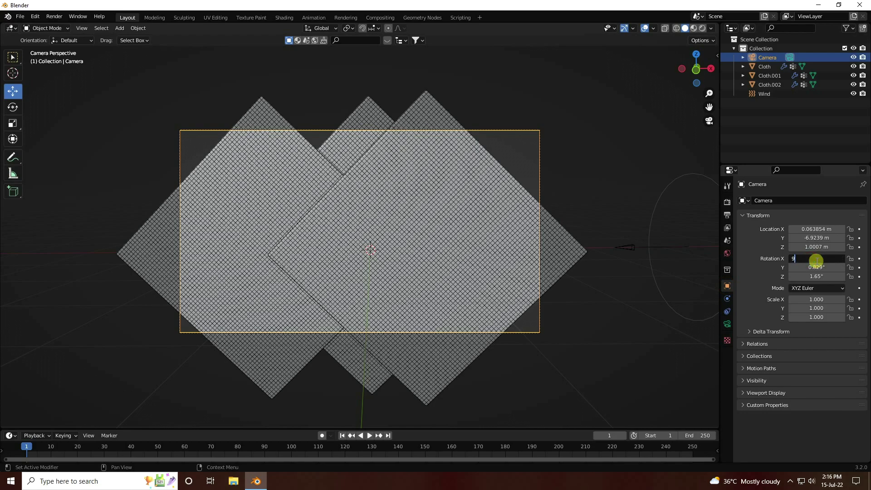
text(0)
key(Tab)
text(0)
key(Tab)
text(0)
key(Return)
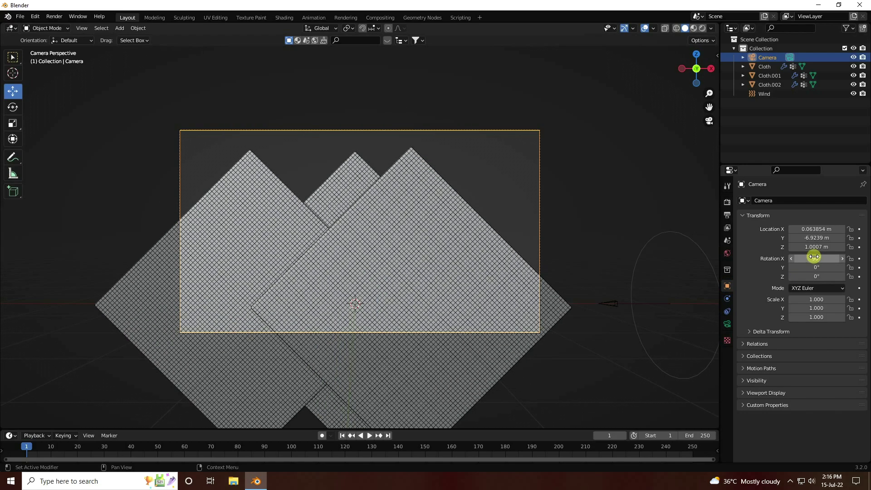
- Move the camera back to a Y location of about -8.35 m and lower it to about 0.16 m in Z
drag(811, 237, 768, 255)
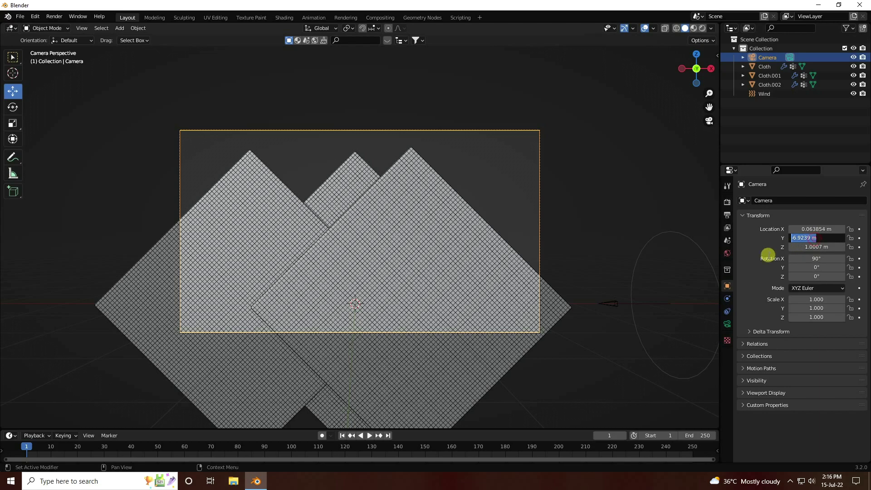
text(-7.6939)
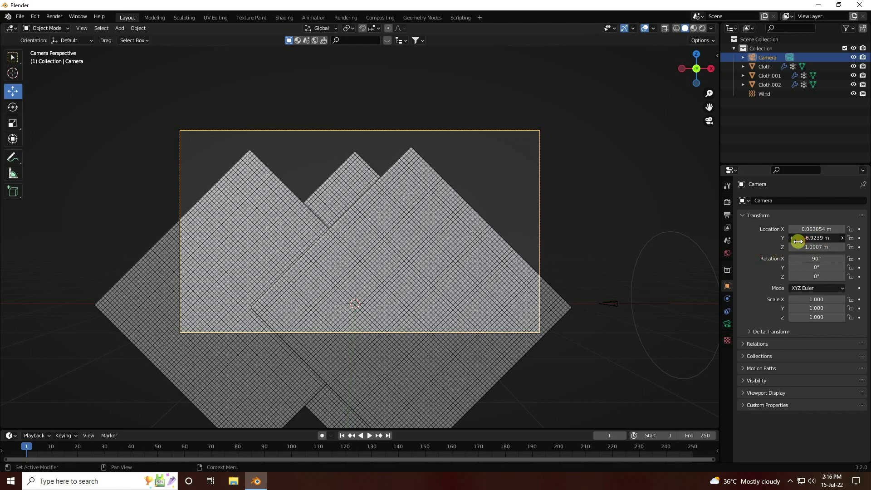
key(Return)
drag(763, 248, 731, 252)
drag(823, 246, 782, 257)
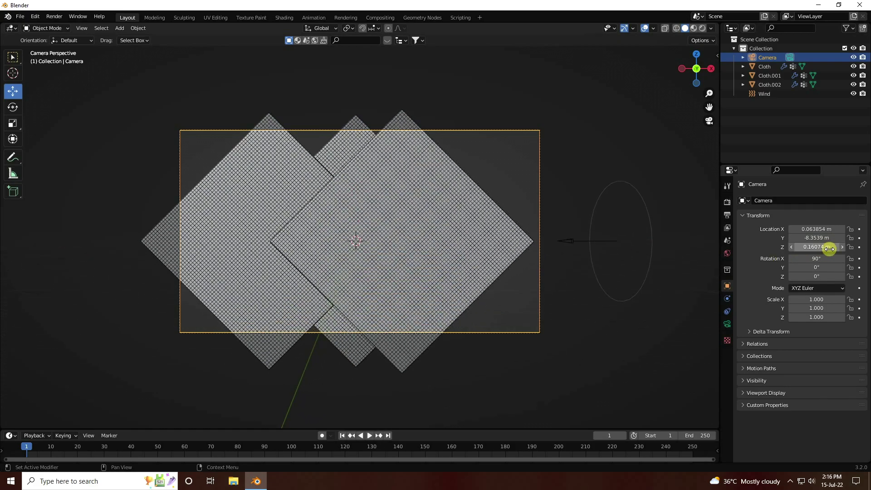
- Set the camera's X location to 0 and move it further back along Y until all three cloths fit the frame
click(826, 229)
click(823, 229)
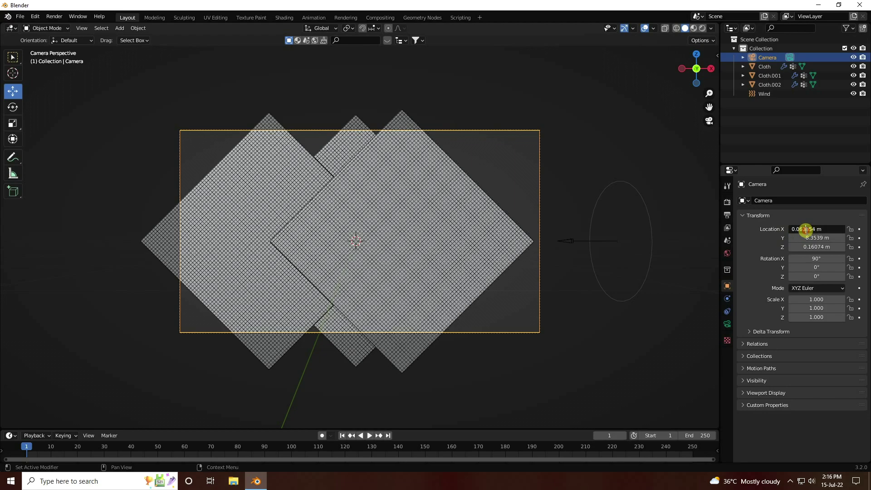
double_click(820, 229)
text(0)
key(Return)
drag(812, 237, 711, 260)
- Spread the cloths by moving Cloth.002 further along positive X and Cloth.001 about 0.64 m along negative X
click(403, 261)
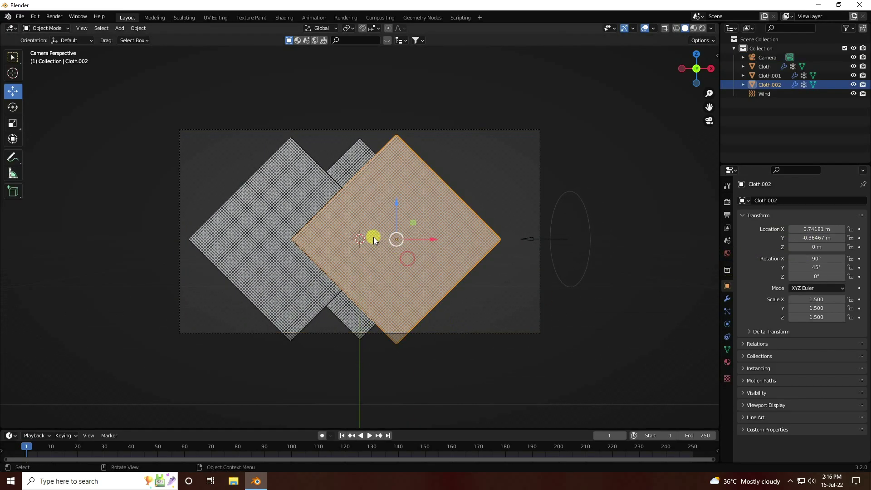
drag(434, 238, 498, 240)
click(282, 229)
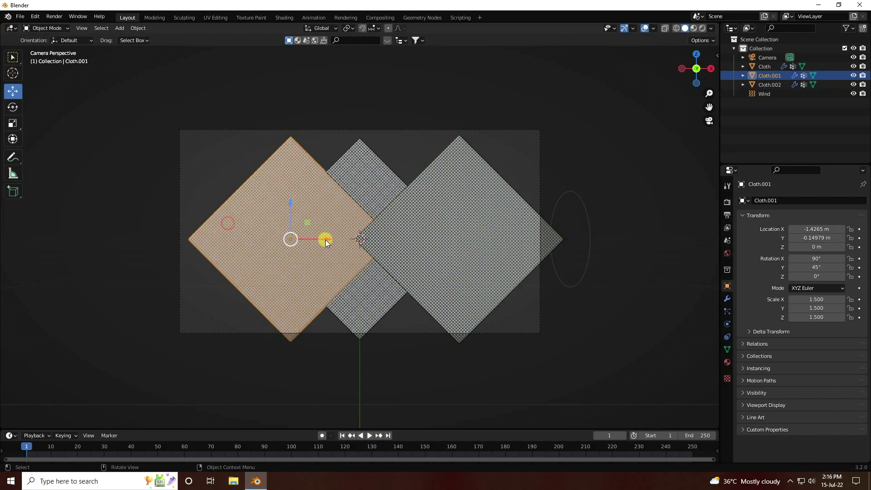
drag(326, 239, 295, 241)
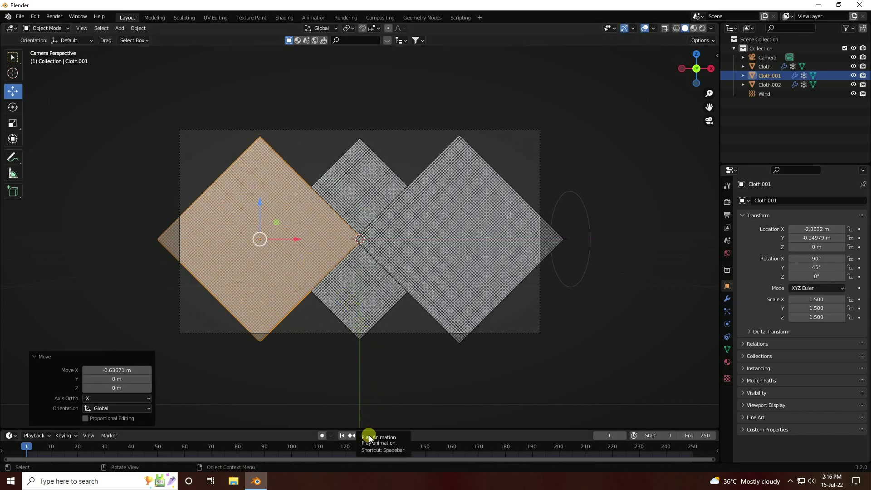
- Play the three-cloth simulation to frame 65, pause it there, and inspect the blown cloths from the side
click(369, 438)
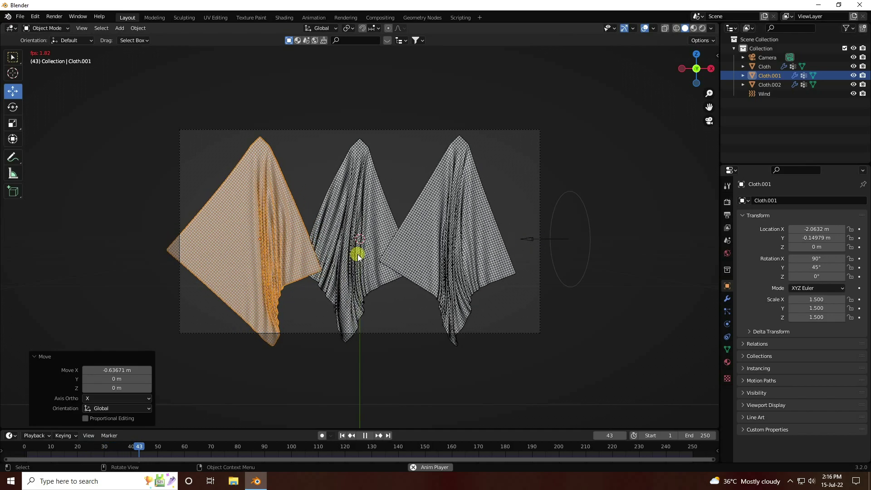
scroll(328, 283, up, 3)
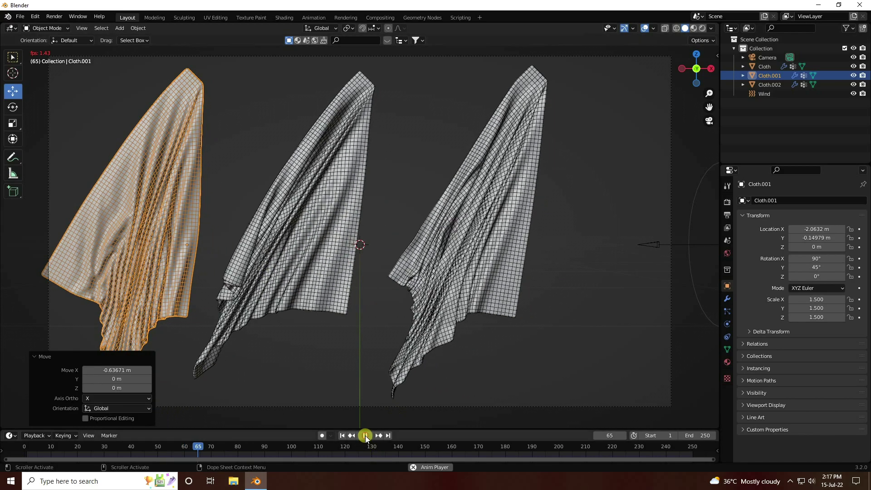
click(366, 436)
middle_drag(363, 355, 472, 354)
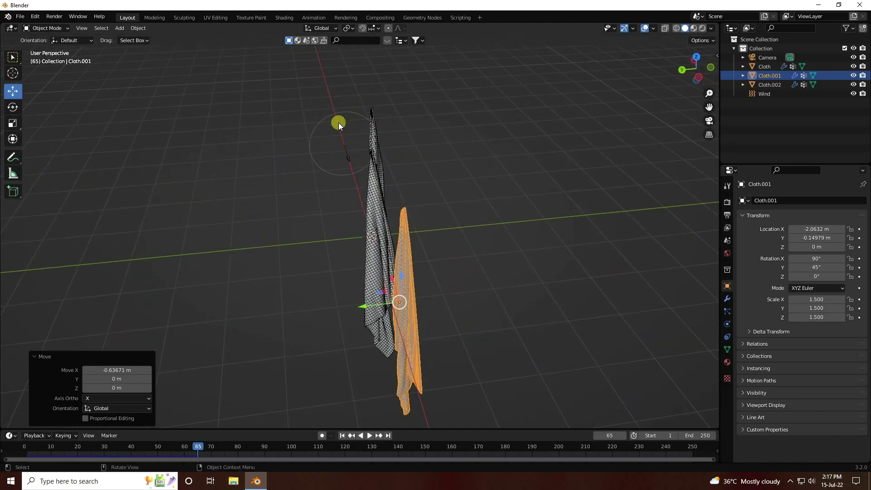
- Add a second Wind force field at the origin and move it along positive Y to about 2.1 m
click(345, 150)
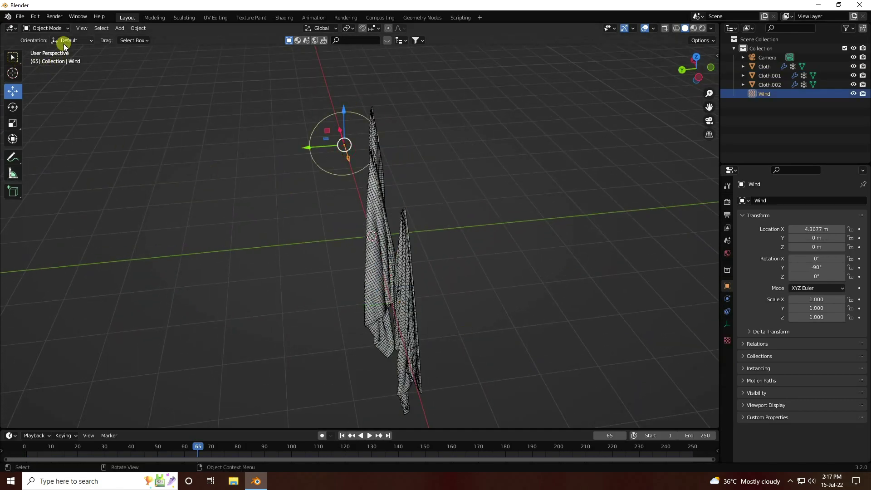
click(121, 28)
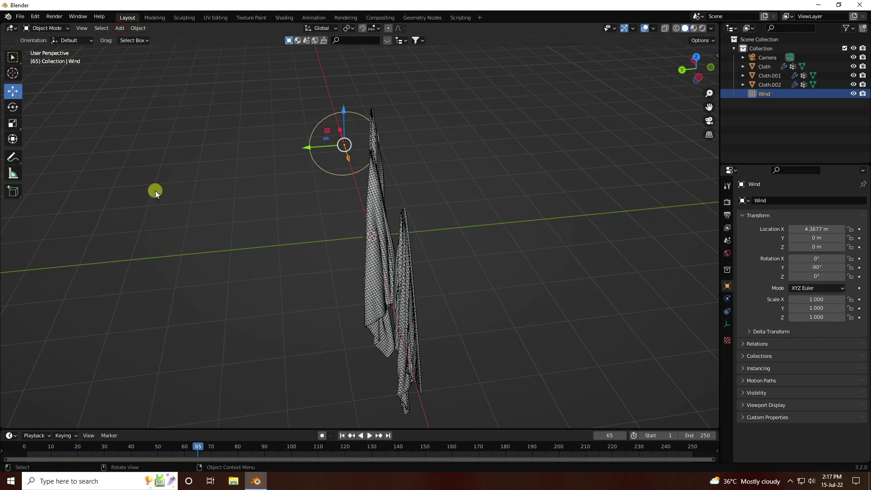
click(121, 28)
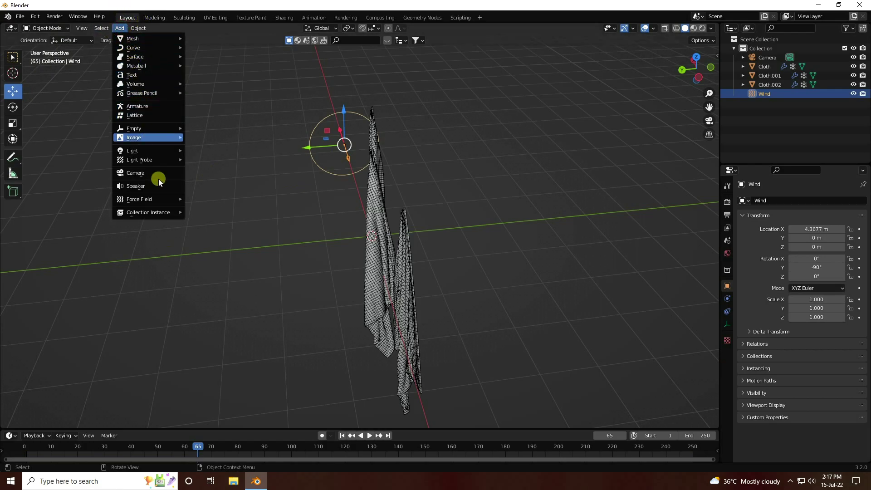
mouse_move(167, 200)
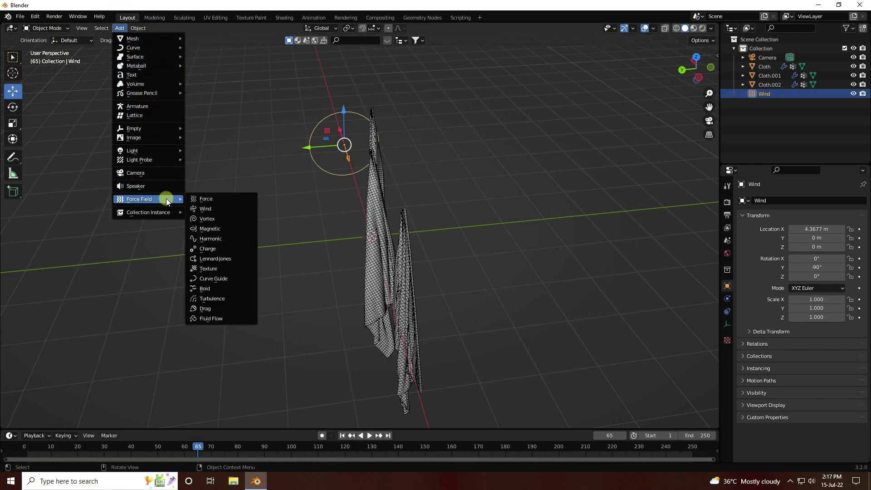
click(210, 209)
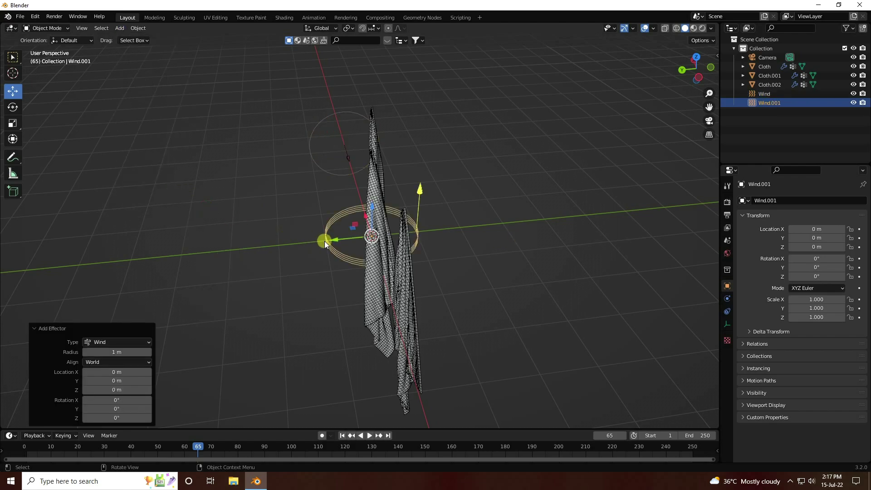
drag(339, 238, 279, 272)
- Rotate the new wind force field to exactly 90° about X so it blows along Y toward the cloths
middle_drag(279, 271, 336, 212)
middle_drag(375, 186, 320, 189)
click(13, 107)
drag(265, 194, 542, 230)
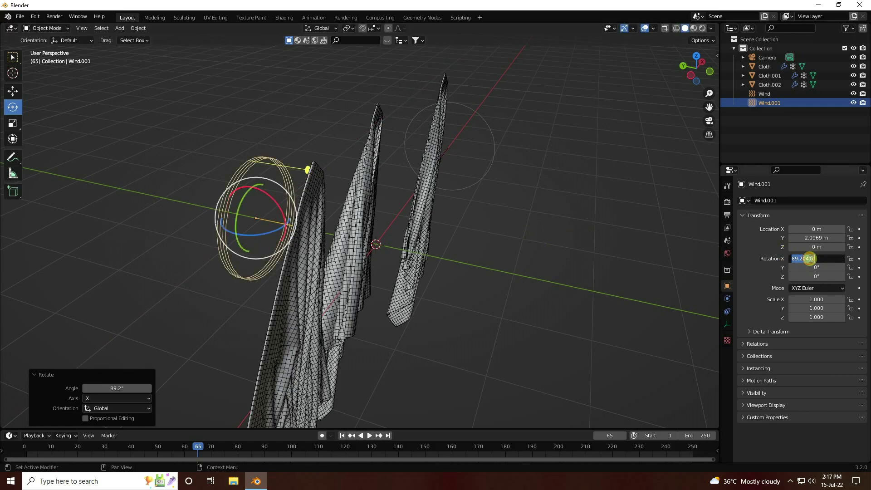
key(Return)
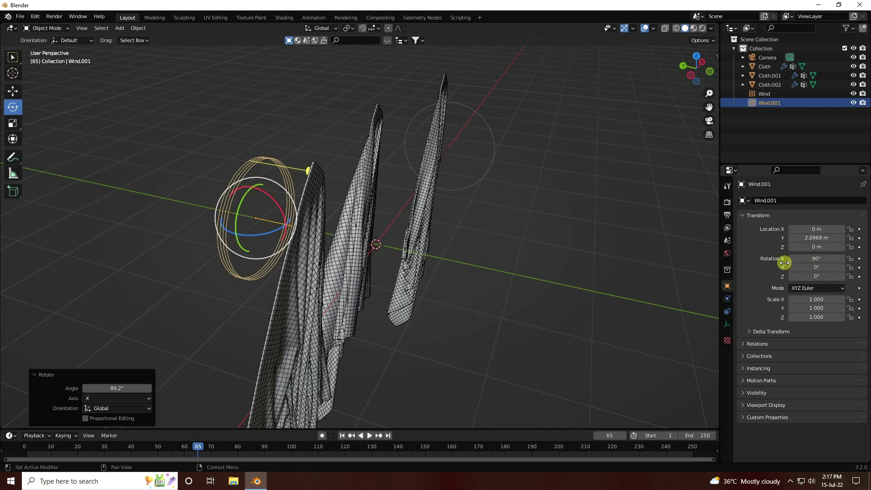
- Set the new wind force field's strength to 1000
click(727, 298)
click(807, 270)
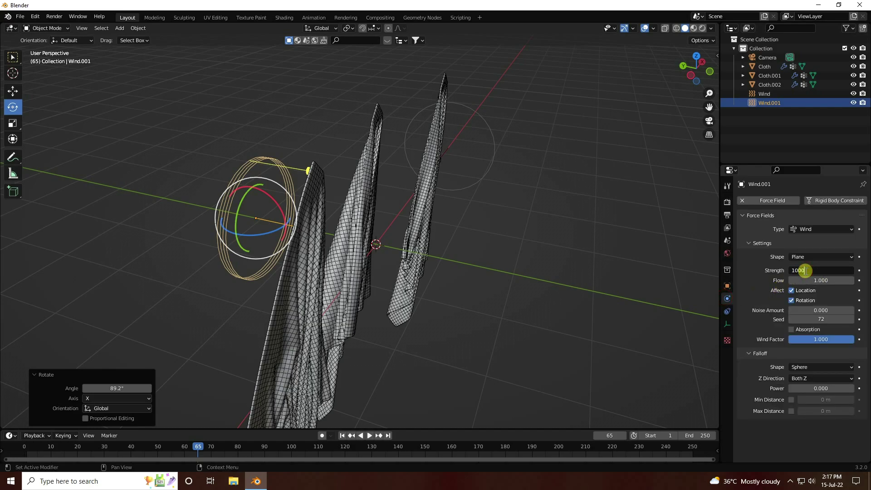
text(1000)
key(Return)
click(805, 271)
click(816, 269)
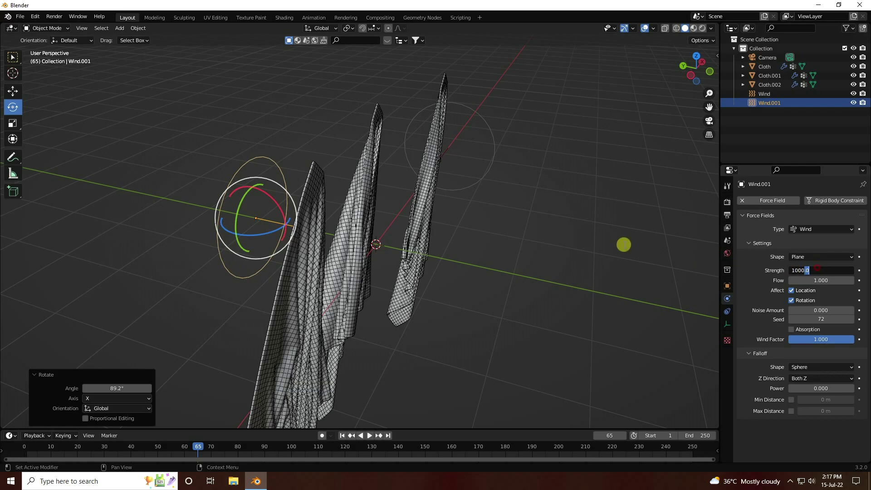
click(491, 252)
click(502, 238)
middle_drag(502, 237, 176, 241)
click(237, 240)
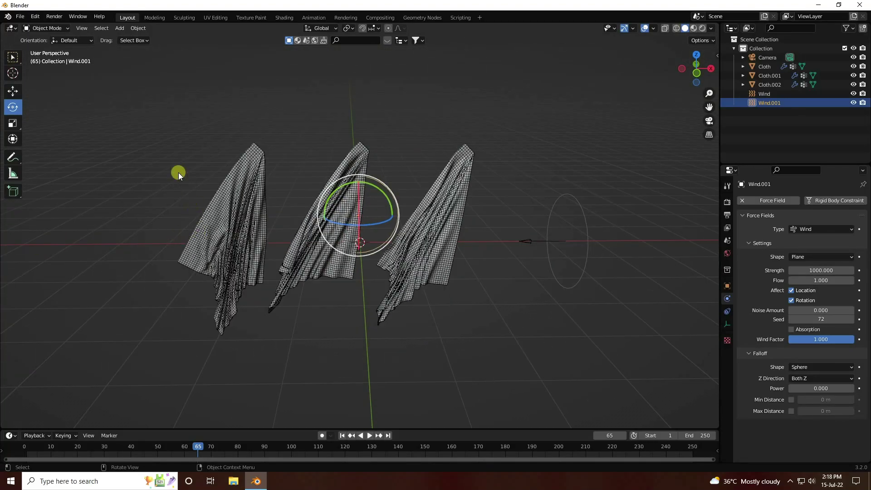
- Add a mesh plane and lower it along Z to just below the hanging cloths, judging by the camera view
click(120, 28)
mouse_move(129, 37)
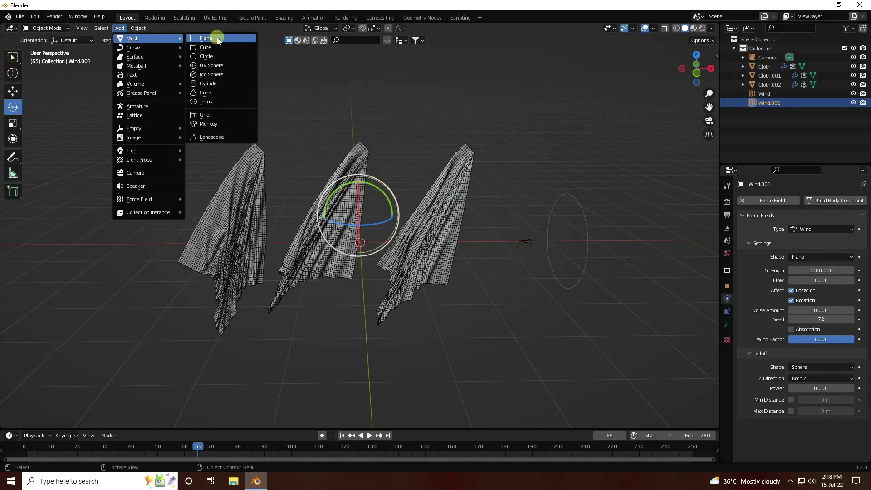
click(217, 37)
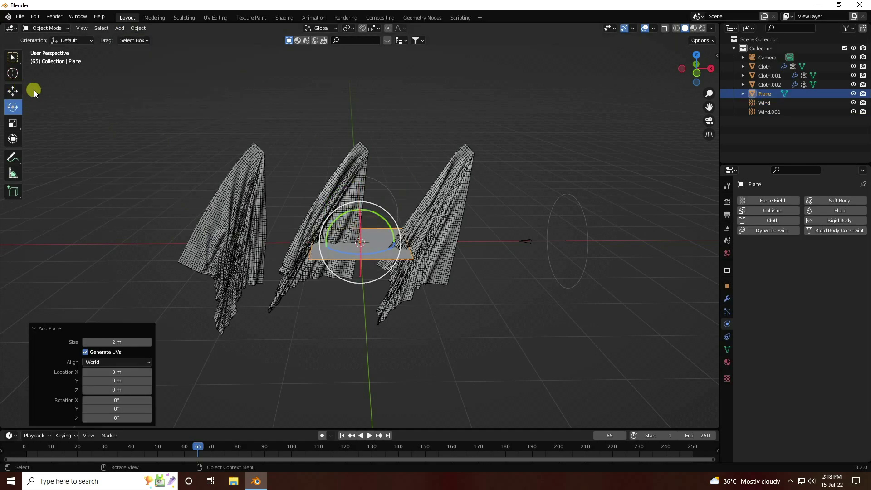
key(KP_0)
click(13, 91)
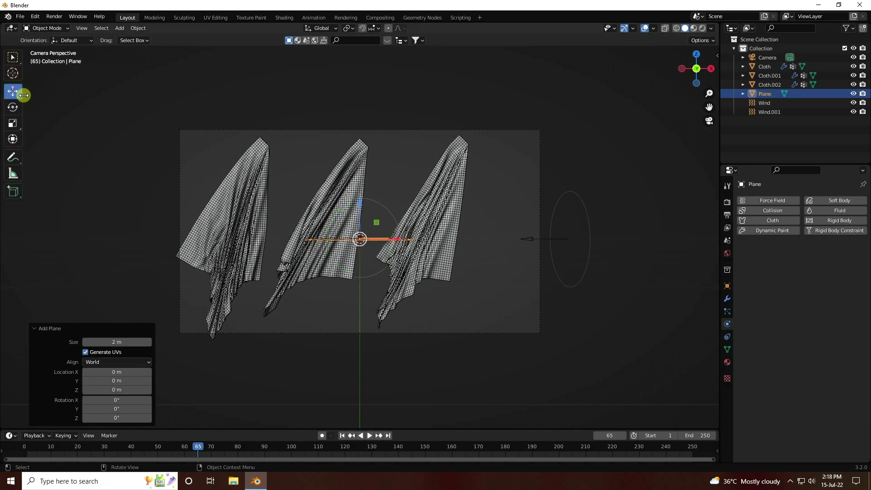
click(250, 172)
click(382, 235)
drag(360, 207, 370, 308)
- Scale the plane up into a large floor and move it about 3.4 m along positive Y
key(s)
click(541, 251)
key(s)
click(466, 273)
scroll(380, 252, down, 2)
middle_drag(379, 251, 329, 286)
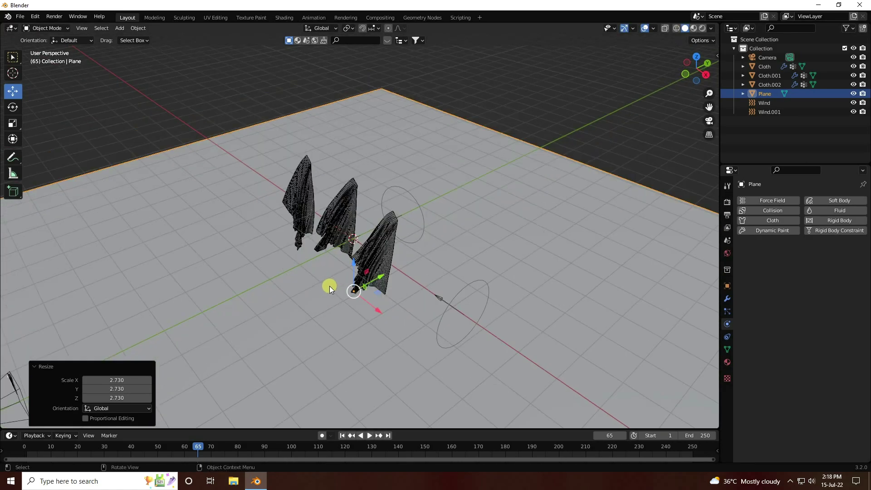
scroll(330, 286, down, 4)
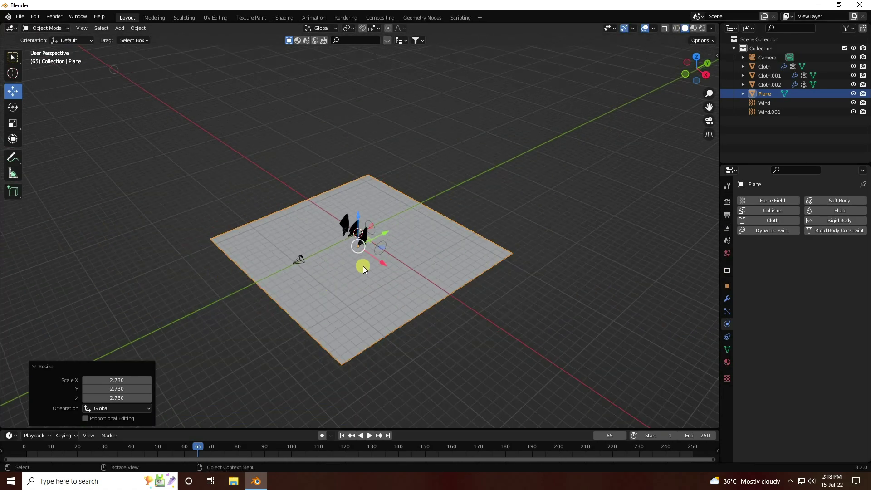
drag(383, 234, 427, 214)
scroll(502, 192, up, 3)
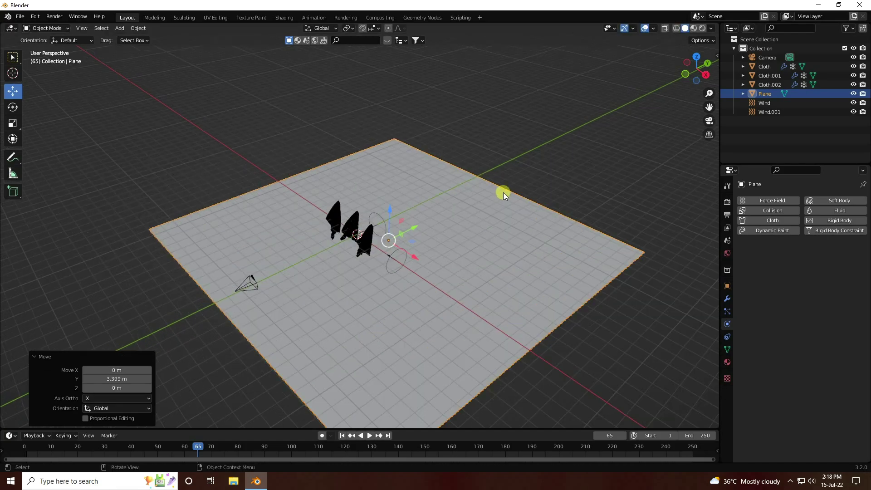
scroll(361, 265, up, 1)
scroll(361, 266, down, 1)
- Extrude the floor plane's far edge behind the cloths straight up into a tall backdrop wall
click(46, 28)
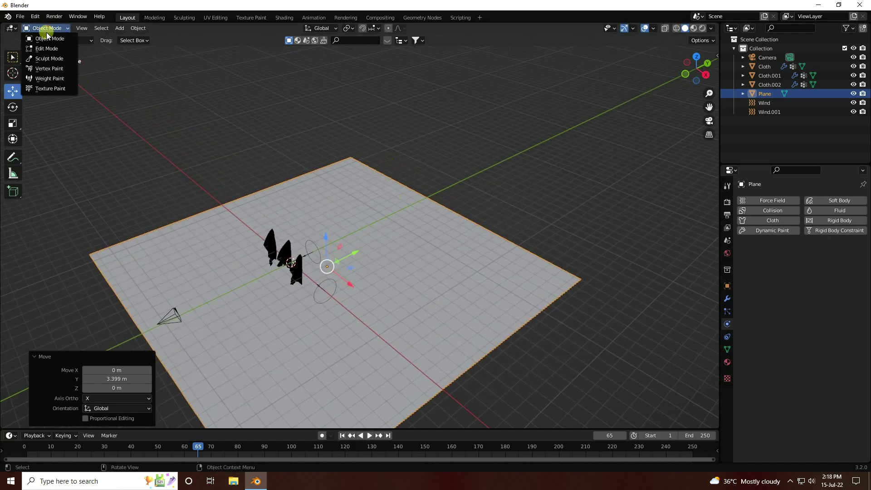
click(47, 45)
click(87, 28)
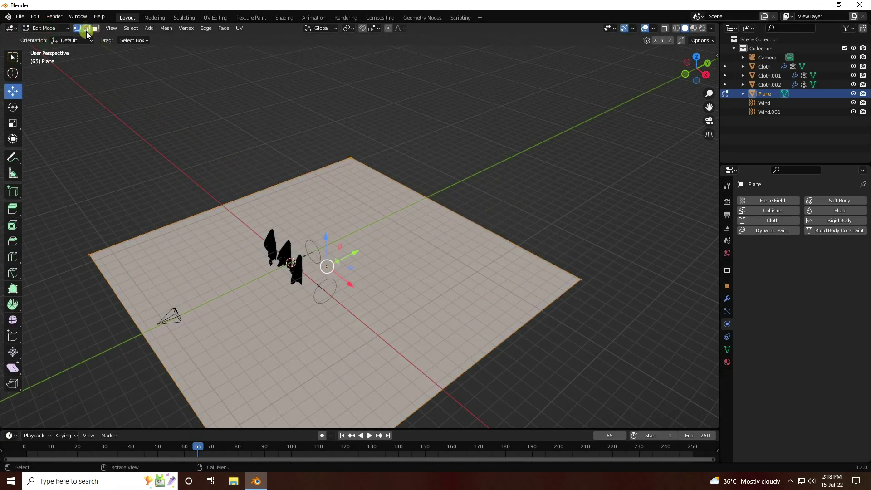
click(484, 224)
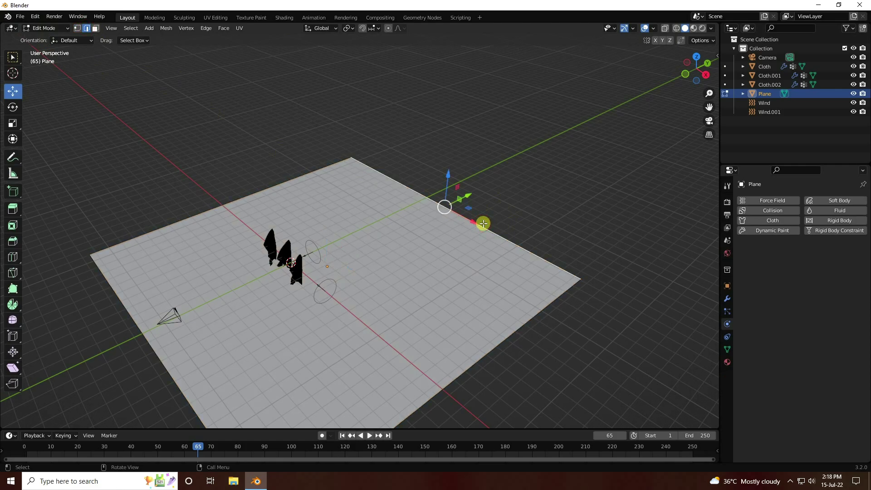
key(e)
right_click(483, 225)
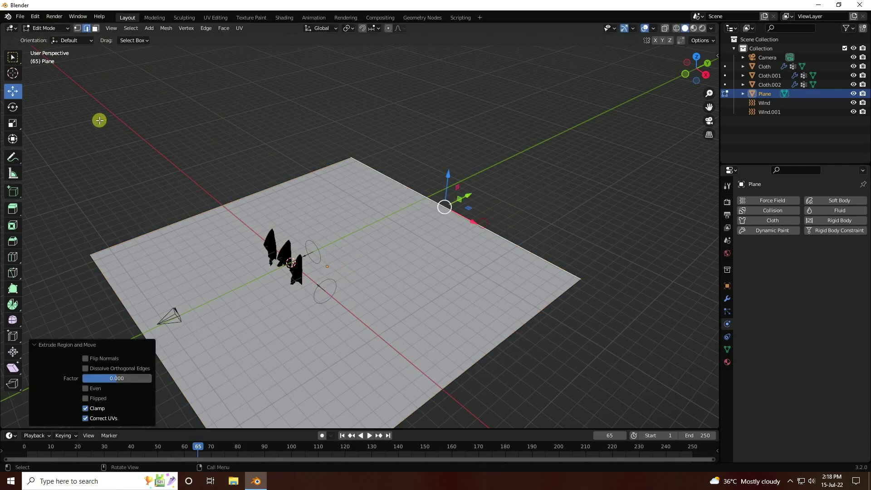
drag(449, 179, 494, 380)
click(467, 212)
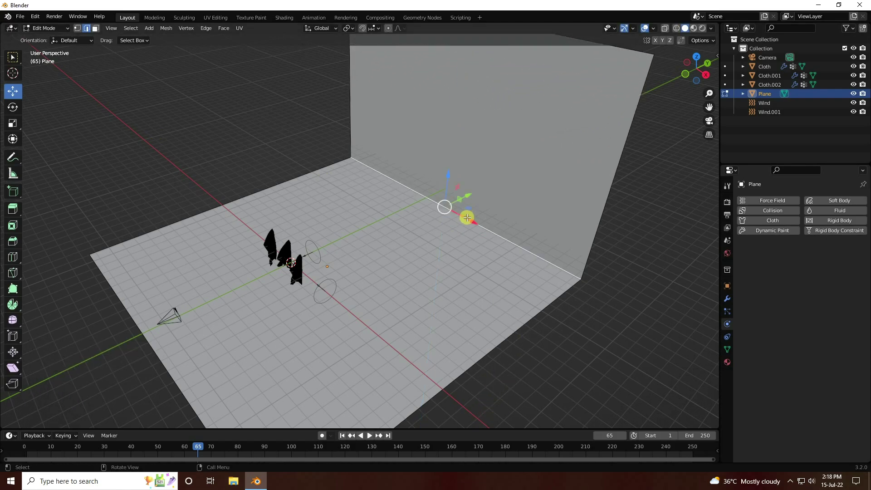
- Add a Bevel modifier to the backdrop plane with an amount of 0.2 m and 40 segments
click(727, 299)
click(746, 200)
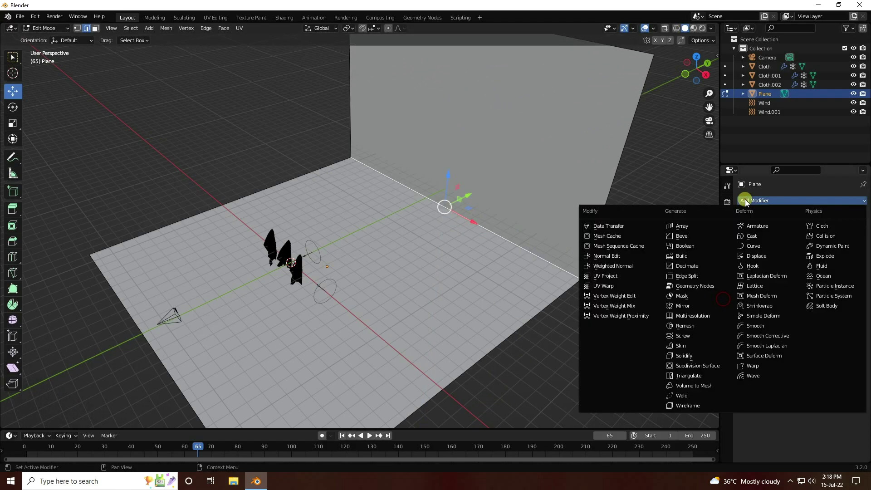
click(687, 232)
click(834, 252)
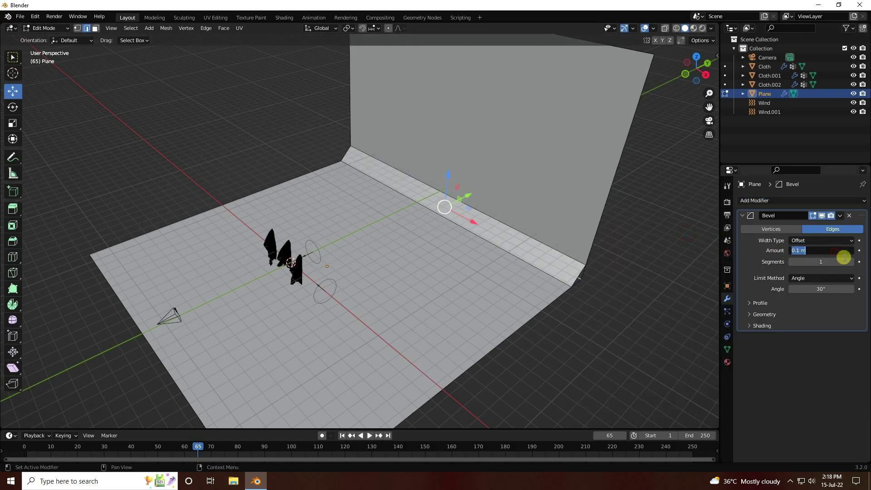
text(0.2)
key(Tab)
text(4)
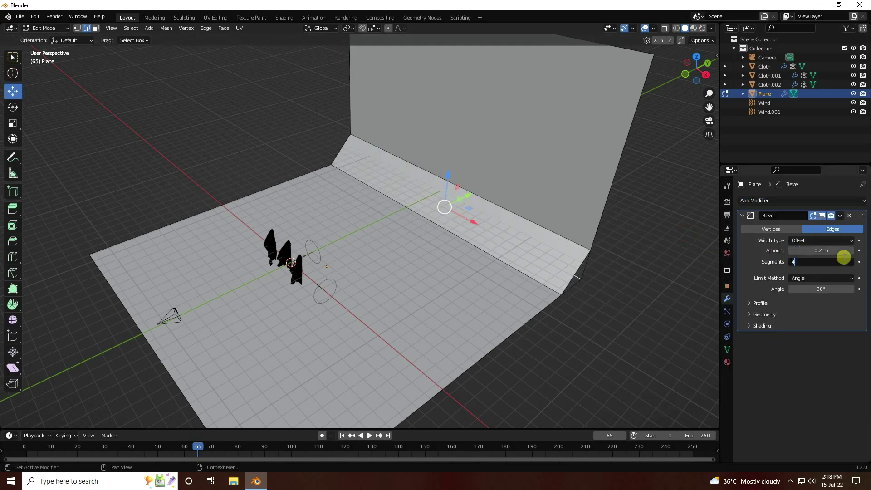
text(0)
key(Return)
- Return to Object Mode and apply smooth shading to the backdrop plane
click(47, 28)
click(45, 35)
right_click(373, 167)
click(338, 167)
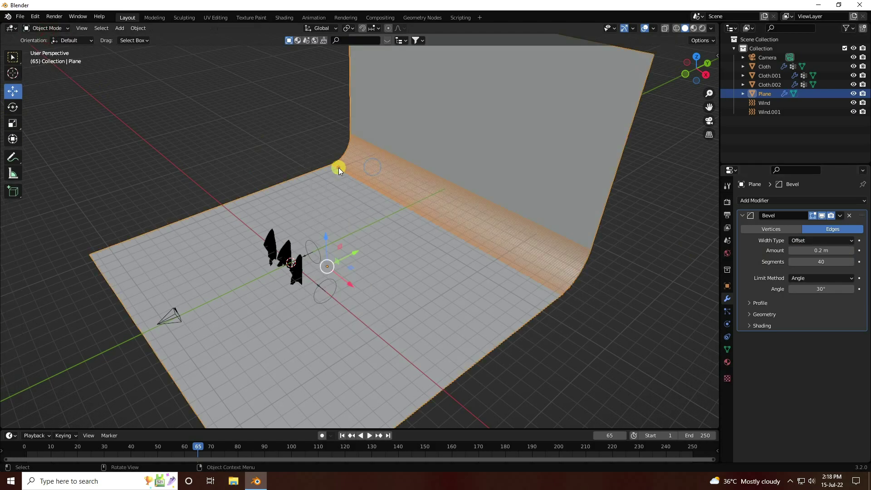
- Move the backdrop about 9.7 m along negative Y and check how it fills the camera frame
drag(354, 249, 243, 299)
key(KP_0)
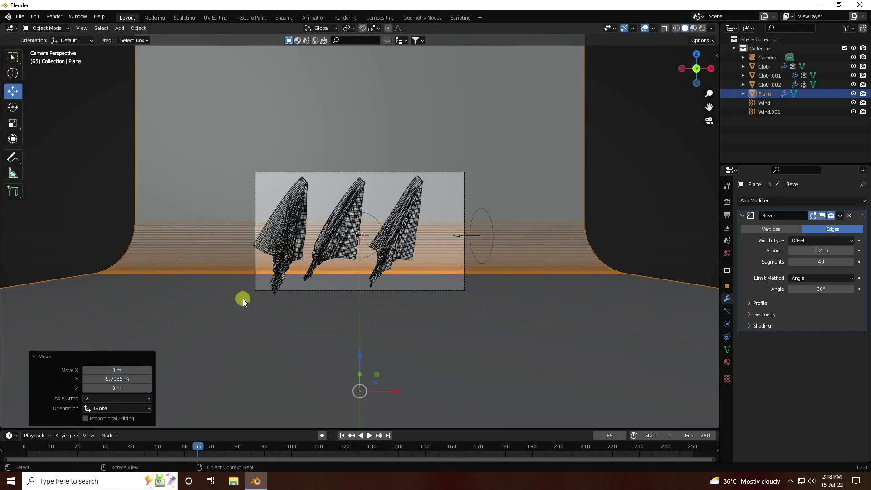
scroll(361, 223, up, 4)
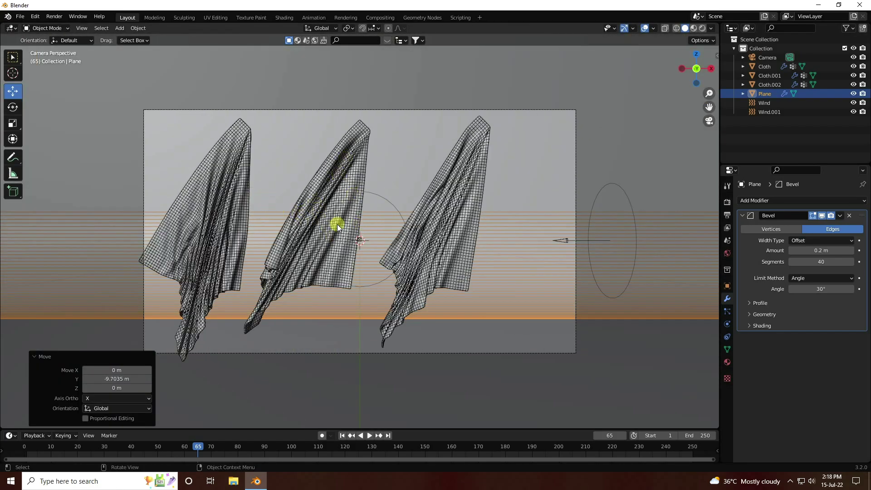
middle_drag(342, 239, 308, 206)
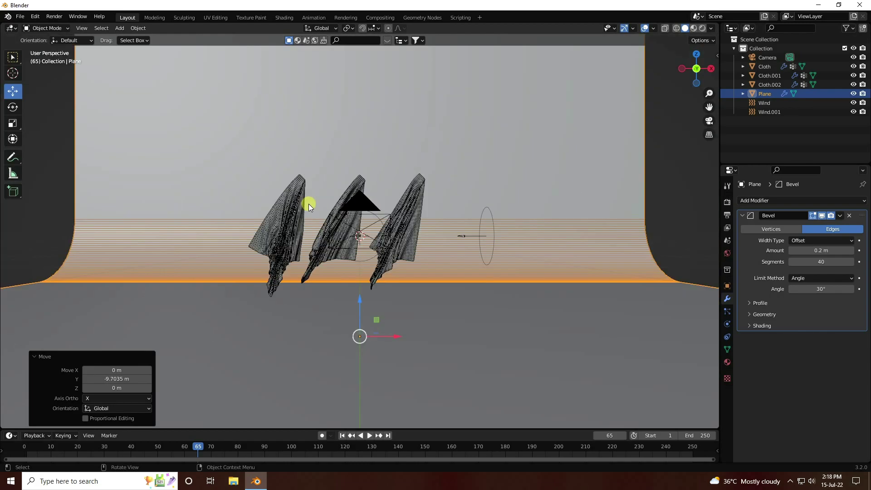
- Add an Area light and raise it above the middle cloth to about 3.95 m in Z
click(122, 28)
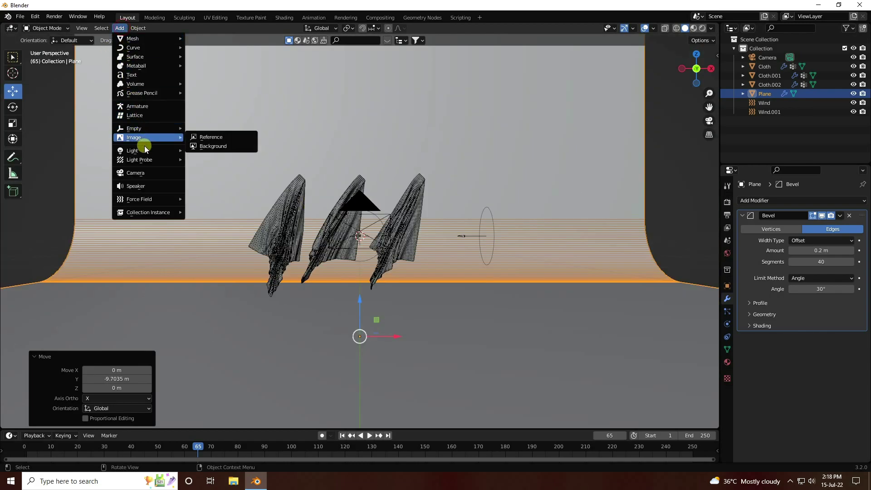
mouse_move(145, 151)
click(206, 180)
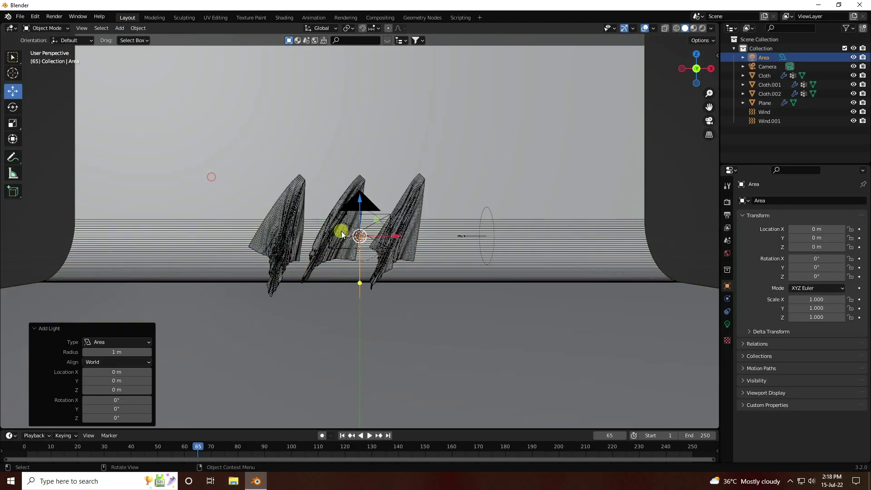
middle_drag(363, 282, 363, 249)
drag(363, 249, 359, 142)
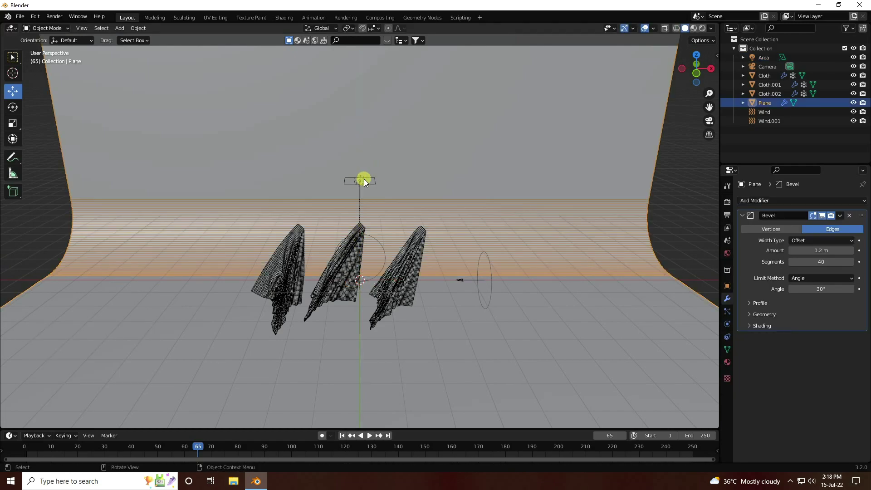
middle_drag(363, 179, 366, 150)
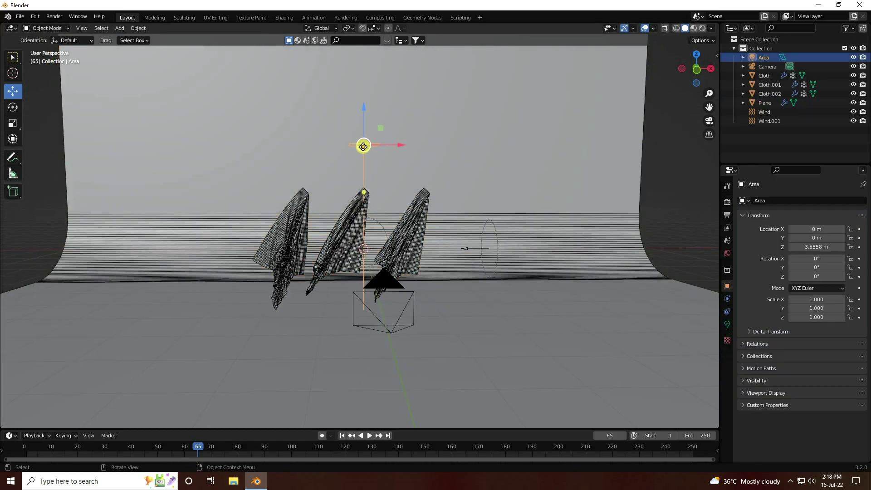
drag(363, 147, 362, 105)
- Set the square Area light's size to 4 m
click(728, 322)
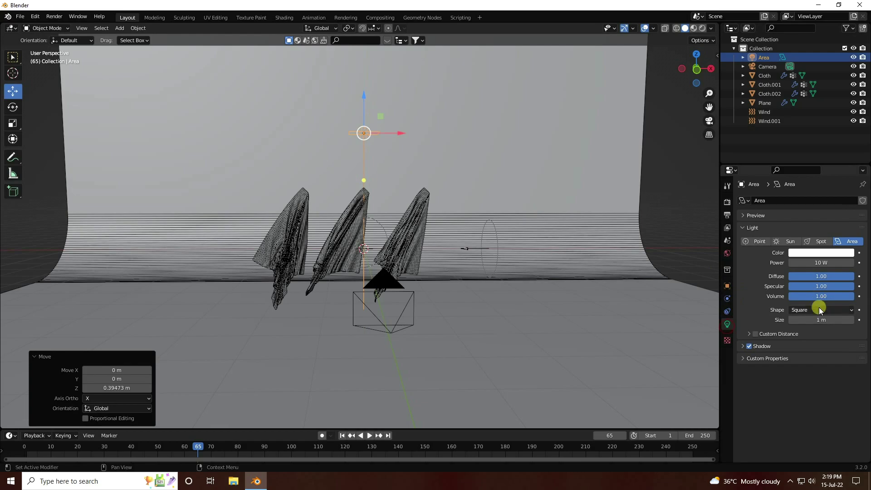
click(815, 322)
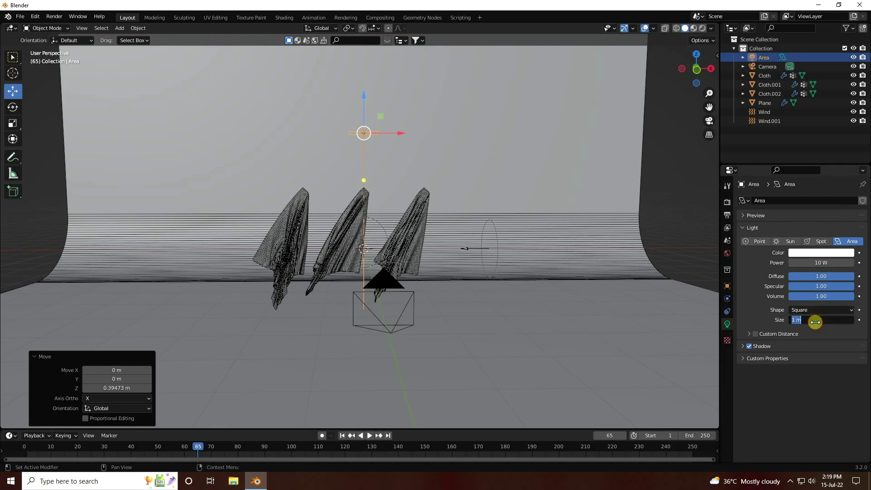
text(4)
key(Return)
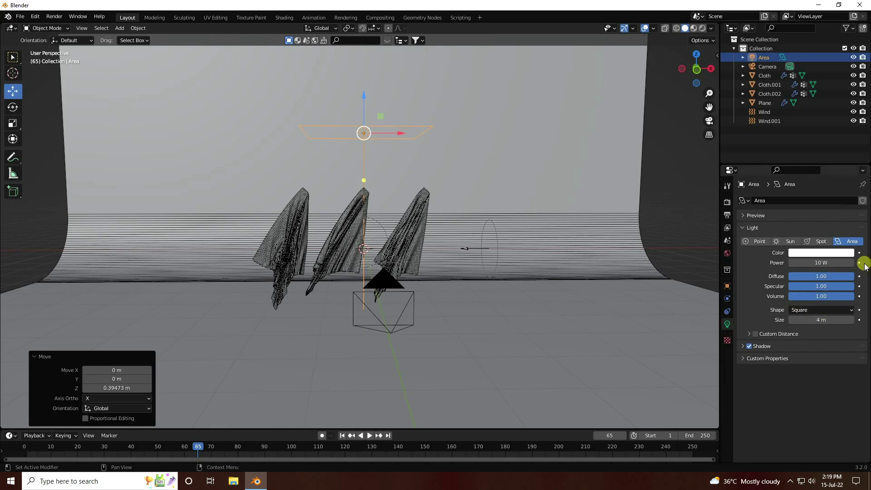
- Set the Area light's power to 500 W and switch the viewport to Material Preview shading
click(826, 262)
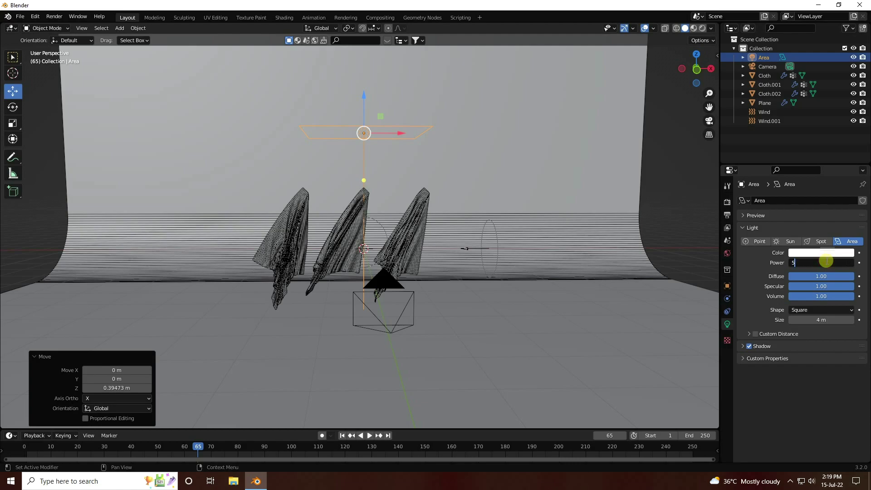
text(500)
key(Return)
scroll(410, 171, up, 4)
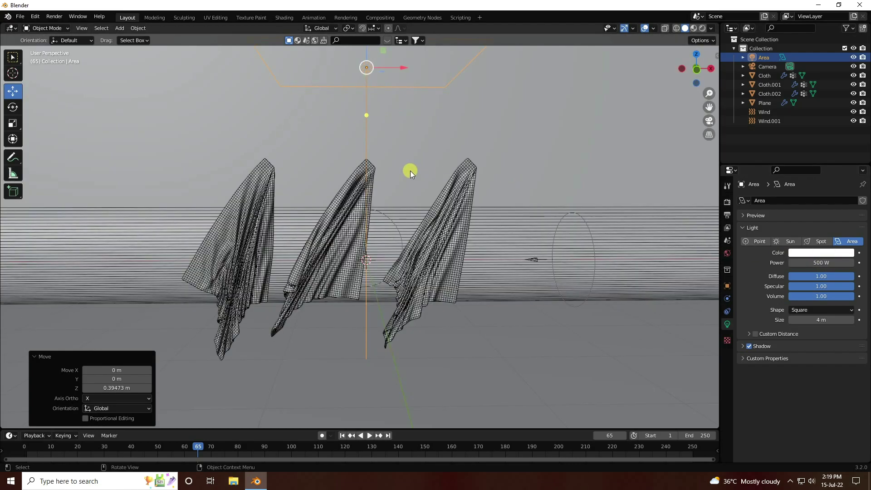
shift+middle_drag(394, 183, 404, 218)
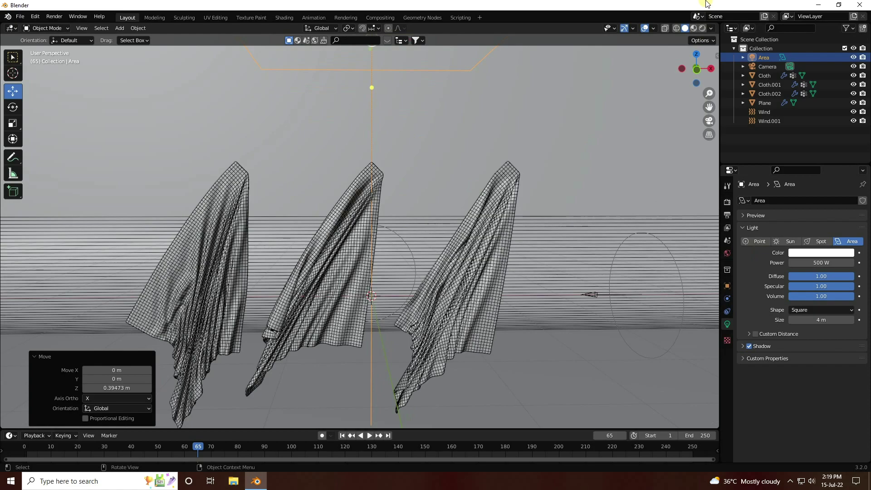
click(693, 29)
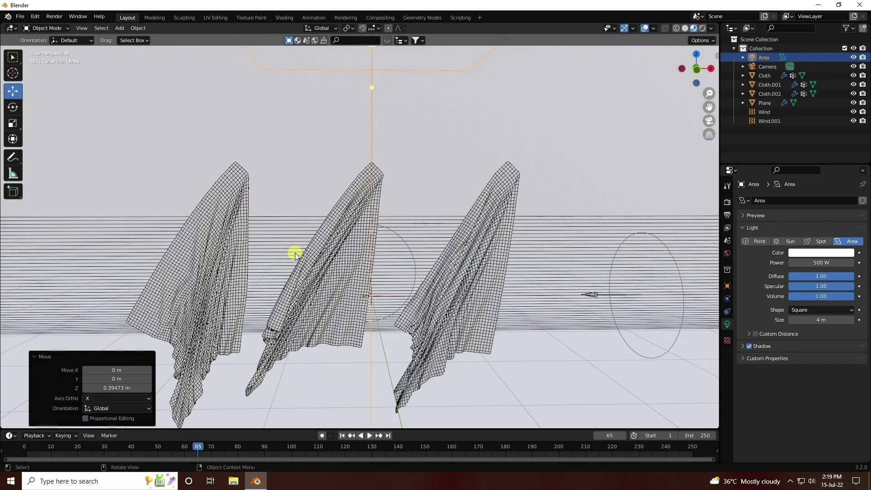
- Create a new material on the middle cloth and give it a salmon base color
click(353, 259)
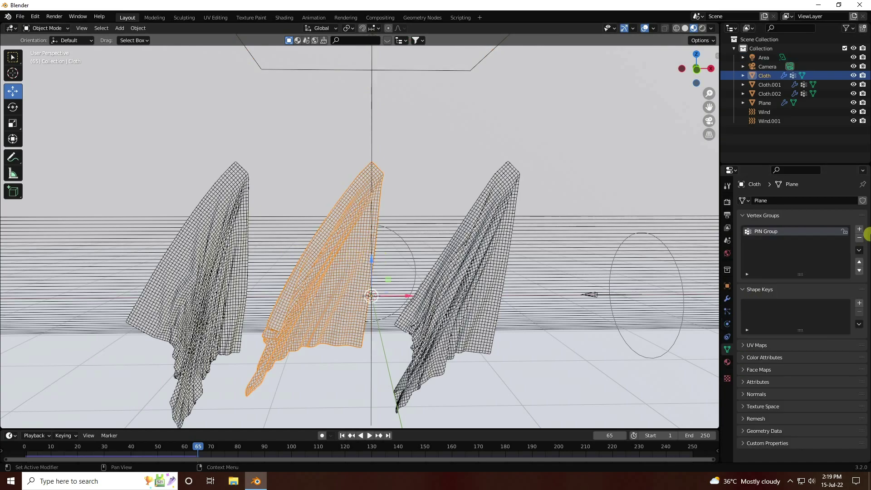
click(728, 364)
click(774, 238)
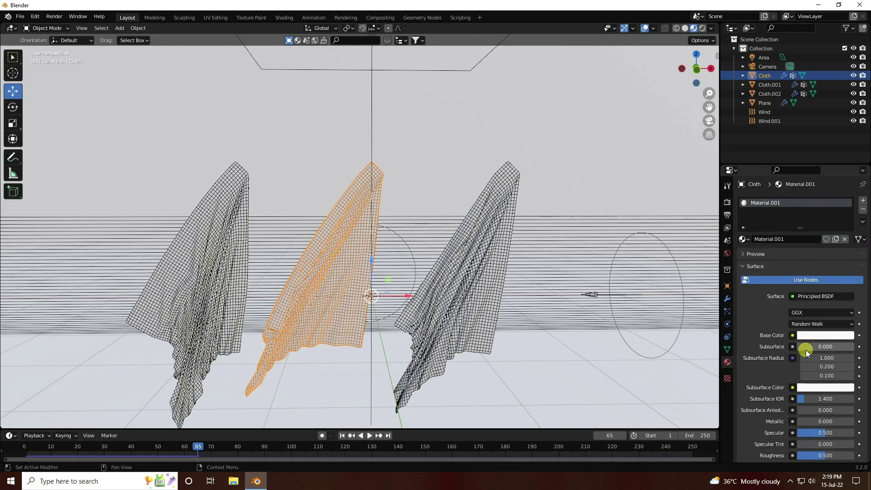
click(801, 335)
mouse_move(806, 249)
mouse_down()
mouse_move(805, 242)
mouse_move(804, 254)
mouse_up()
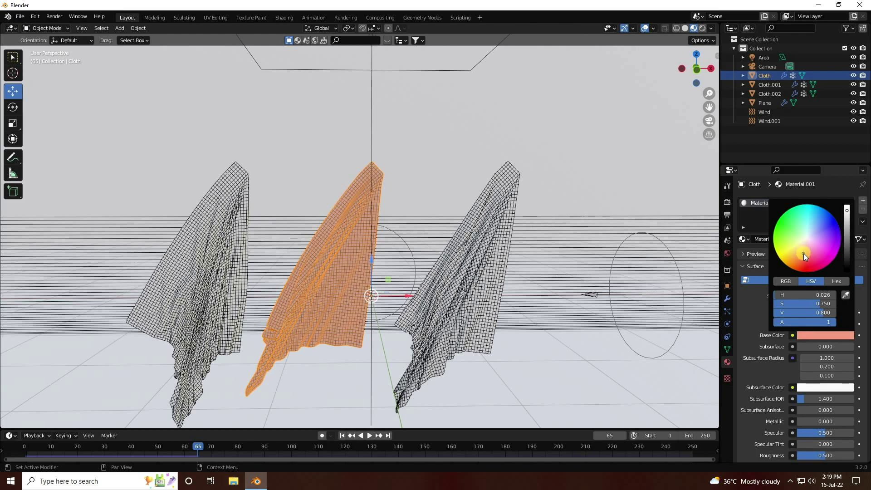
click(801, 349)
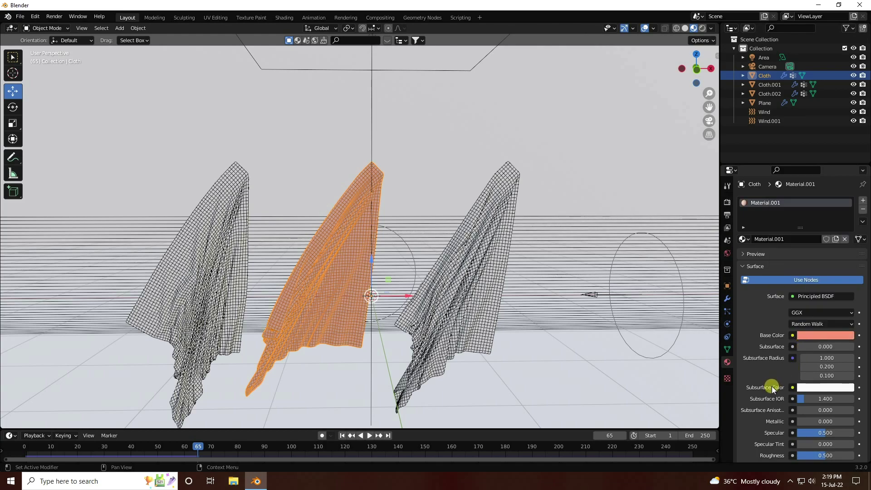
- Set the middle cloth material's Metallic to 0.6 and Roughness to 0.4
scroll(766, 403, down, 3)
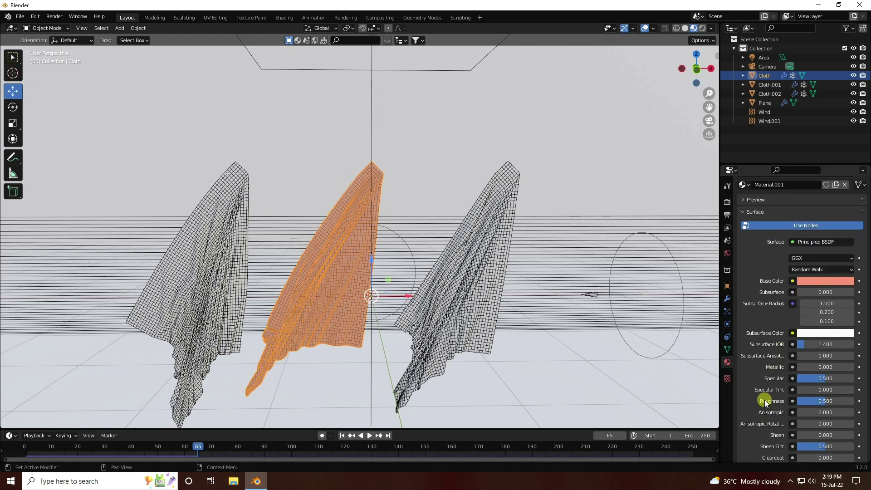
click(826, 368)
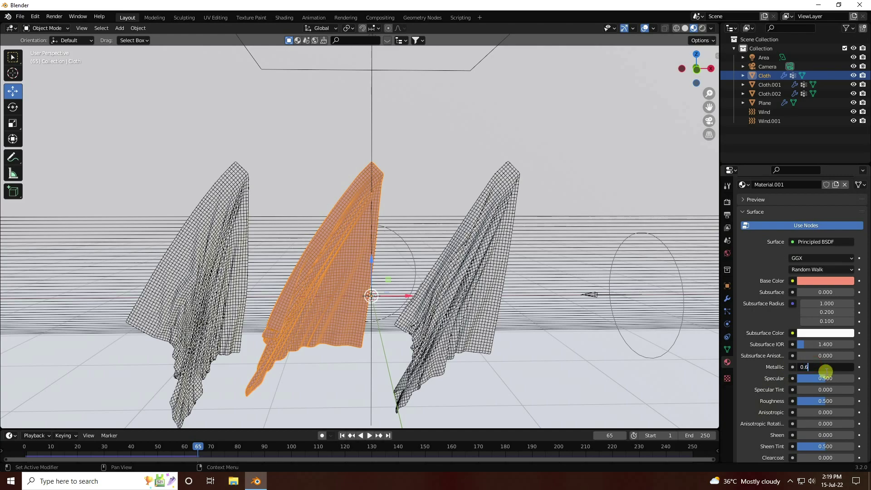
text(0.6)
key(Tab)
key(Tab)
key(Tab)
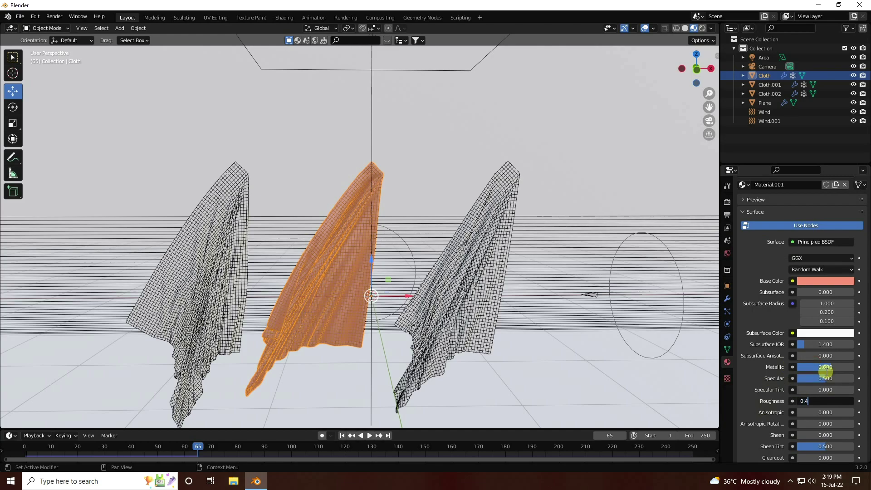
key(Return)
- Give Cloth.002 a new material with a light blue base color and turn off the wireframe overlay
click(489, 285)
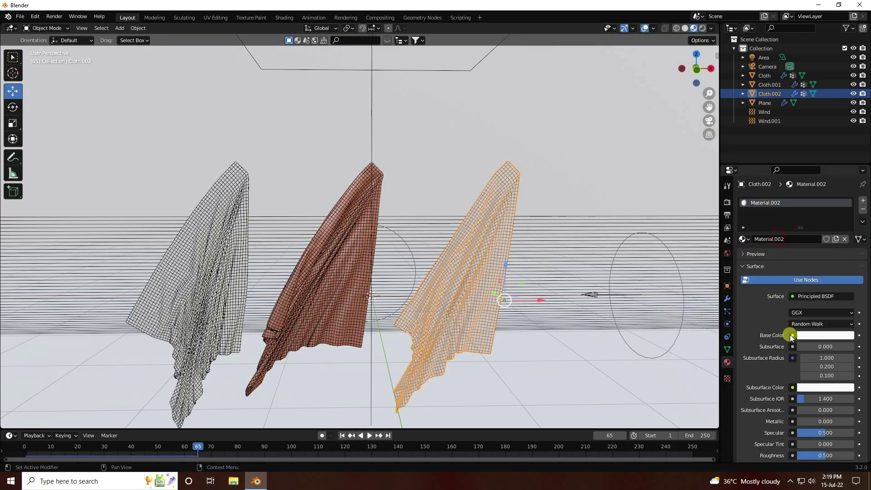
click(806, 335)
click(807, 237)
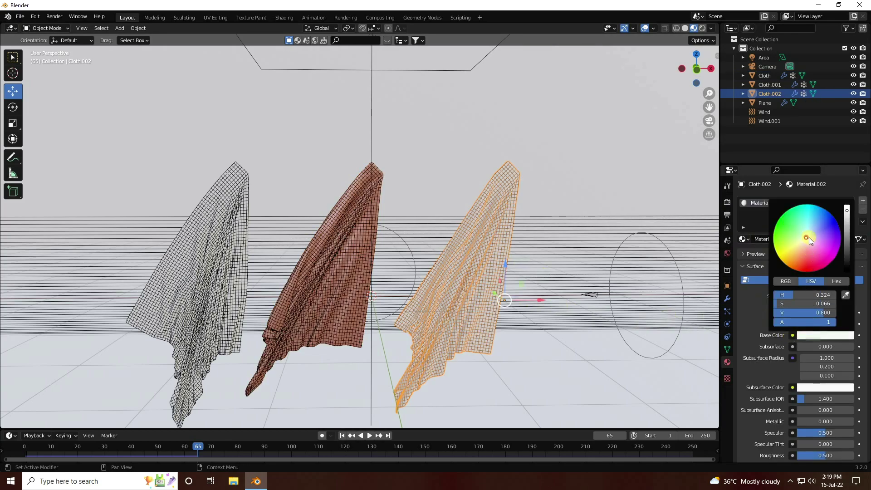
mouse_move(820, 231)
mouse_down()
mouse_move(811, 239)
mouse_move(816, 225)
mouse_up()
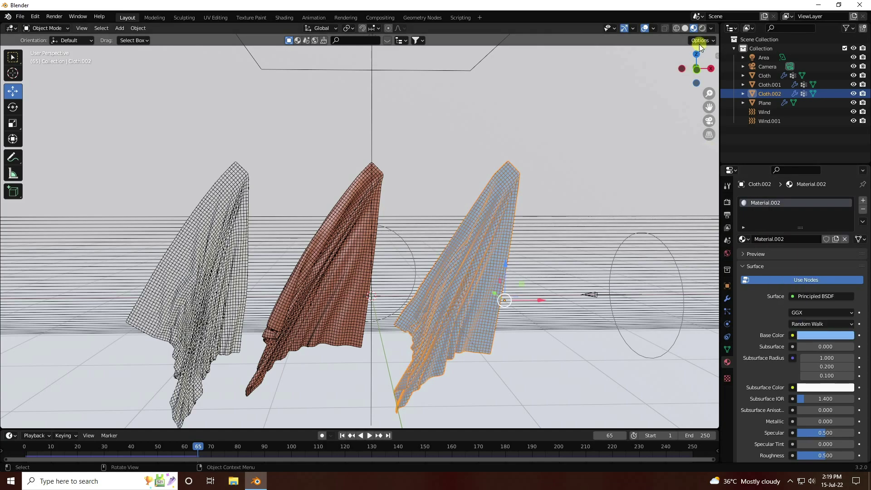
click(654, 28)
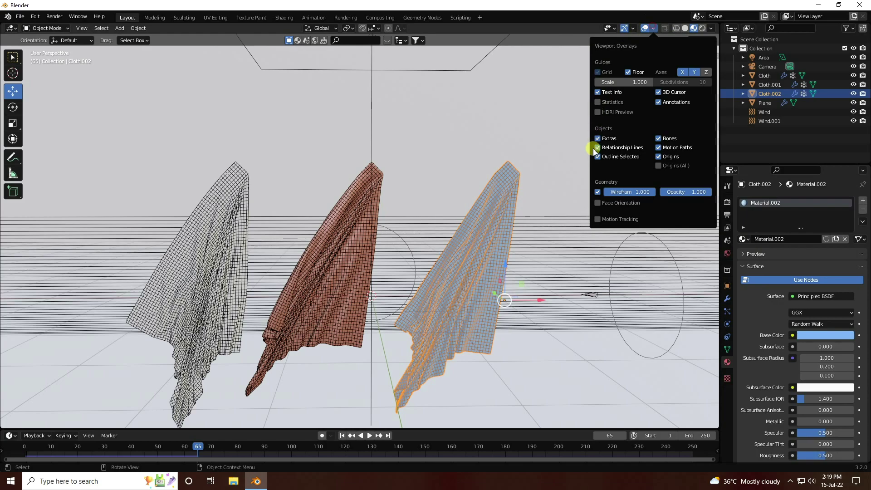
click(597, 190)
- Set the light blue cloth material's Metallic to 0.6 and Roughness to 0.4
scroll(792, 395, down, 1)
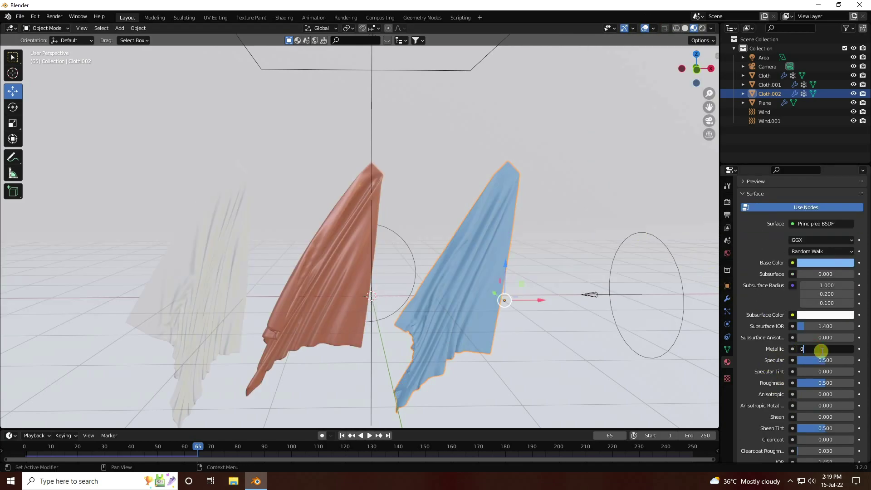
key(Tab)
key(Tab)
key(Tab)
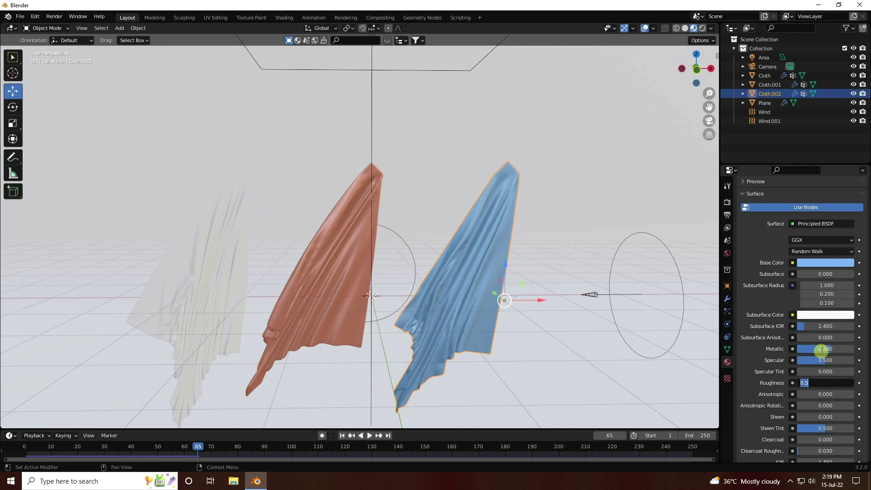
text(0.4)
key(Return)
- Create a new material on Cloth.001, the remaining white cloth, and give it a red base color
click(225, 277)
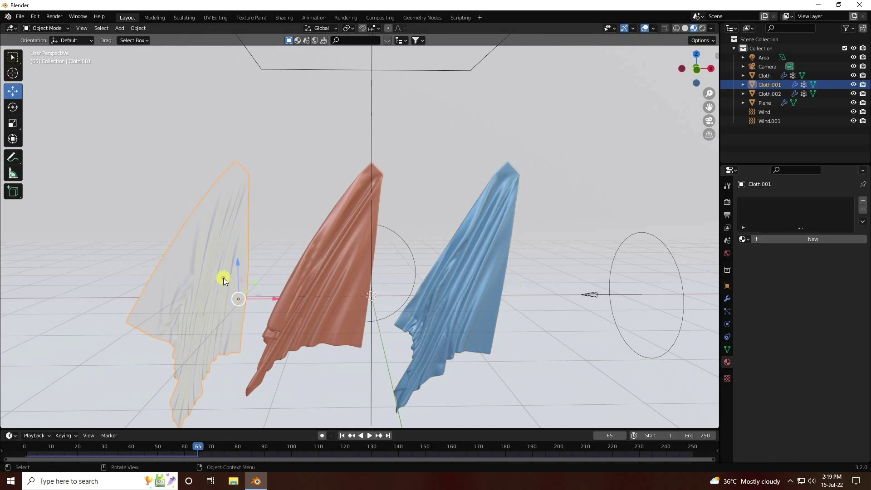
click(780, 239)
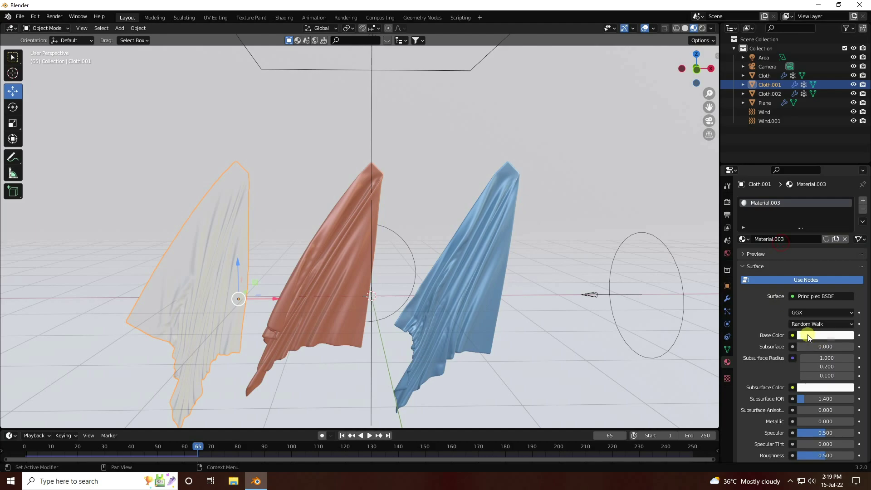
click(808, 335)
mouse_move(801, 268)
mouse_down()
mouse_move(806, 243)
mouse_move(807, 260)
mouse_up()
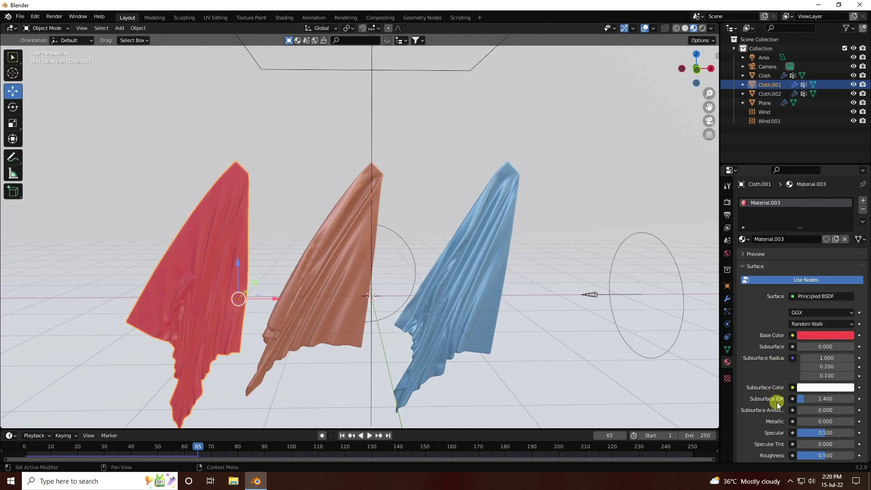
- Set the red cloth material's Metallic to 0.6 and Roughness to 0.4
click(817, 421)
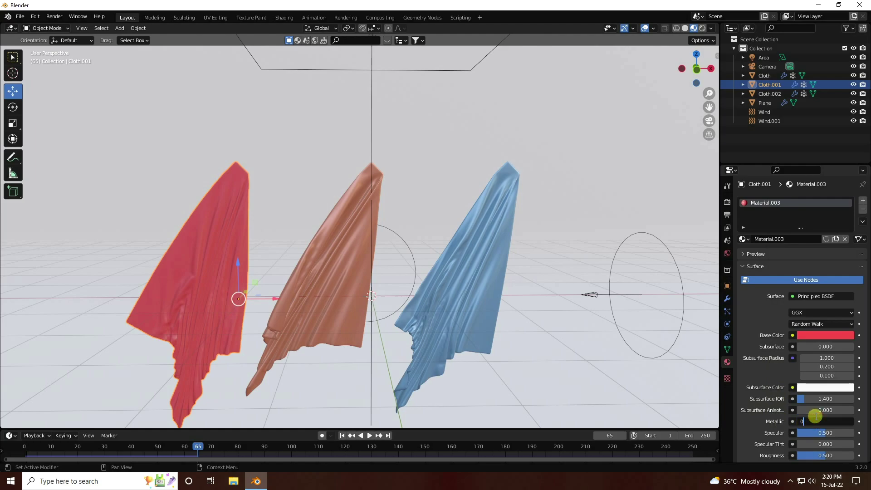
key(Tab)
key(Tab)
key(Tab)
text(0)
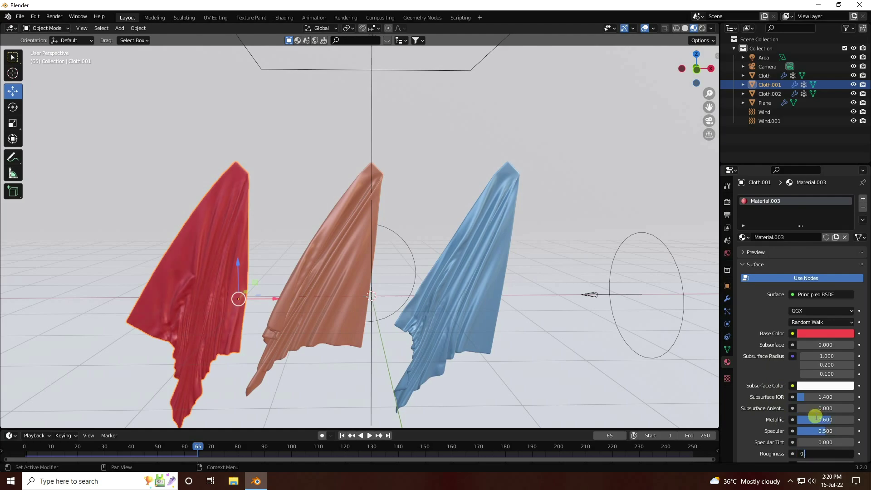
text(.4)
key(Return)
- Select the backdrop plane and search the BlenderKit materials for "floor"
scroll(375, 224, down, 2)
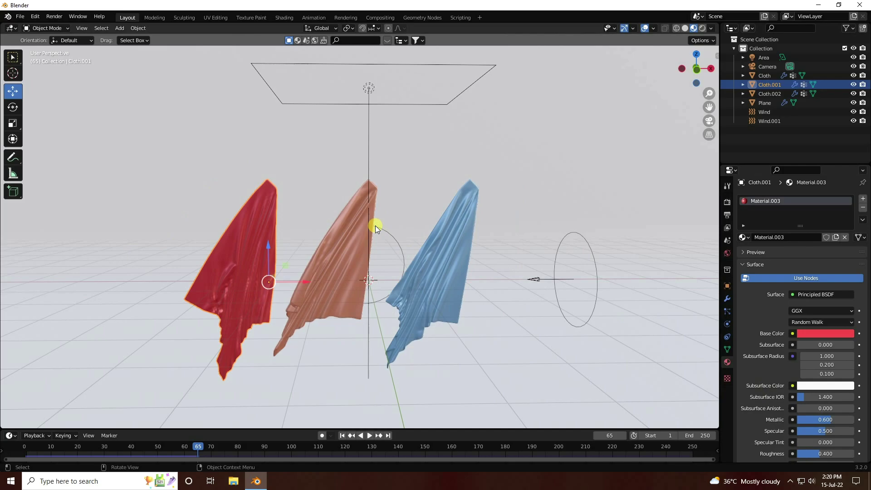
scroll(364, 301, up, 4)
mouse_move(308, 238)
middle_down()
mouse_move(350, 238)
mouse_move(322, 236)
middle_up()
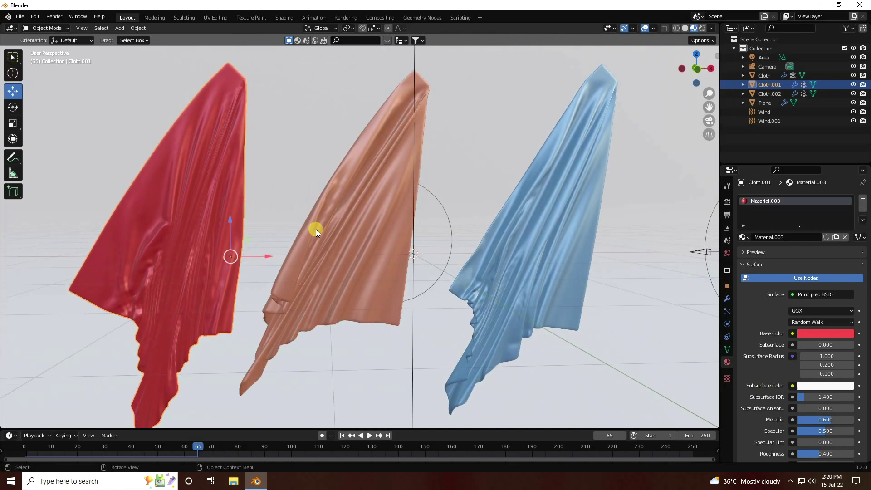
scroll(316, 230, down, 3)
scroll(315, 229, down, 3)
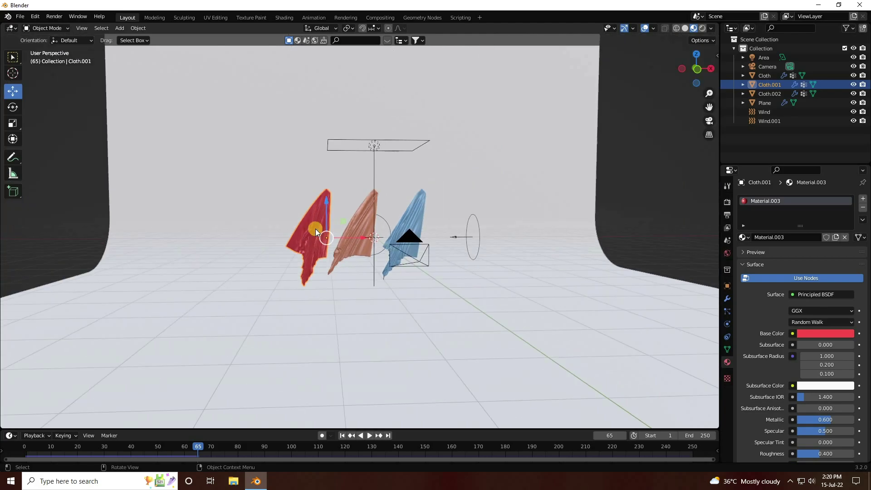
click(190, 160)
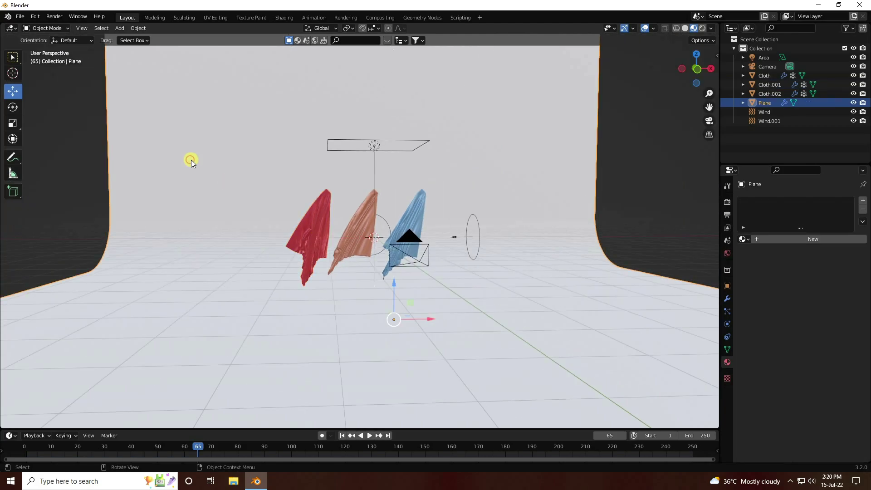
click(298, 40)
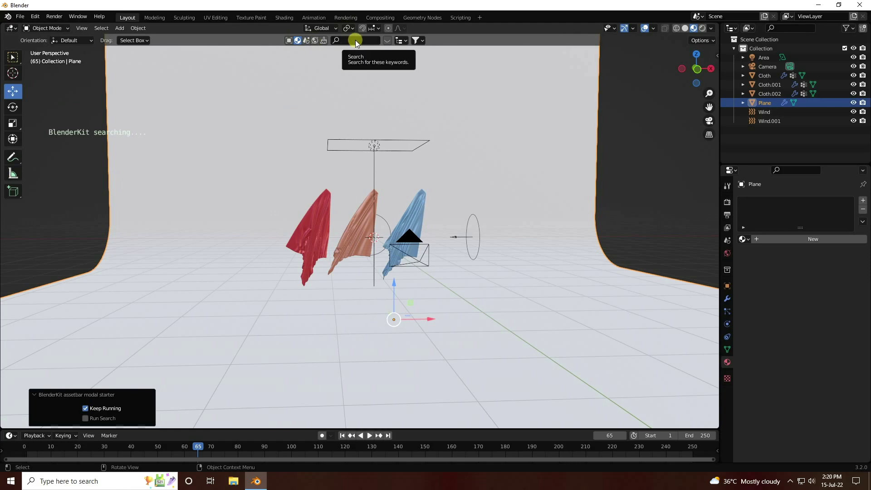
click(358, 40)
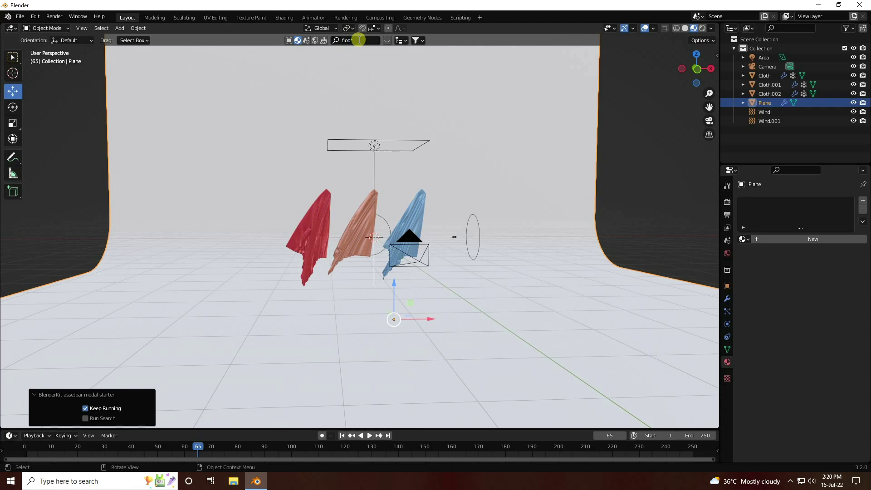
key(Return)
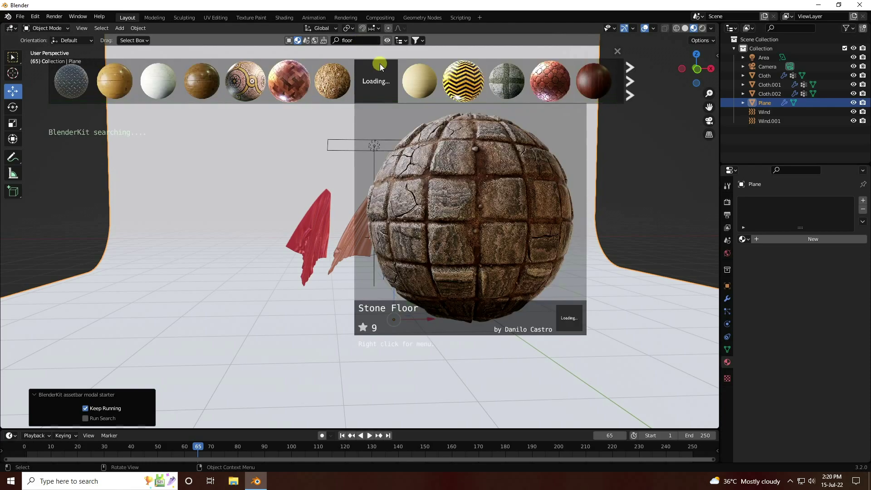
- Apply the dark red "Wooden floor" BlenderKit material to the backdrop and inspect its planks along the curved bend
mouse_move(589, 78)
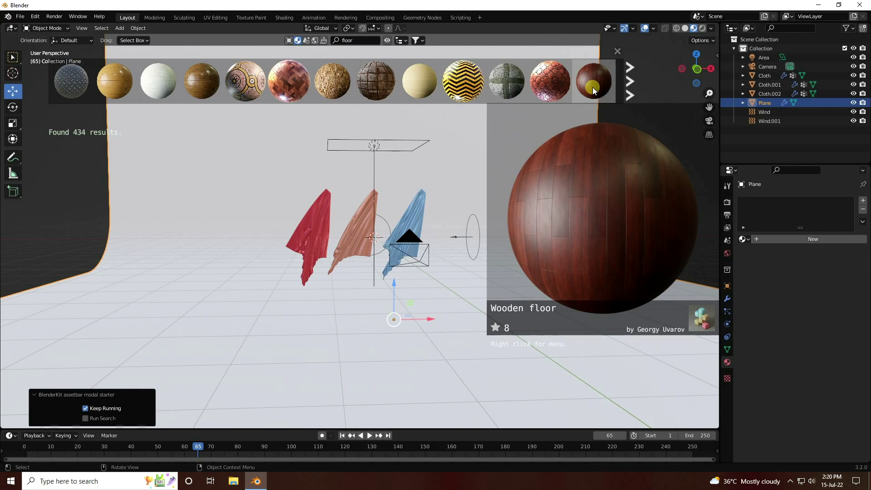
drag(591, 83, 171, 203)
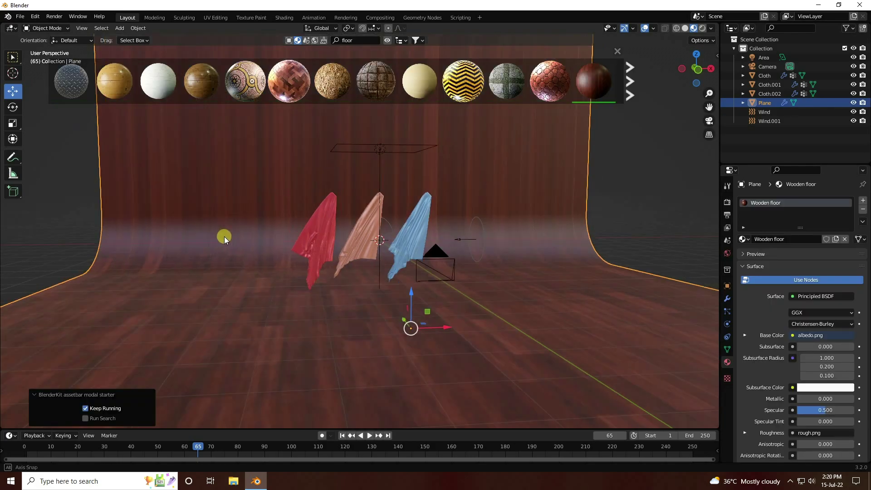
middle_drag(224, 236, 415, 298)
scroll(263, 249, up, 1)
scroll(409, 296, up, 5)
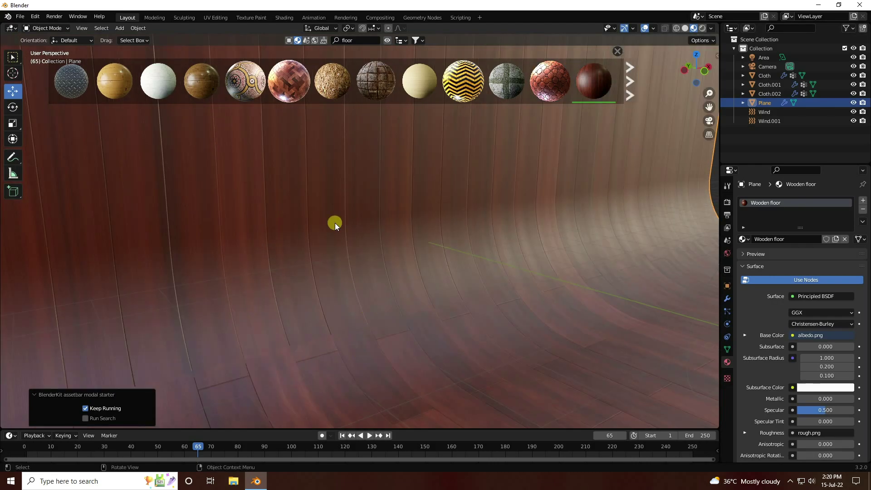
- Unwrap the whole backdrop plane in Edit Mode with Smart UV Project, using a 66° angle limit and 0 island margin
scroll(335, 222, down, 5)
click(46, 27)
click(53, 47)
scroll(282, 208, down, 1)
scroll(282, 207, down, 2)
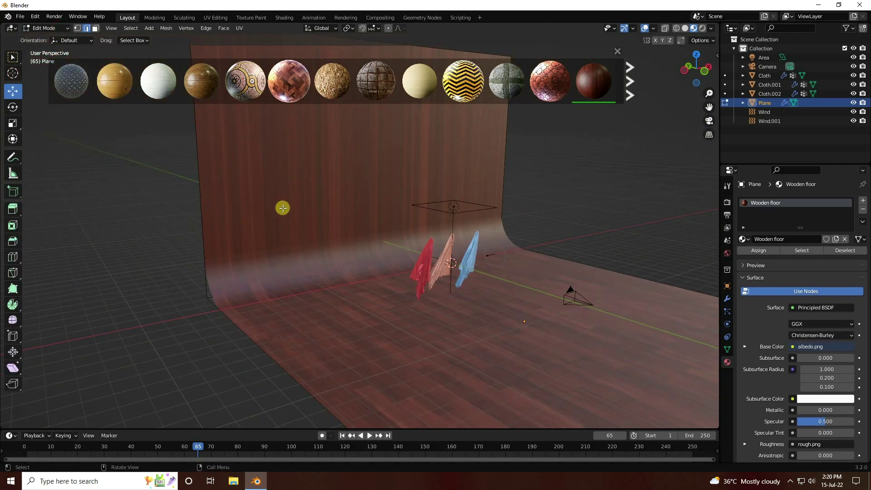
key(a)
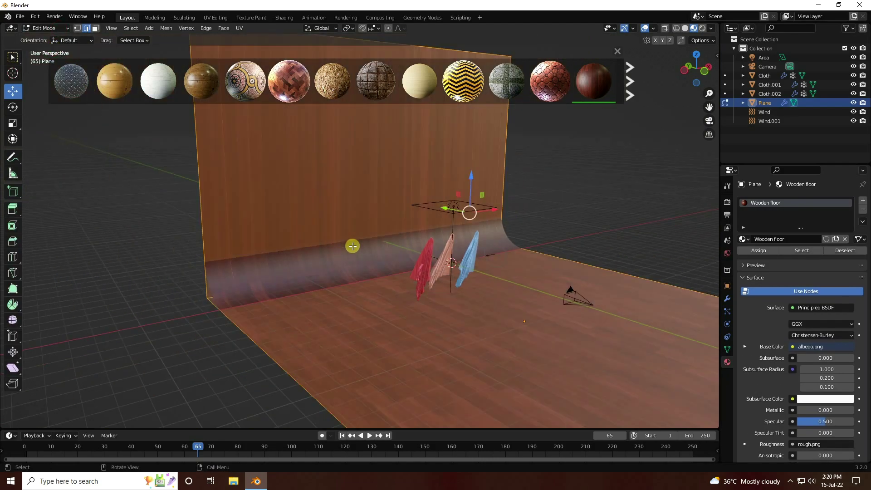
key(u)
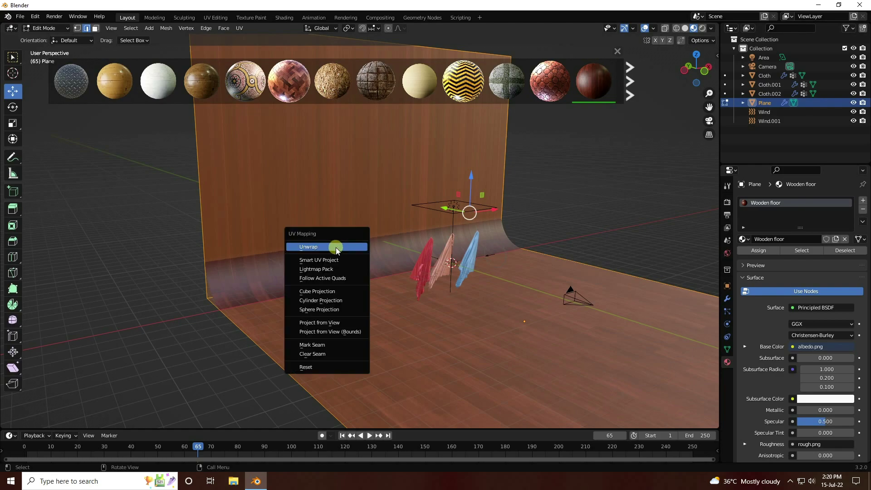
click(324, 260)
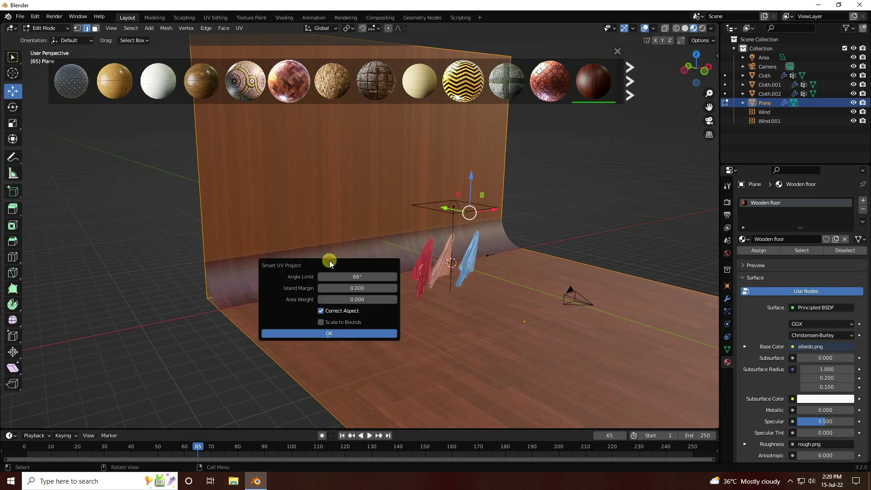
click(346, 335)
scroll(346, 334, up, 6)
middle_drag(376, 288, 352, 287)
scroll(313, 245, down, 3)
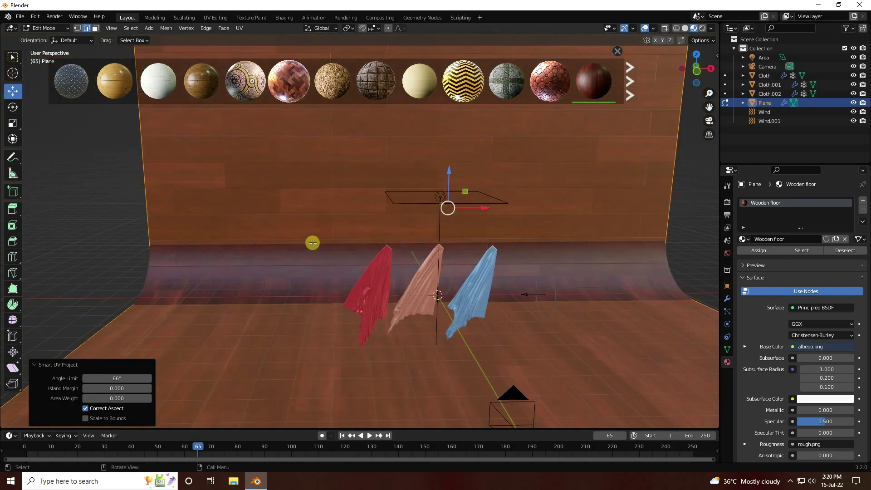
- Scale all of the backdrop's UVs up to almost four times their size in the UV Editing workspace, then return to the Layout workspace
click(214, 18)
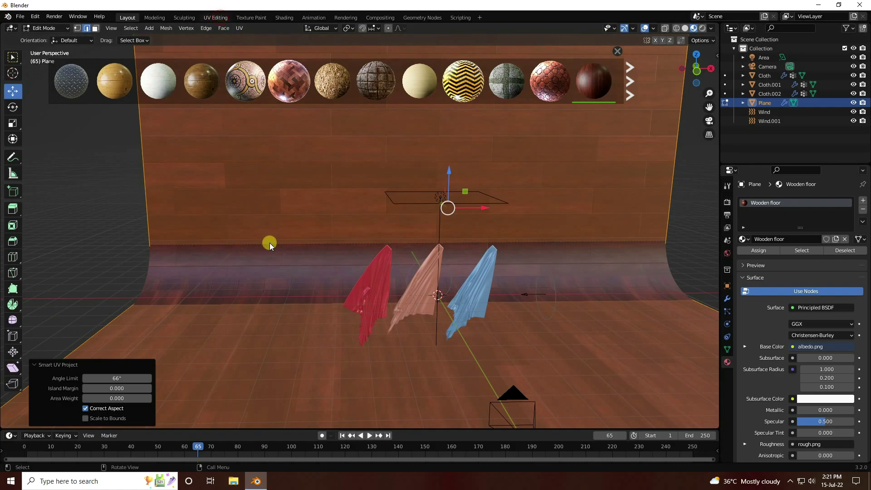
scroll(279, 274, down, 6)
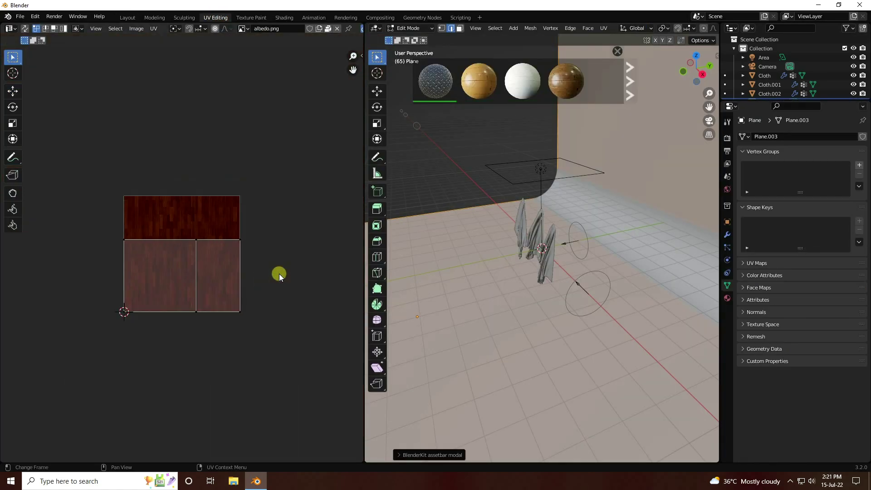
key(a)
drag(89, 163, 359, 327)
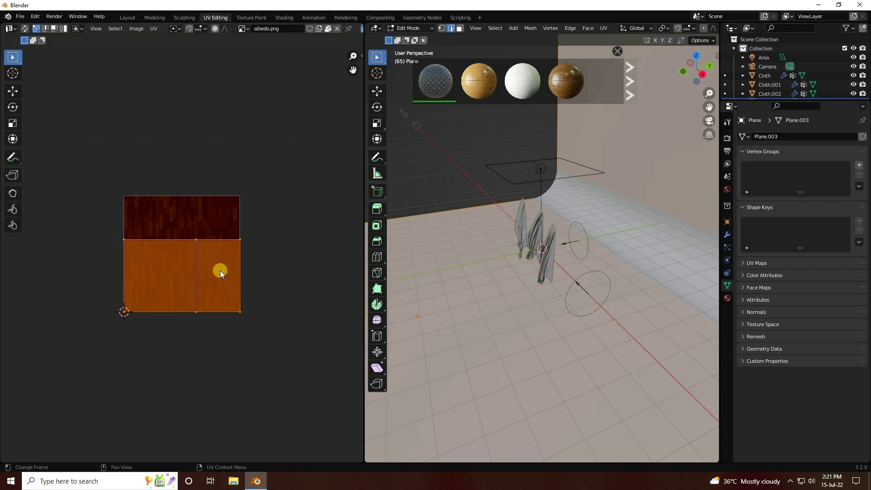
key(s)
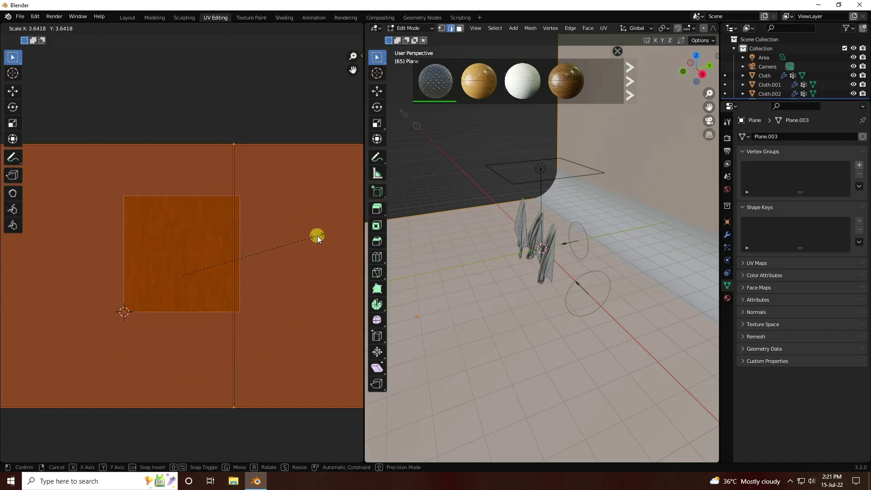
click(323, 234)
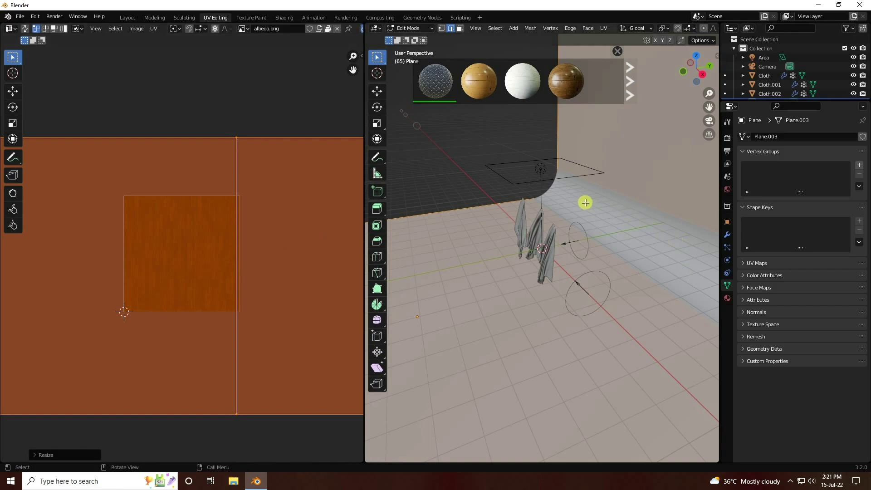
click(129, 18)
middle_drag(471, 286, 383, 259)
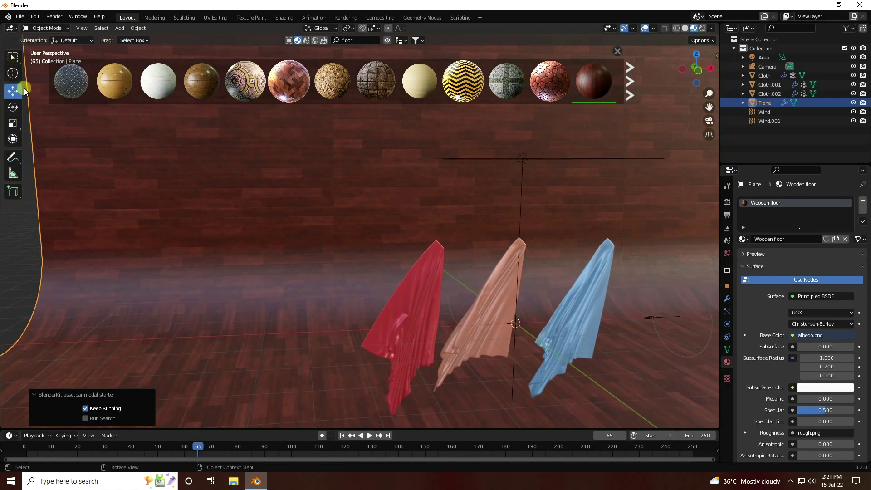
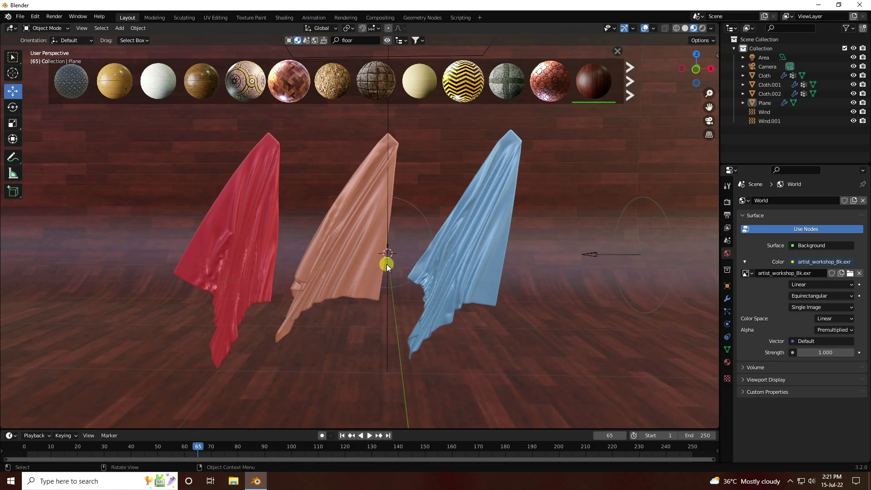
- Close the BlenderKit asset bar and add a cylinder with 128 vertices, a 0.5 m radius and a 5 m depth
click(618, 51)
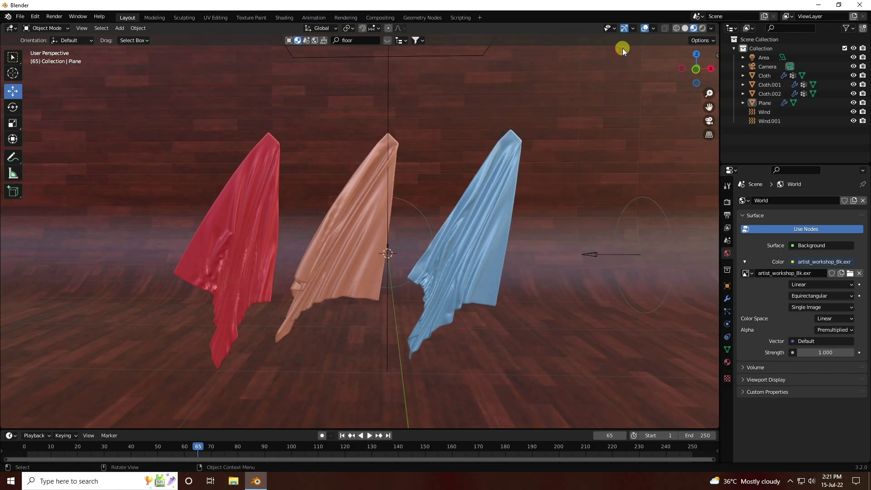
click(121, 29)
mouse_move(181, 39)
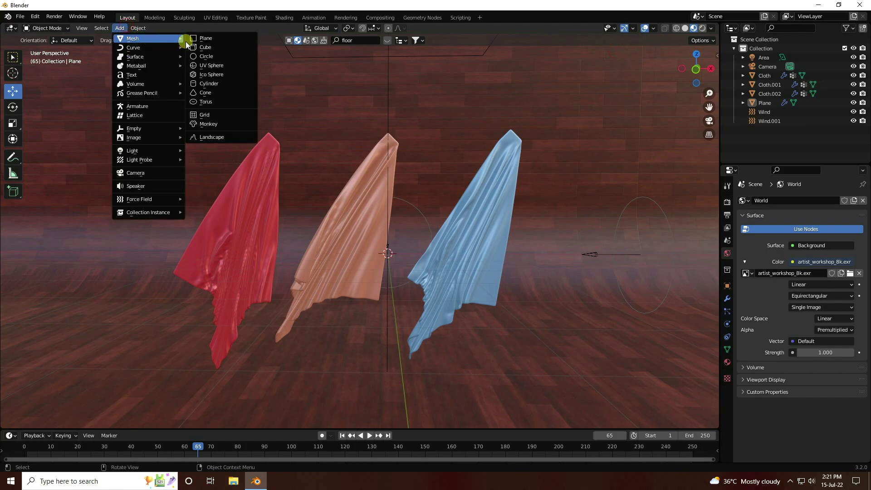
click(217, 83)
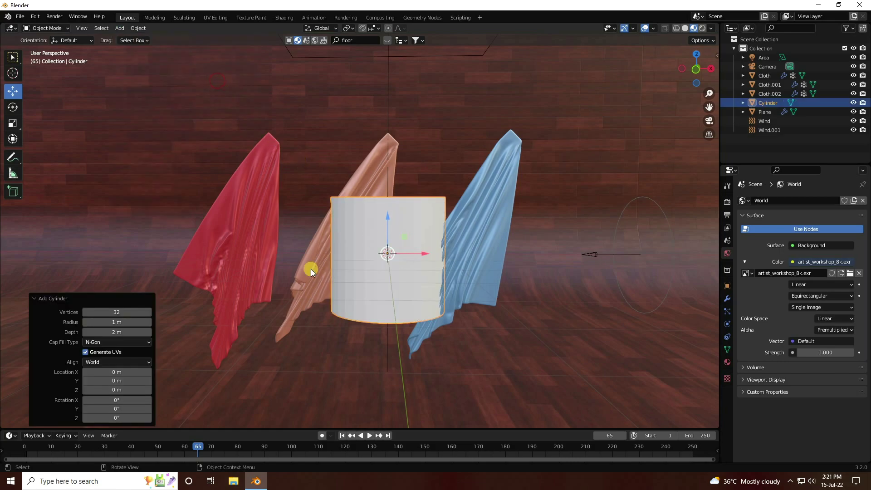
click(120, 312)
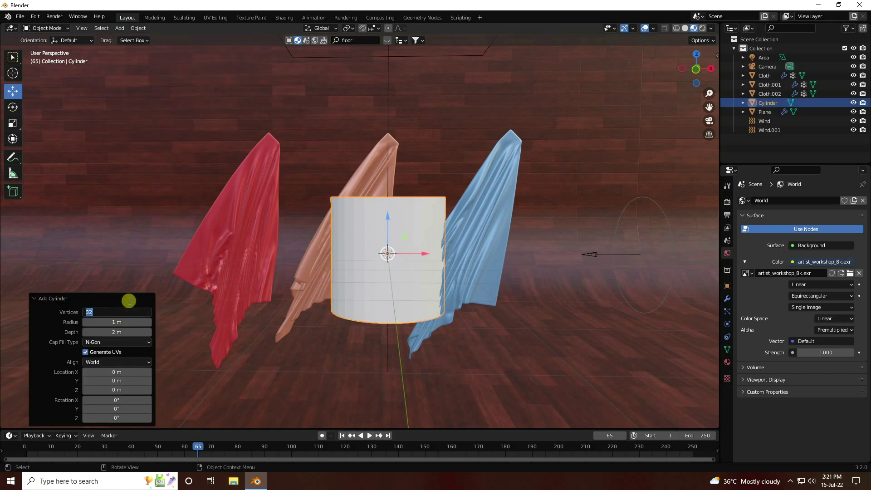
text(128)
key(Tab)
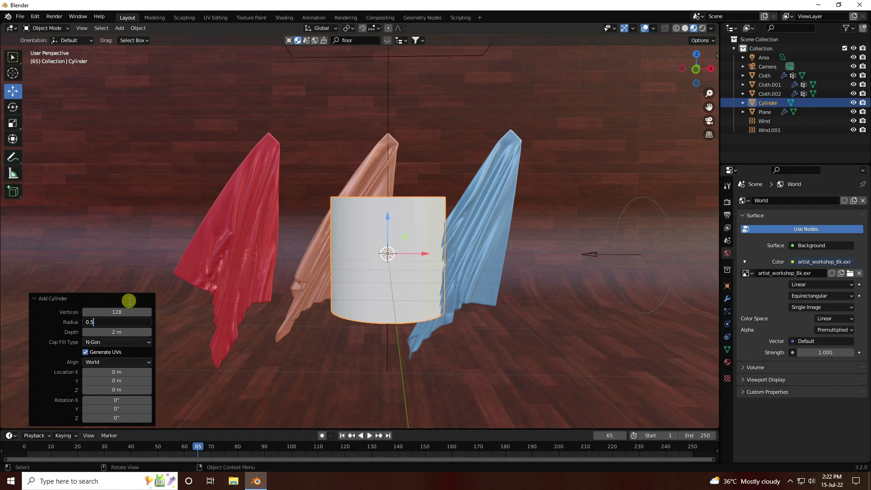
key(Tab)
text(5)
key(Return)
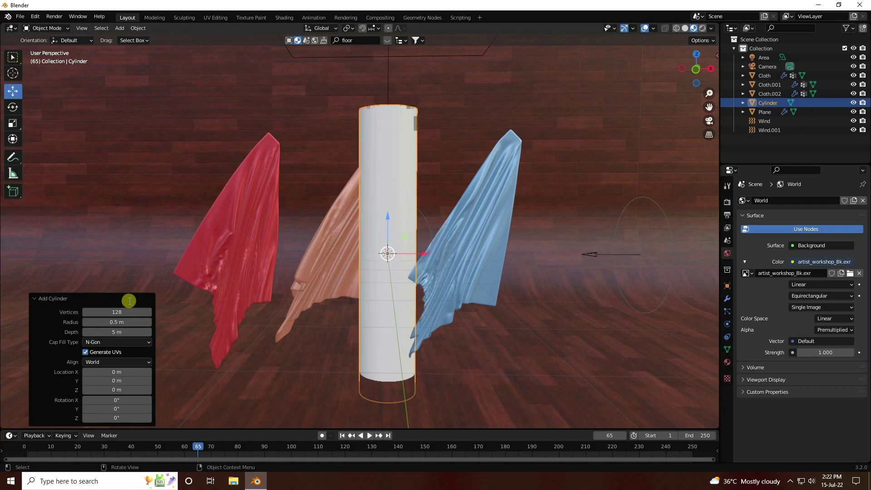
click(12, 91)
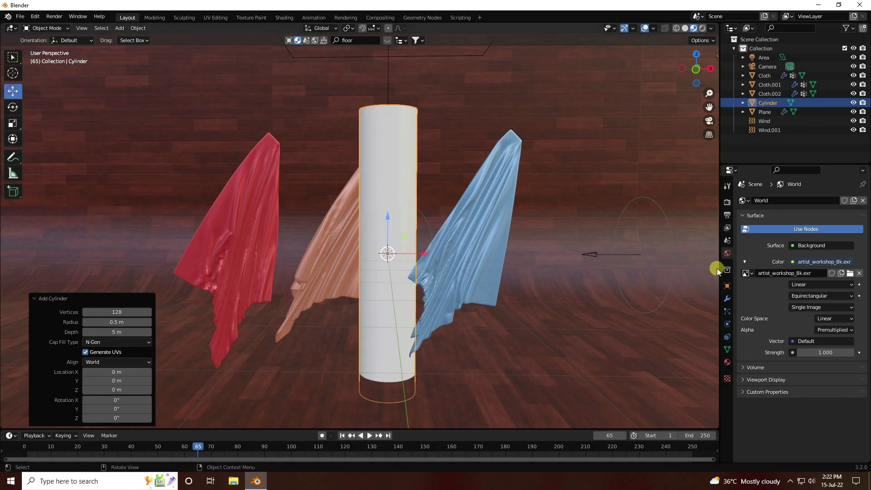
- Add a Bevel modifier to the cylinder with 29 segments to round its end edges
click(727, 299)
click(750, 202)
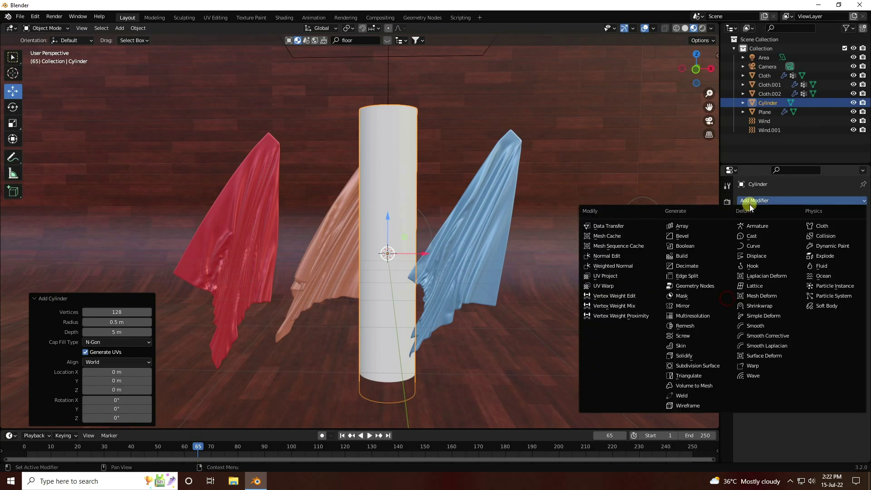
click(691, 237)
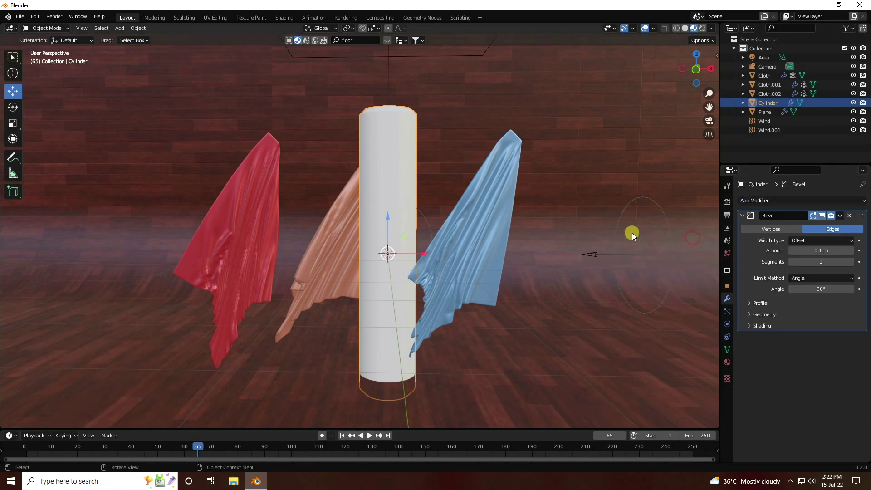
scroll(427, 129, up, 6)
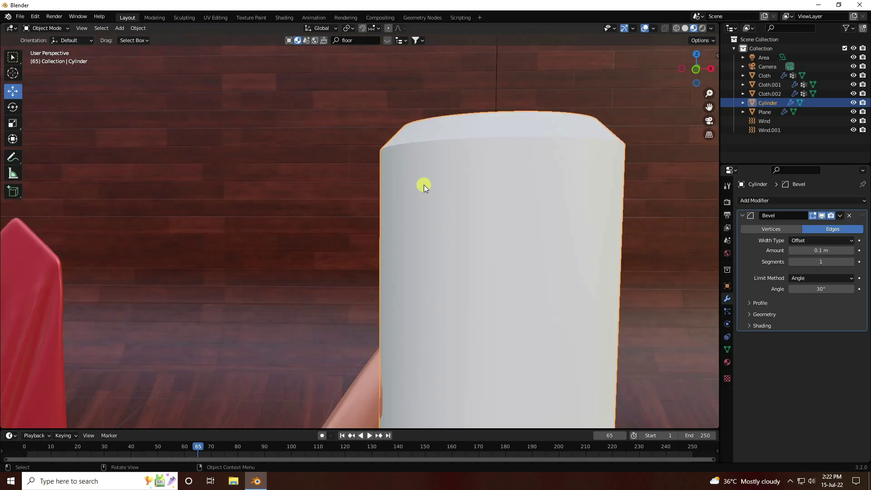
shift+middle_drag(448, 191, 467, 204)
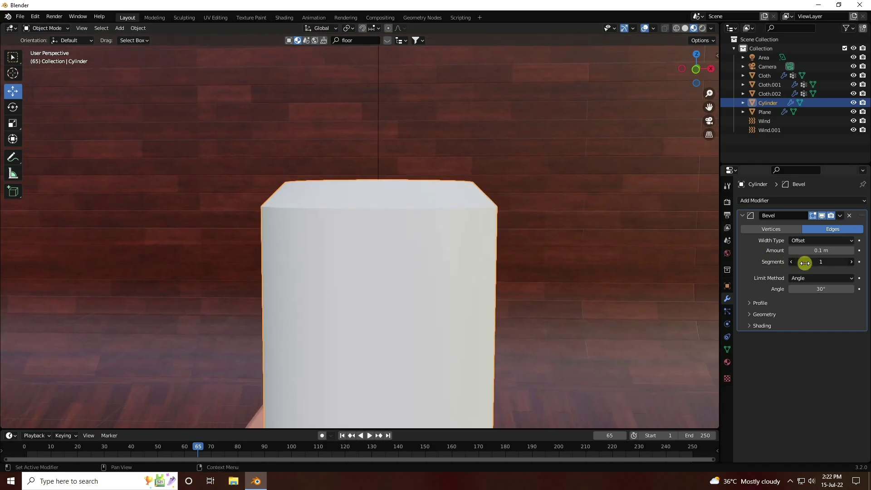
drag(805, 262, 786, 273)
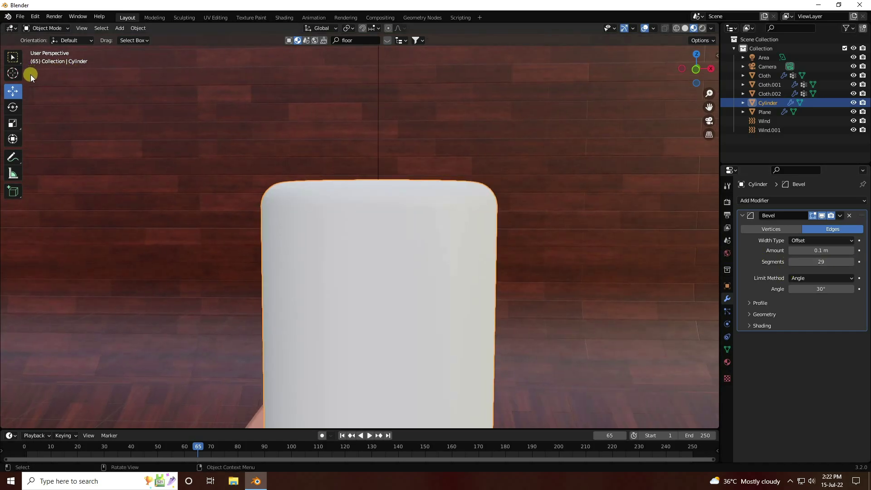
- Rotate the cylinder 90° about the global X axis so it lies horizontally
scroll(347, 161, down, 8)
scroll(371, 235, up, 3)
shift+middle_drag(373, 273, 379, 197)
click(13, 109)
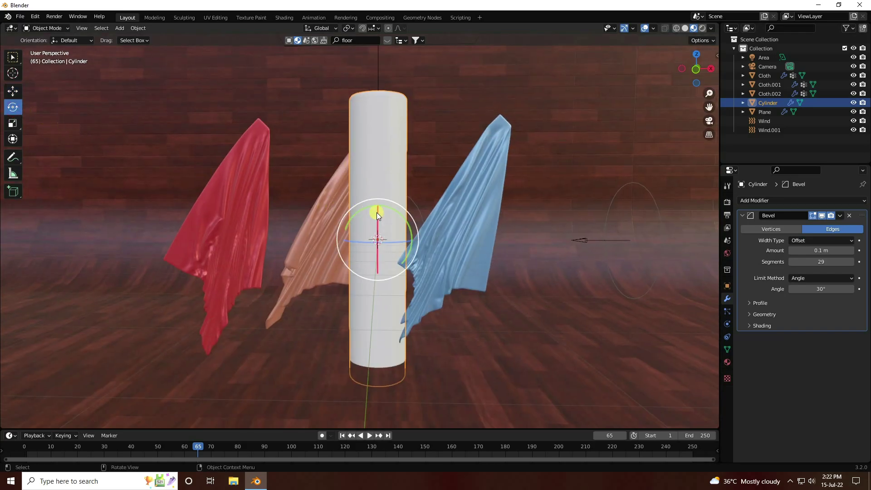
drag(376, 213, 377, 241)
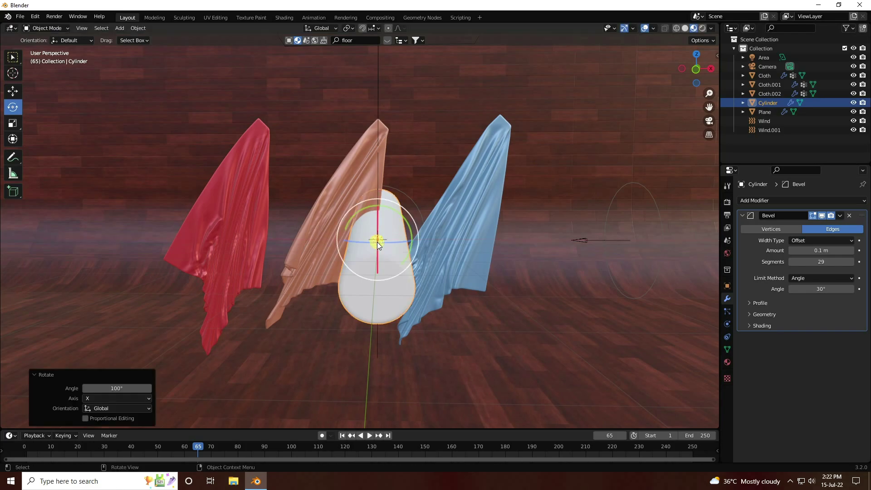
click(131, 388)
text(90)
key(Return)
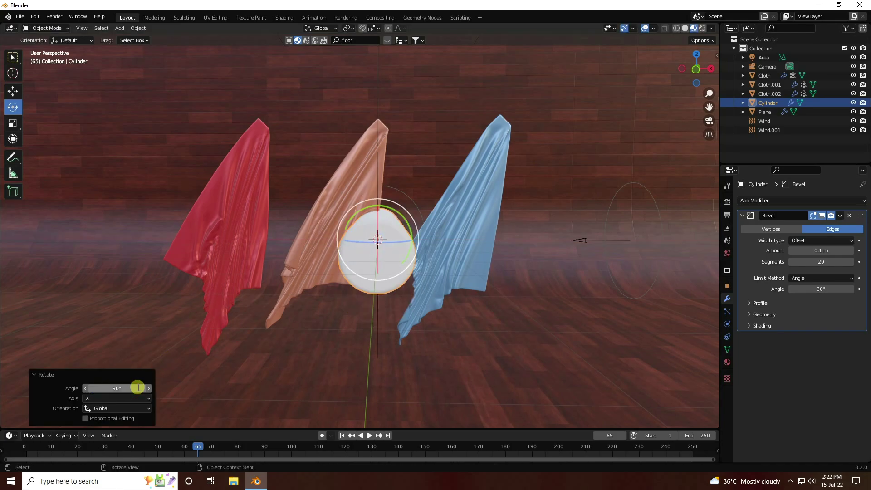
- Rotate the cylinder -45° about the global Z axis
drag(397, 241, 379, 243)
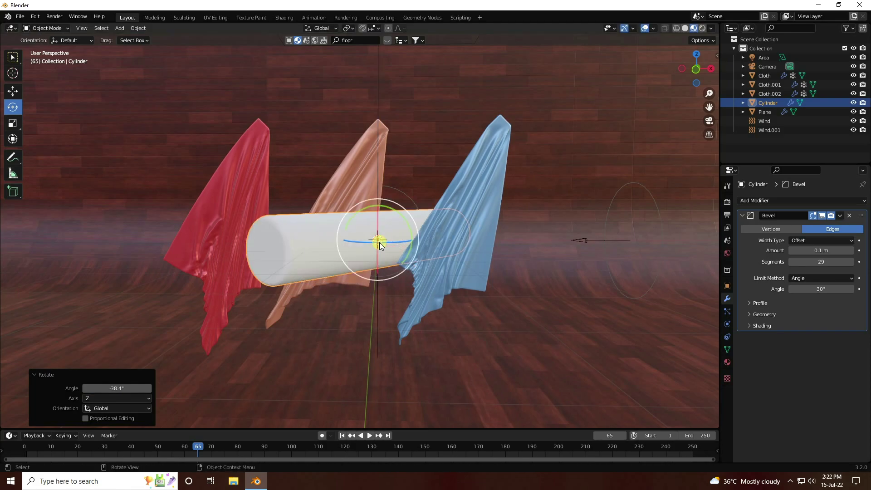
click(111, 389)
key(BackSpace)
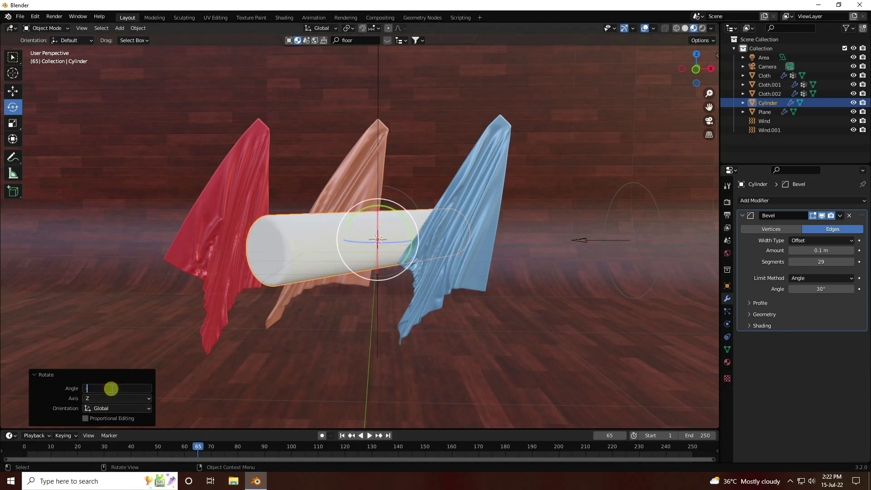
text(-5)
key(Return)
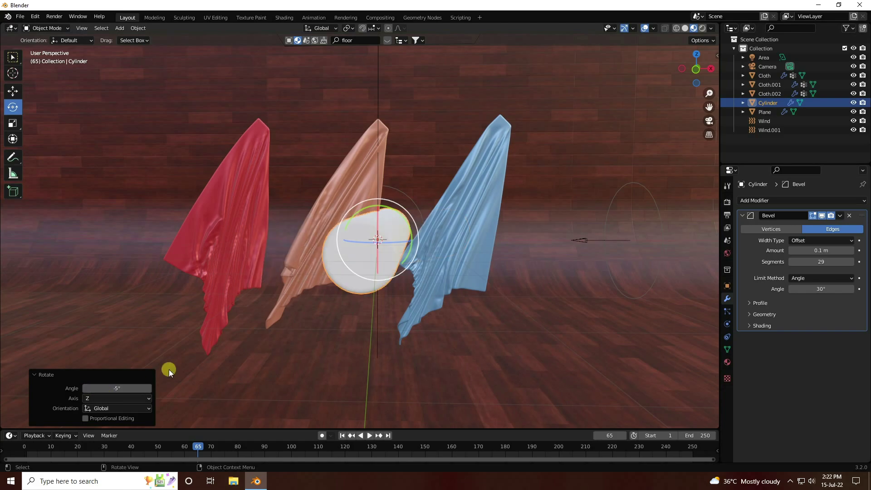
click(123, 388)
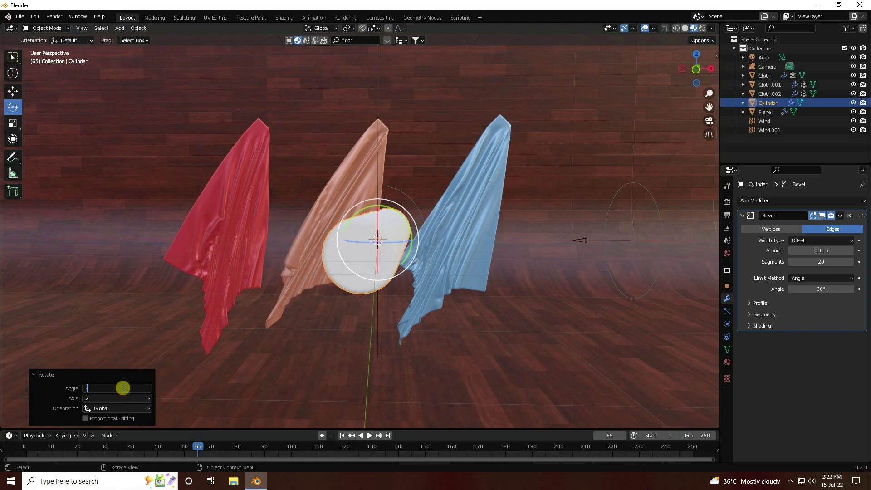
text(-45)
key(Return)
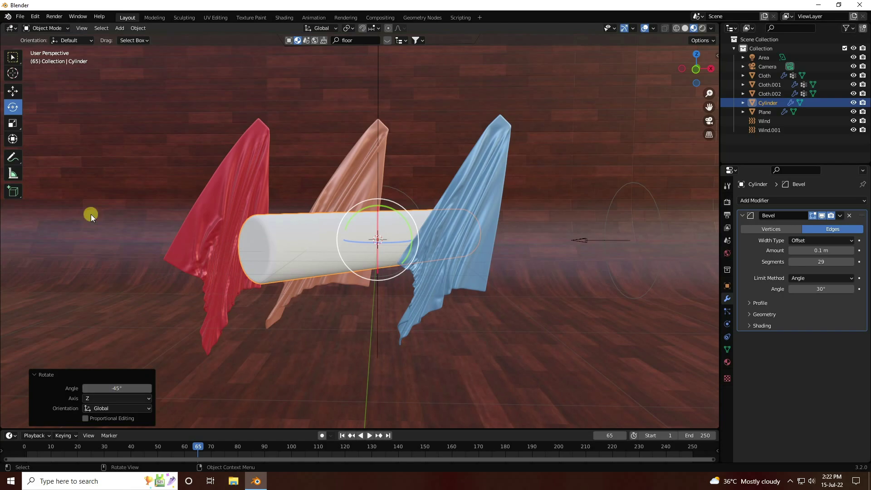
- Move the cylinder about -5.1 m along the global X axis, past the red cloth
click(12, 91)
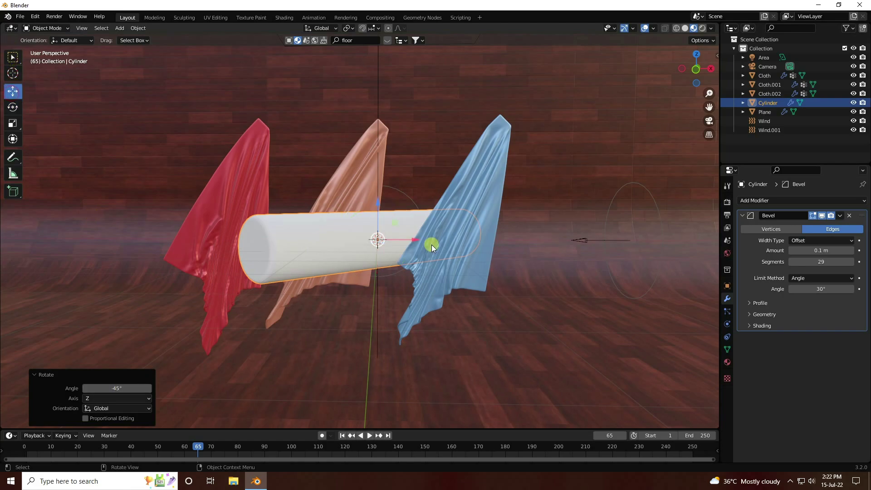
middle_drag(431, 244, 450, 300)
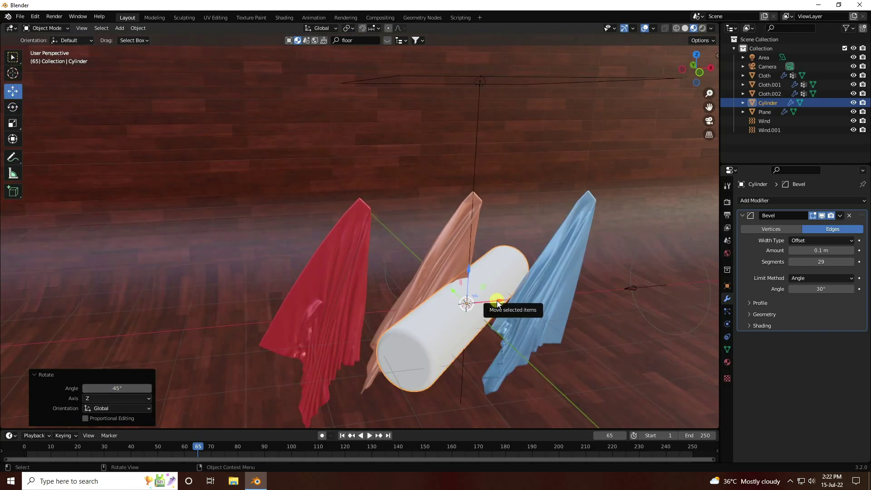
drag(497, 301, 191, 334)
middle_drag(191, 333, 114, 321)
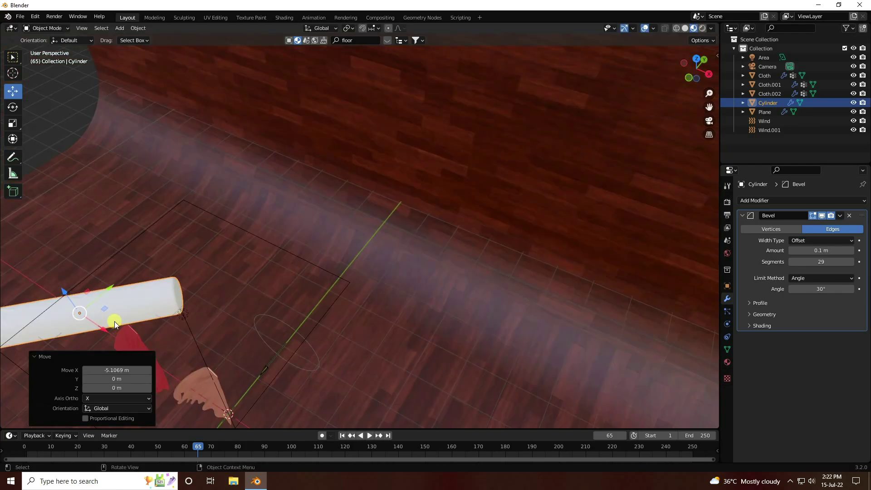
- Move the cylinder about 0.81 m along the global Y axis and check its placement through the camera
drag(102, 289, 138, 275)
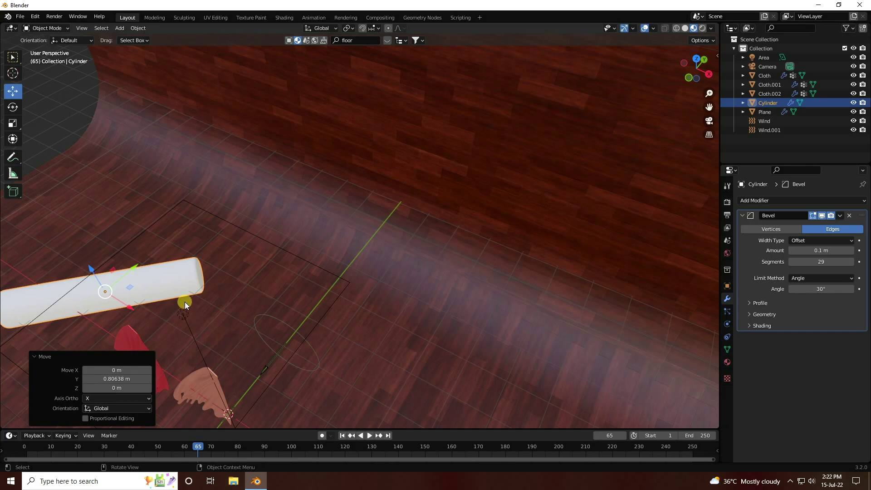
key(KP_0)
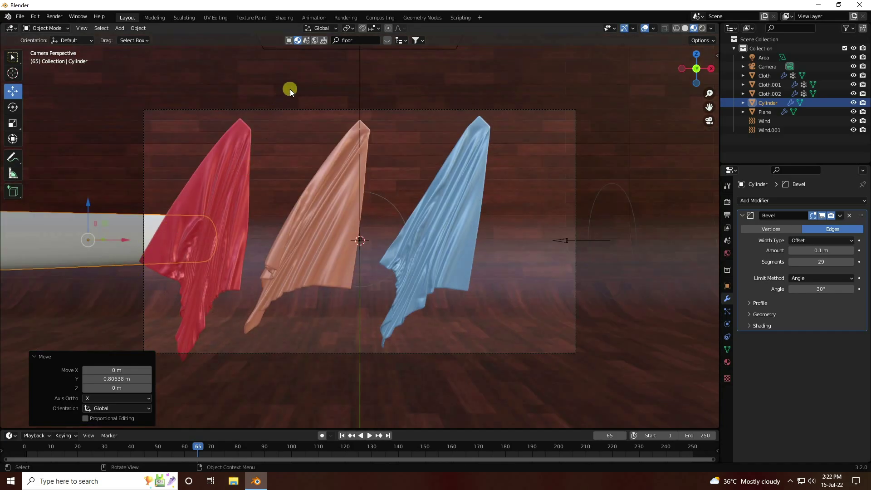
- Search the BlenderKit materials for "marbel" and apply the white marble with grey mottling to the cylinder
click(364, 41)
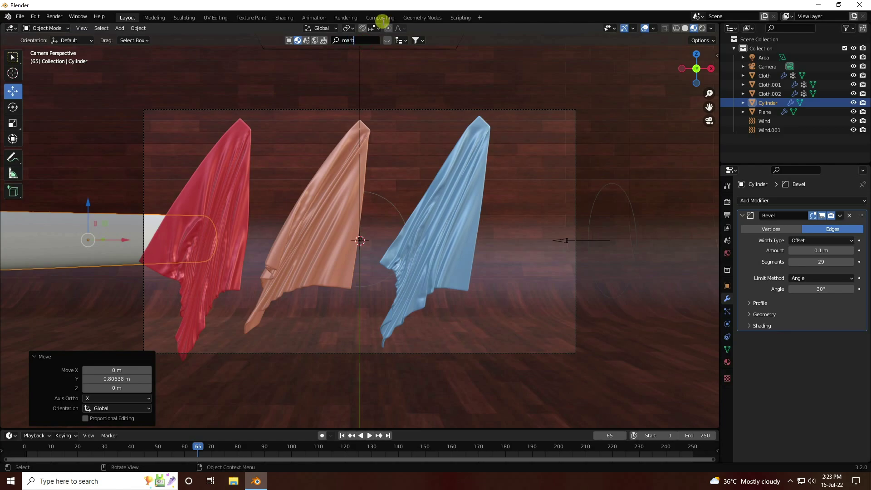
key(Return)
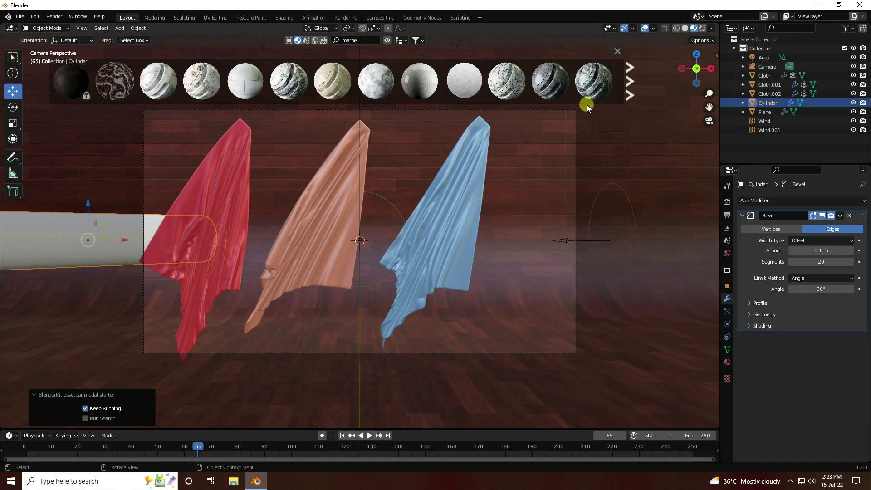
drag(390, 85, 382, 143)
middle_drag(382, 144, 400, 162)
drag(383, 143, 154, 276)
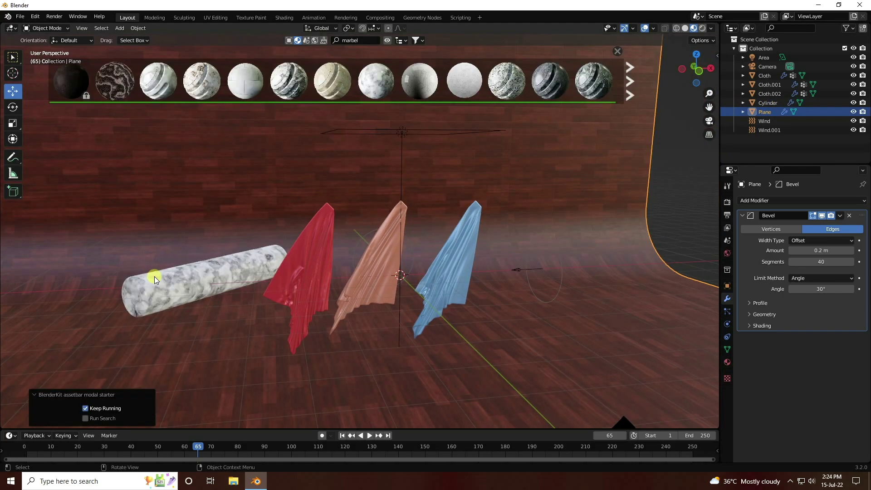
scroll(176, 289, up, 6)
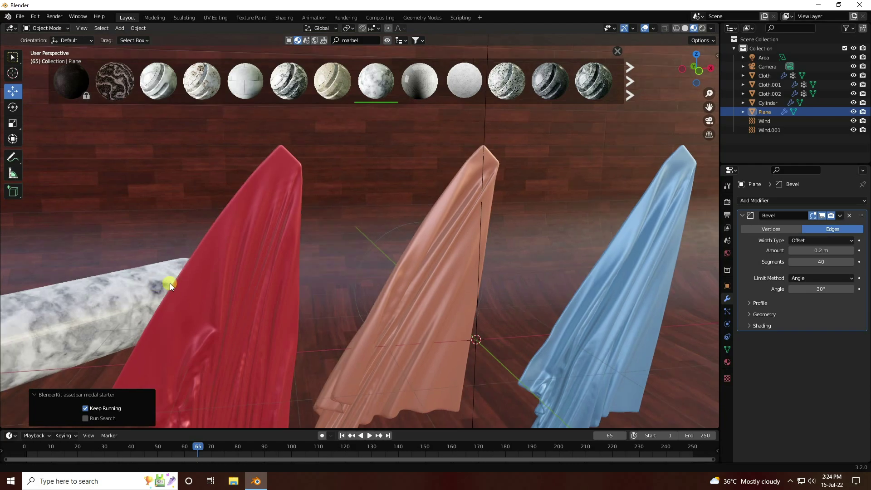
scroll(286, 244, down, 3)
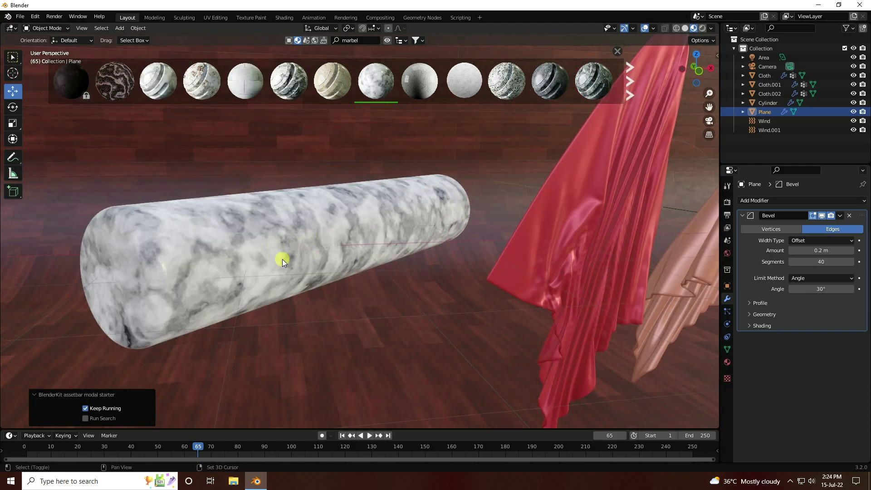
middle_drag(282, 260, 180, 248)
scroll(180, 249, down, 5)
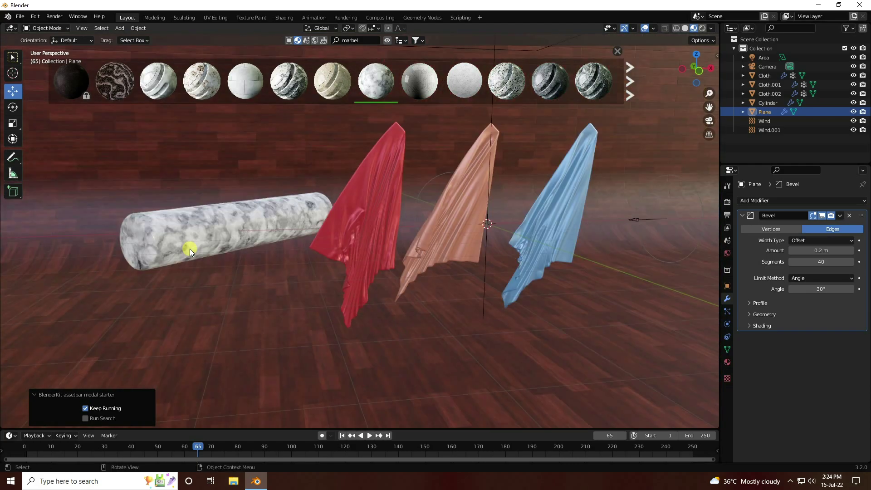
- Set the cylinder's X location to -4.5 m and keyframe it at frame 1
key(KP_0)
click(127, 230)
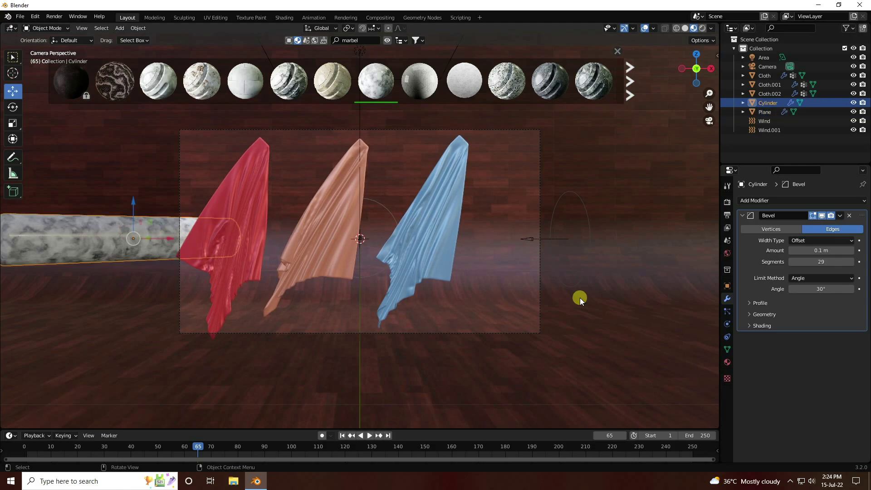
click(728, 286)
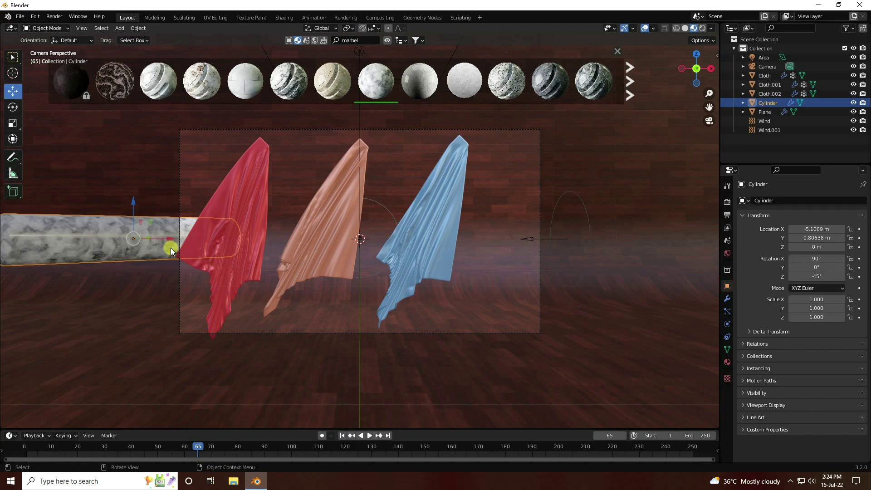
drag(168, 239, 189, 274)
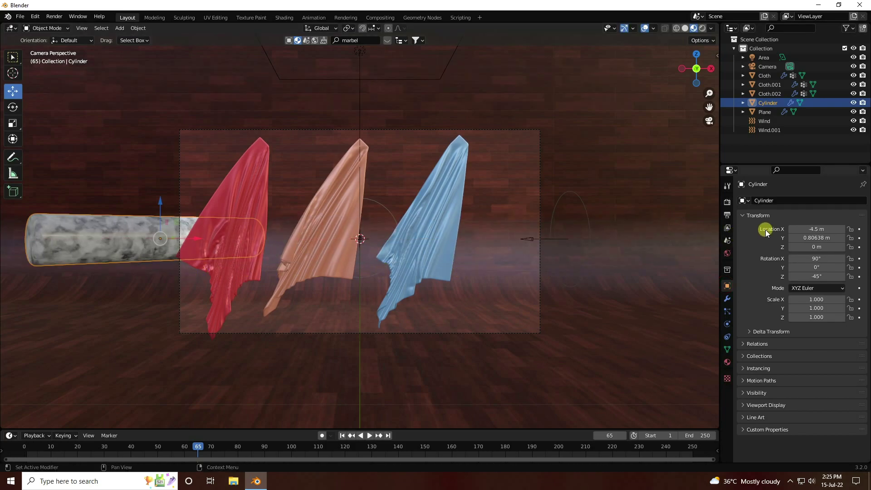
click(343, 436)
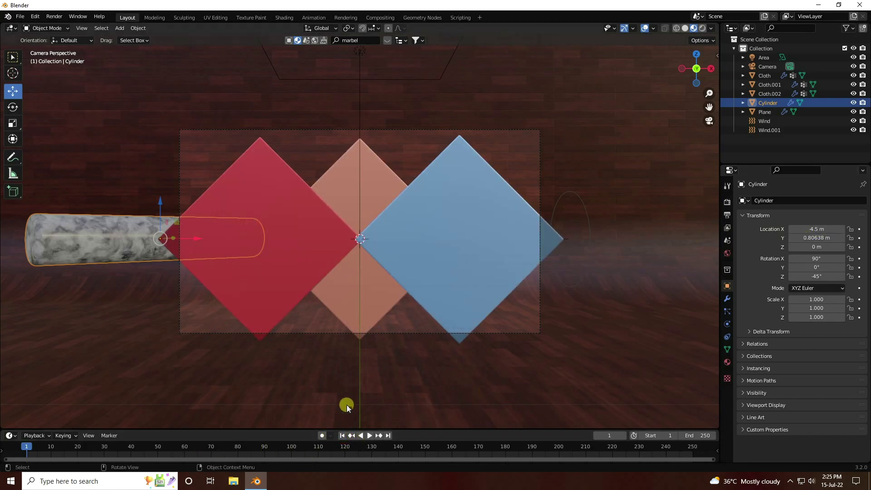
click(859, 230)
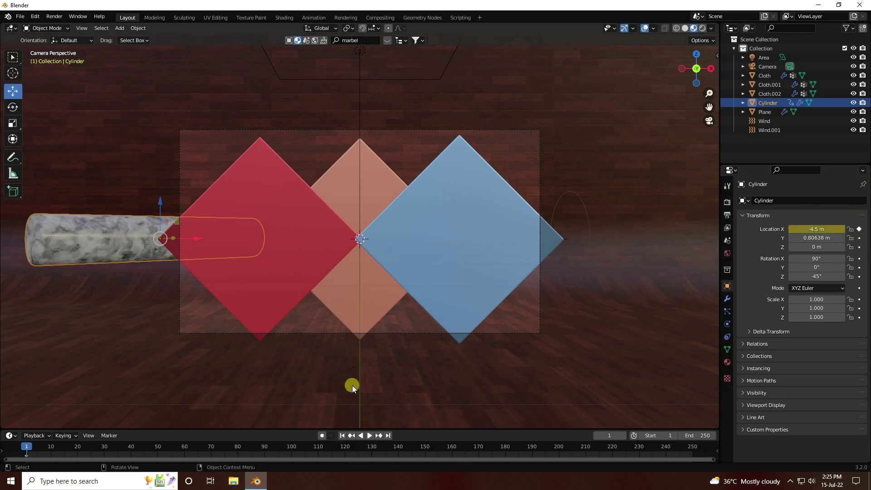
- Move the cylinder past the blue cloth at frame 250, setting its X location to 6 m, and keyframe that value
click(388, 436)
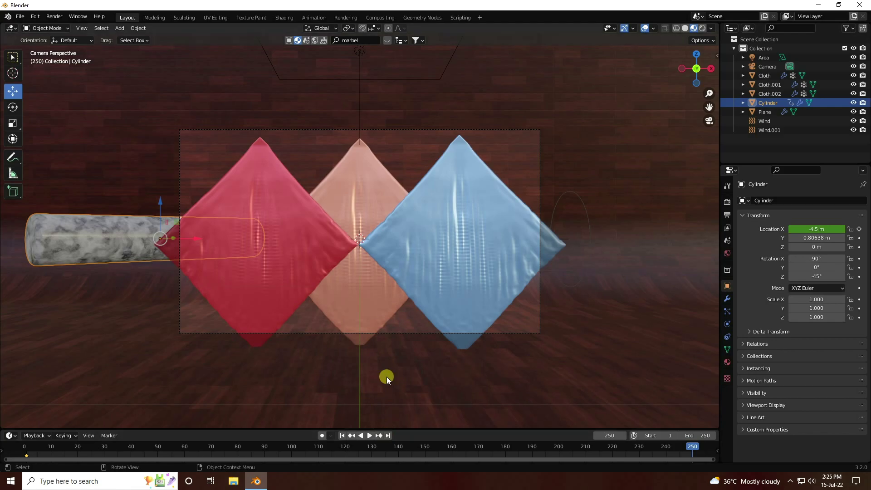
drag(193, 241, 666, 269)
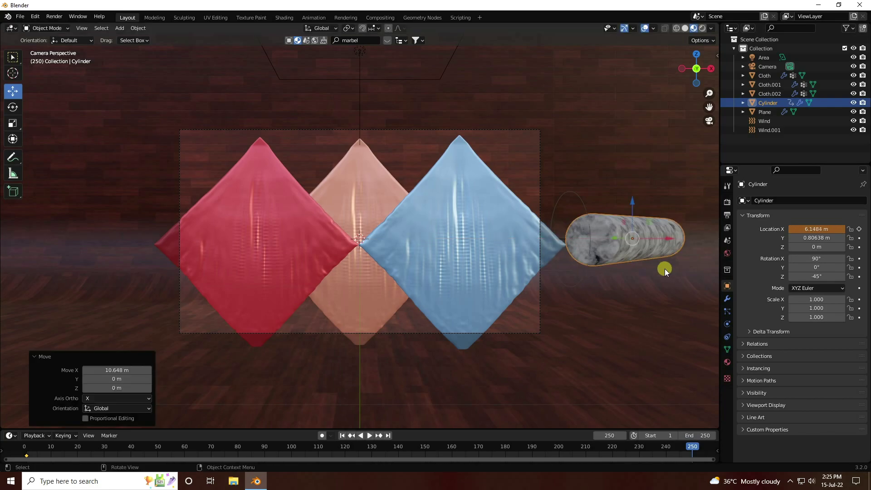
click(831, 230)
text(6)
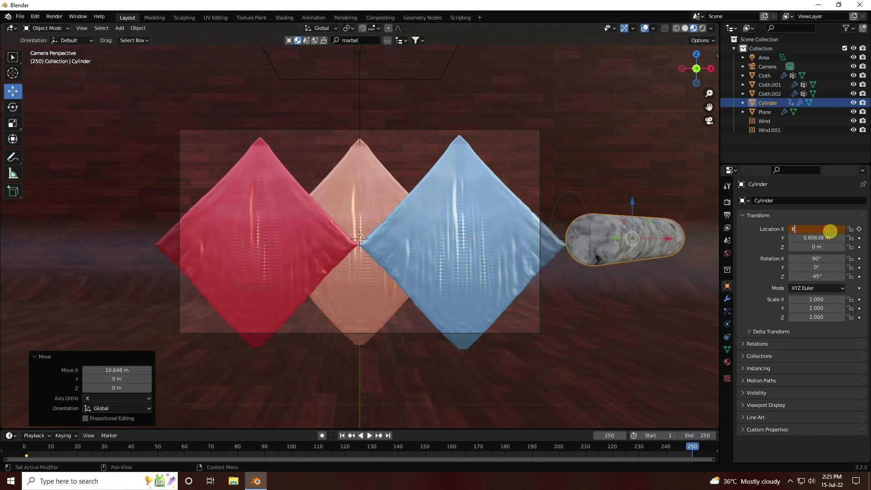
key(Return)
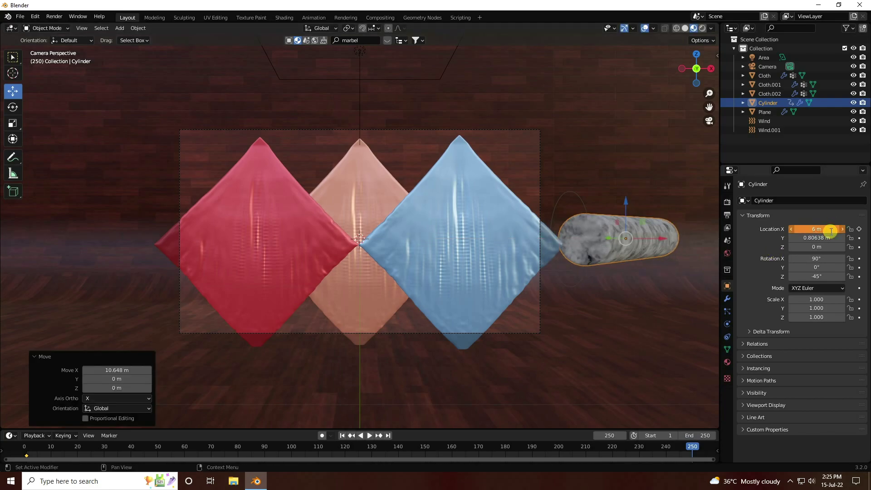
click(859, 229)
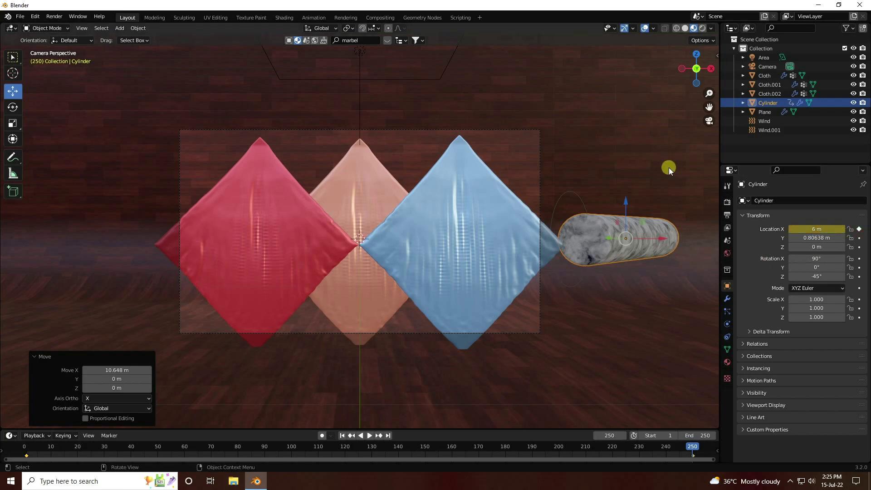
- Add Collision physics to the marble cylinder
double_click(771, 102)
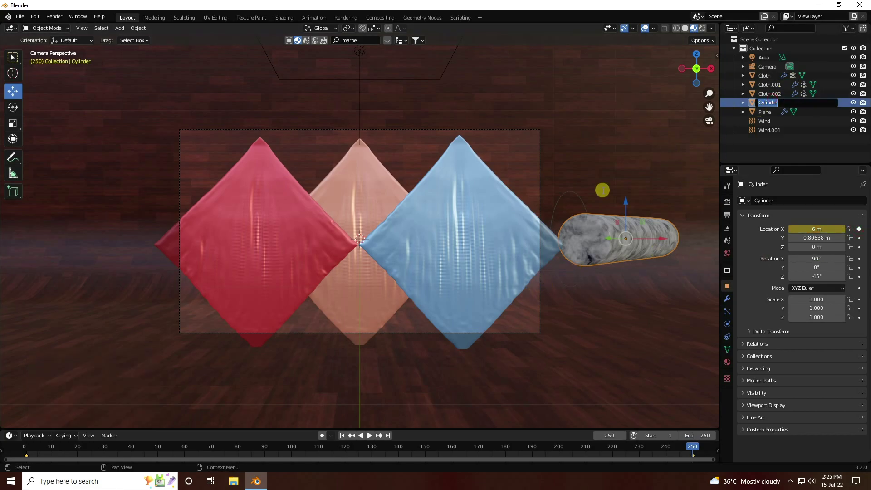
key(Return)
middle_drag(331, 162, 332, 163)
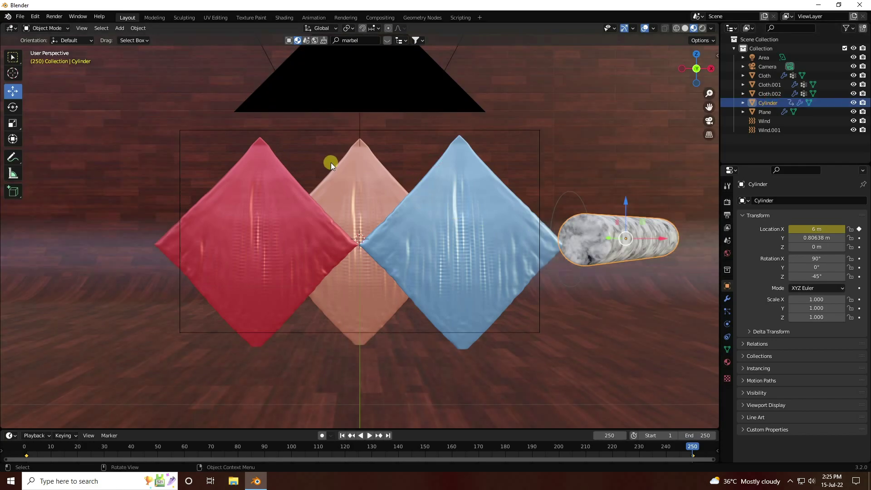
scroll(528, 200, down, 3)
middle_drag(532, 238, 512, 250)
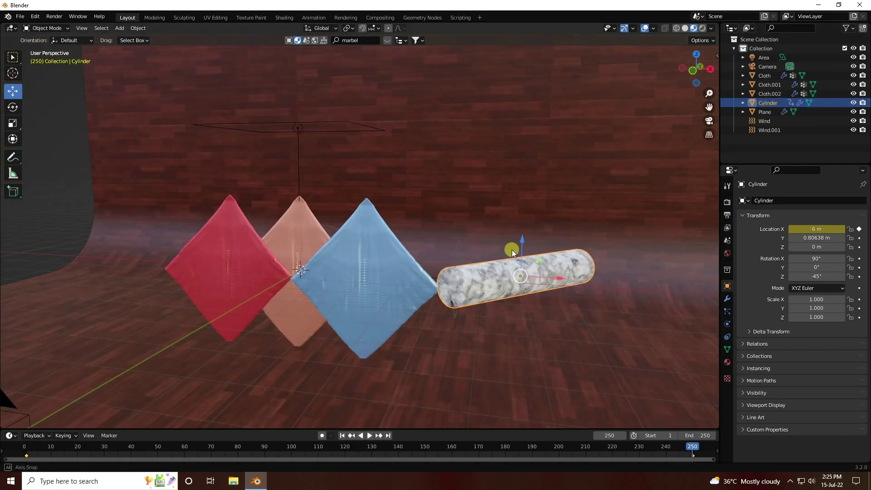
right_click(484, 278)
click(485, 277)
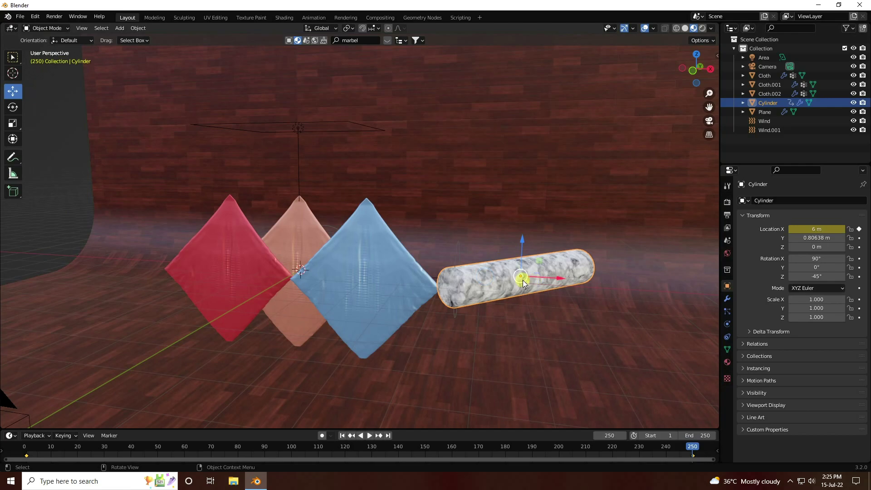
right_click(499, 280)
click(495, 280)
click(728, 324)
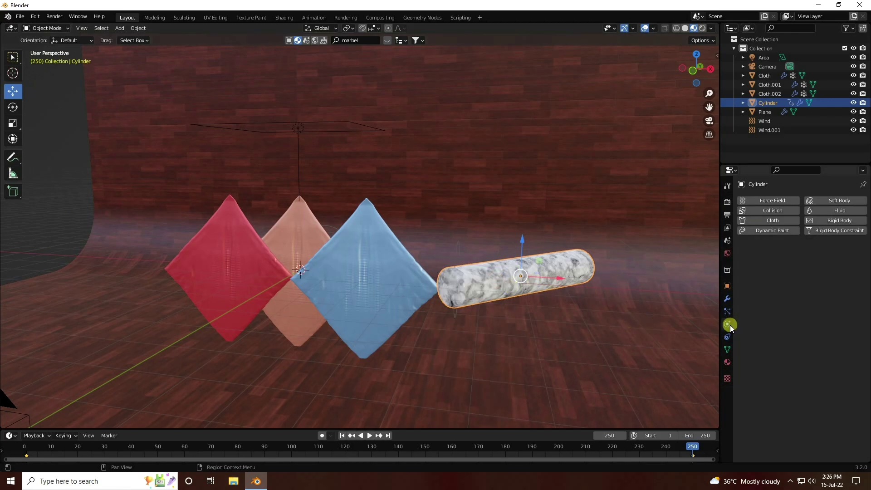
click(764, 210)
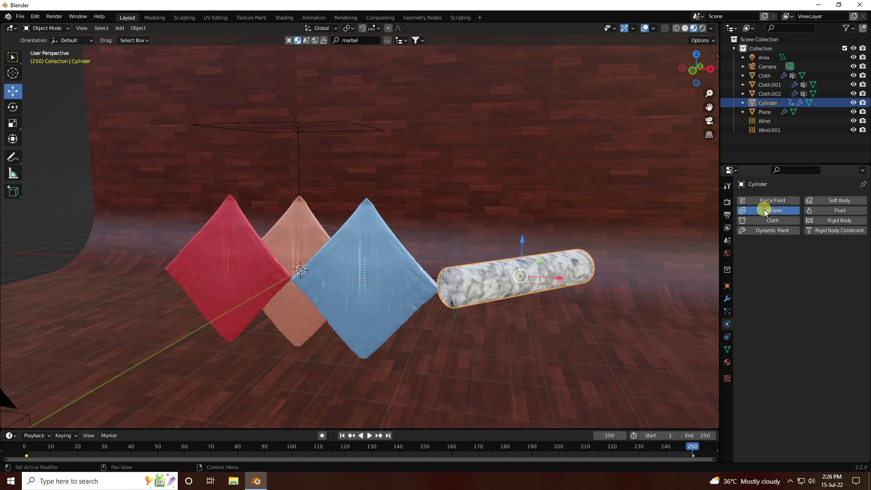
click(519, 281)
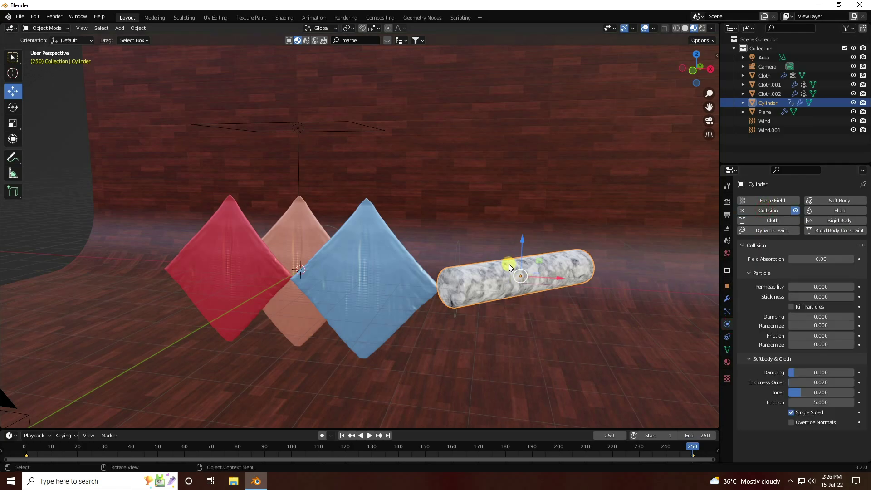
- Play the animation from frame 1 through the camera to check the cylinder's motion against the cloths, pausing at frame 17
key(KP_0)
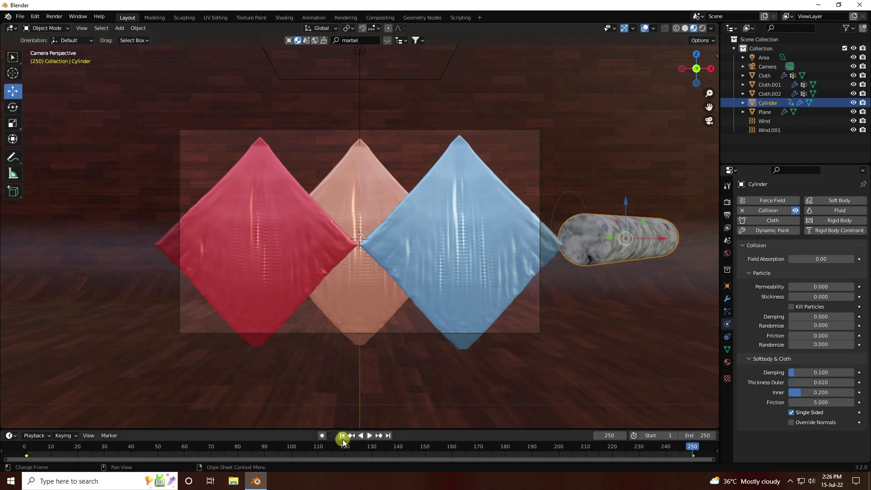
click(342, 435)
click(369, 436)
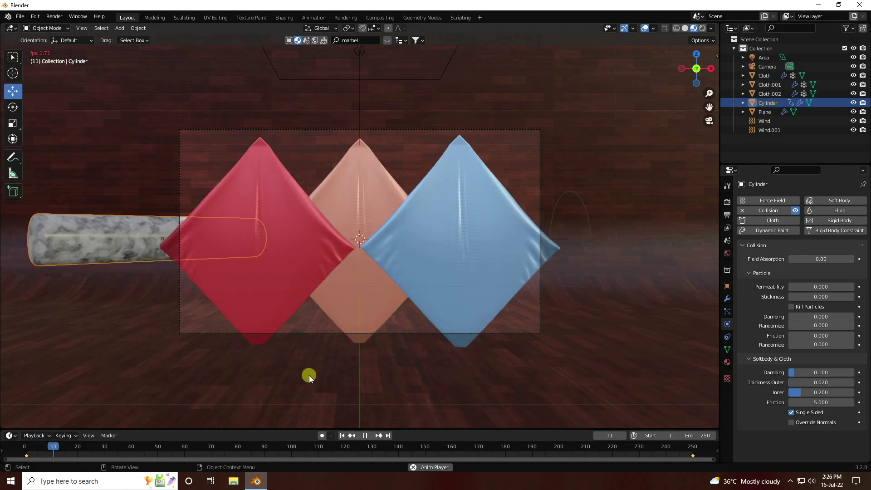
click(366, 434)
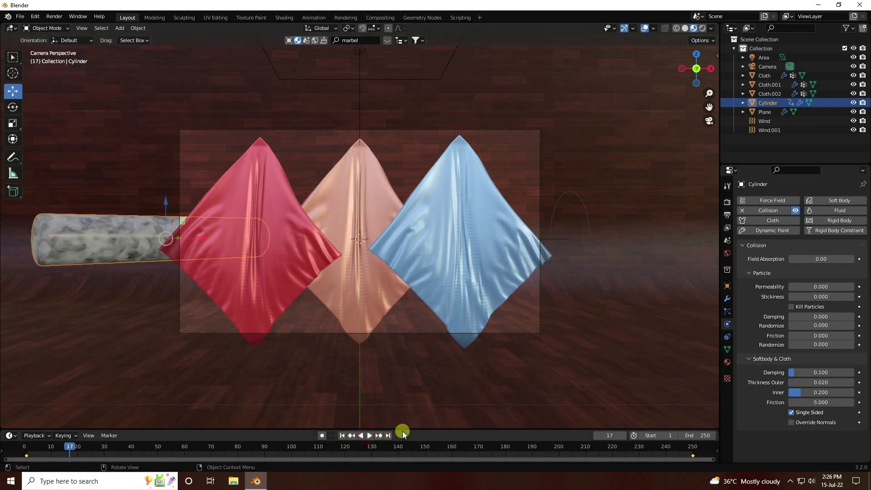
- Set the interpolation of the cylinder's keyframes at frames 1 and 250 to Linear
drag(403, 429, 418, 368)
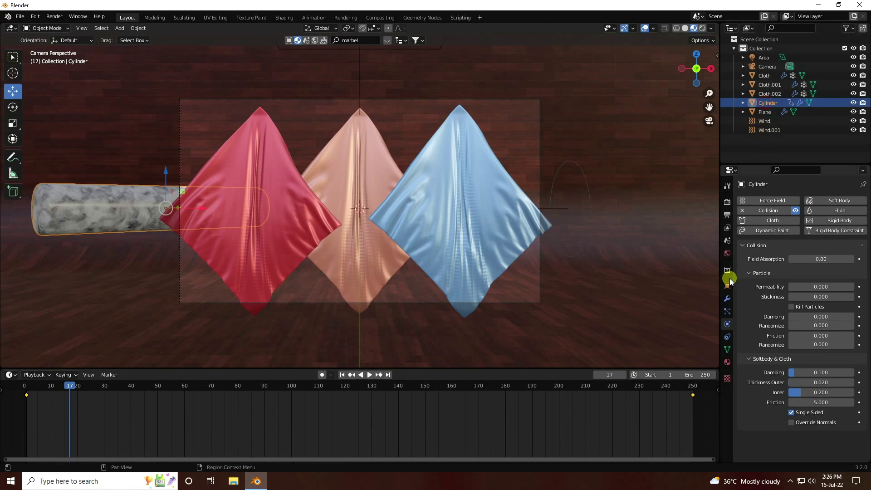
drag(699, 422, 20, 377)
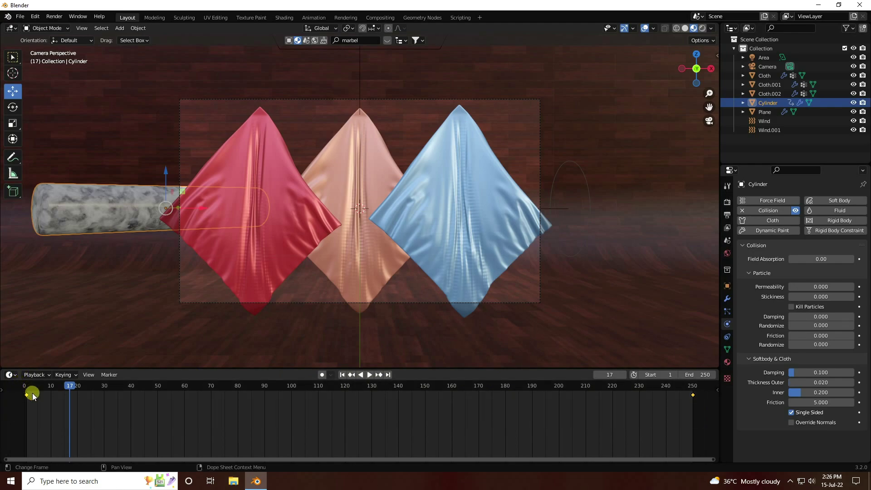
key(t)
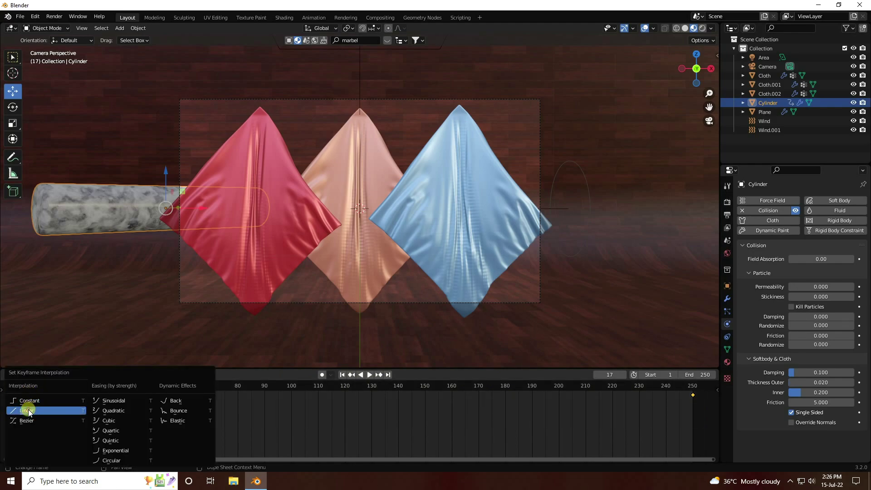
click(28, 409)
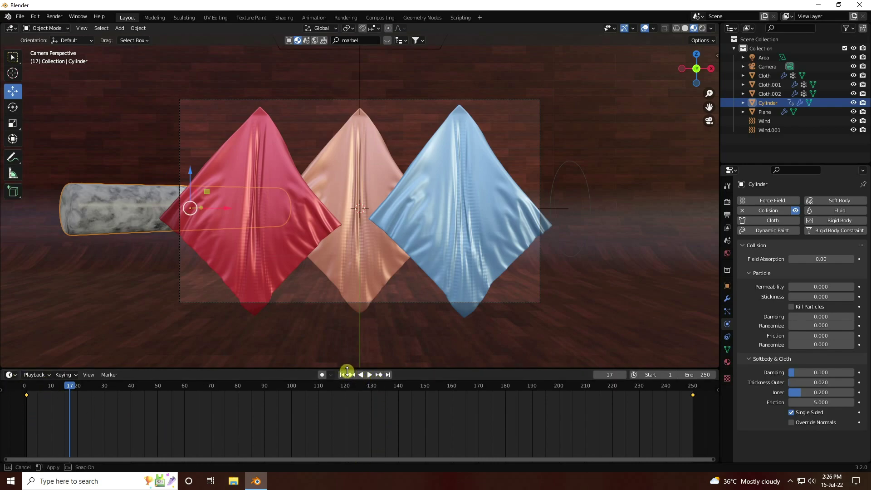
drag(348, 369, 347, 429)
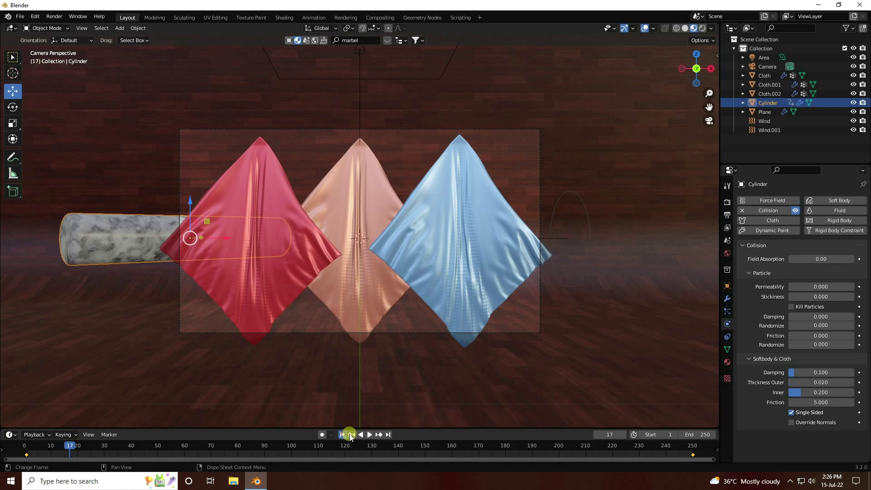
- Return to frame 1 and bake the simulation cache of the middle peach cloth
click(343, 435)
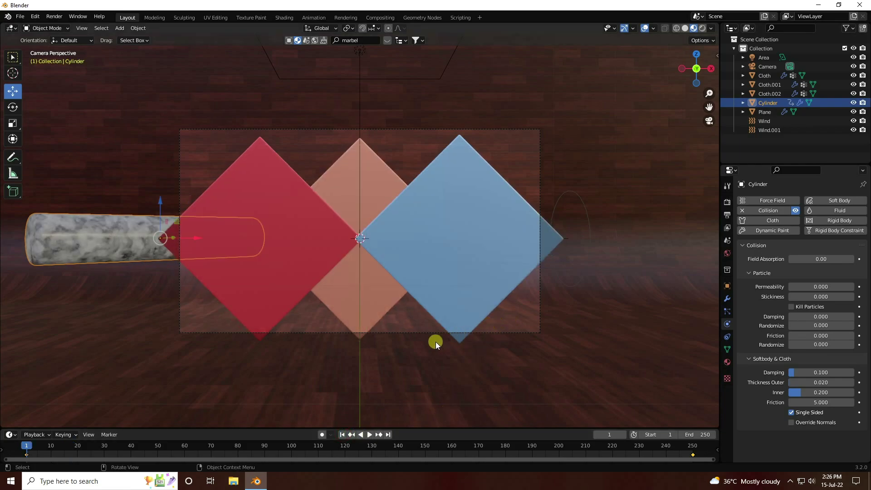
click(764, 78)
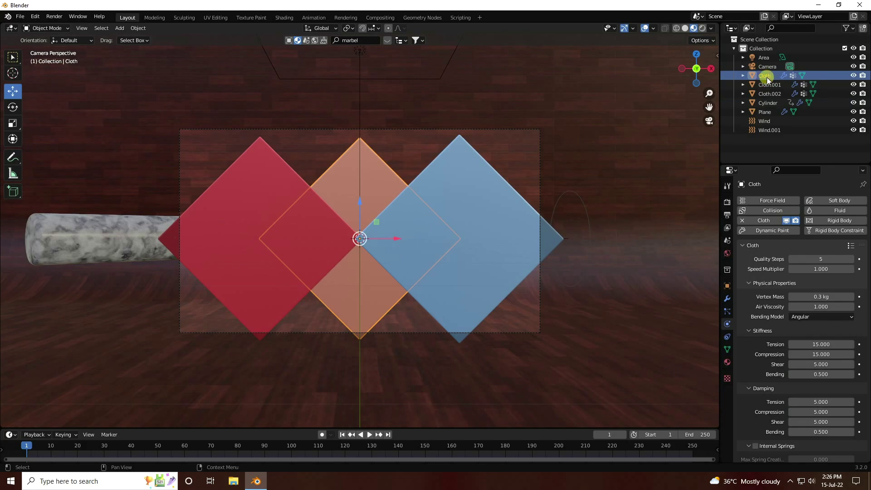
scroll(752, 322, down, 15)
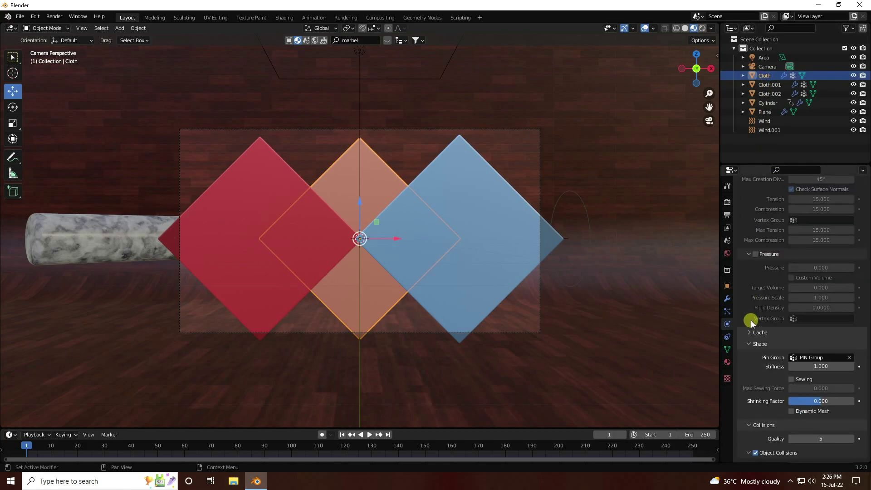
scroll(751, 322, down, 1)
scroll(753, 313, up, 3)
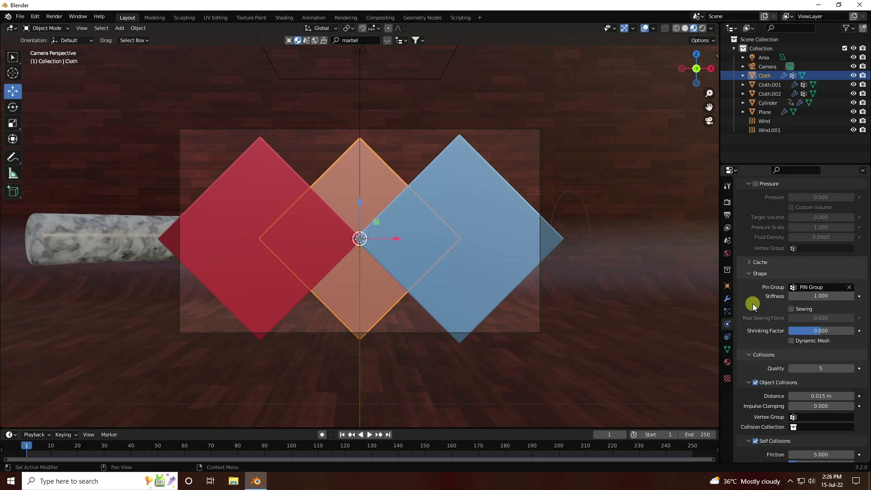
click(750, 263)
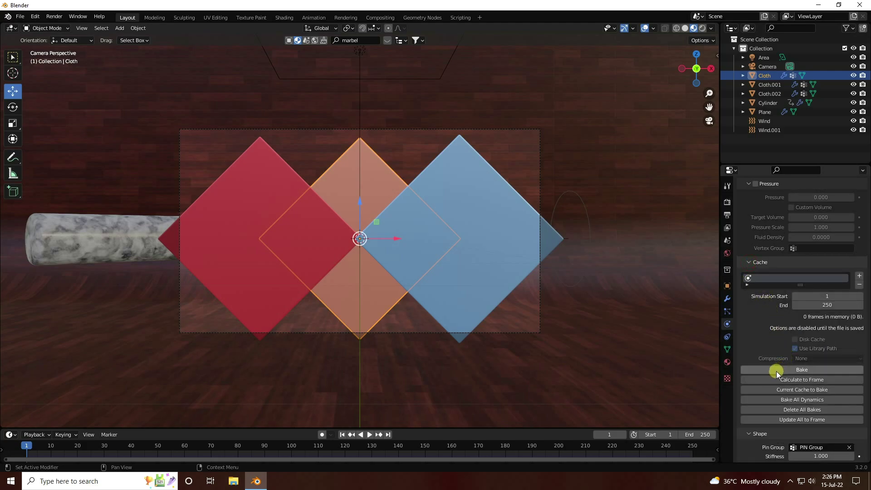
click(801, 370)
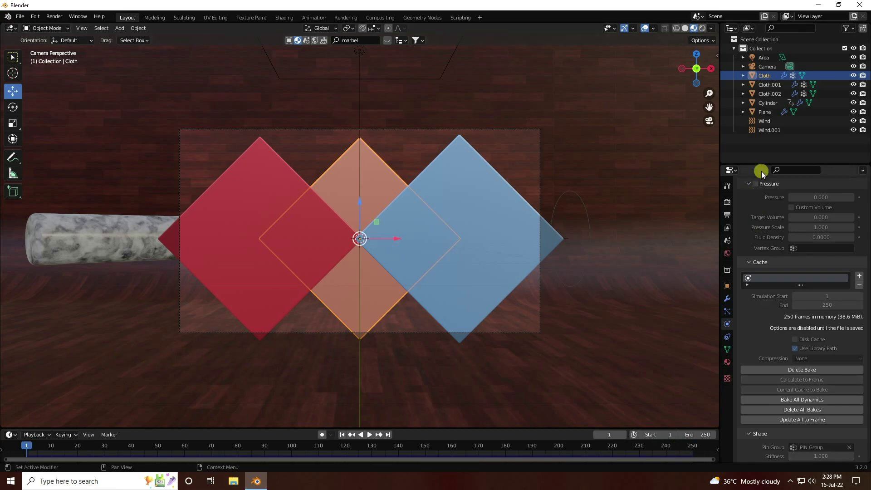
- Bake the simulation caches of the red cloth and the blue cloth
click(772, 85)
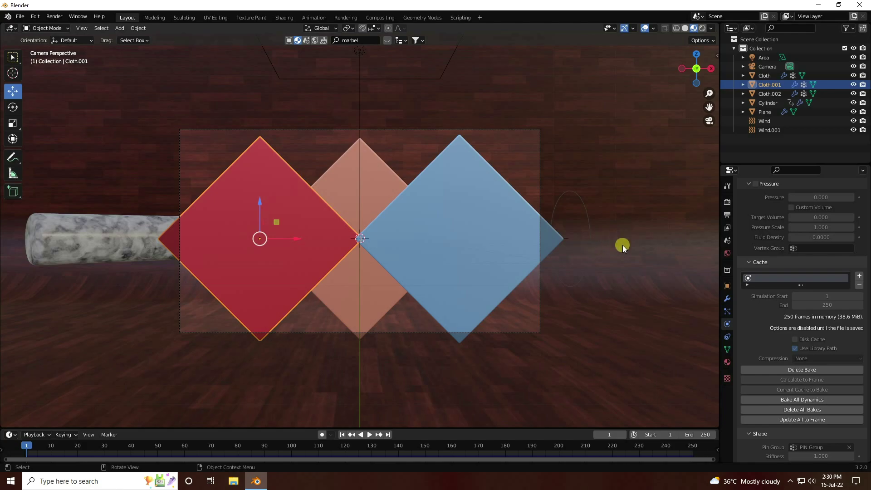
click(765, 94)
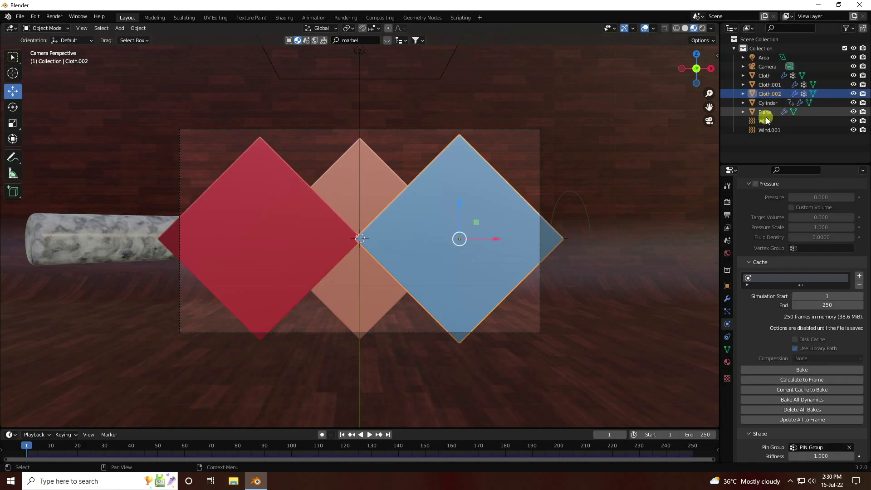
click(782, 368)
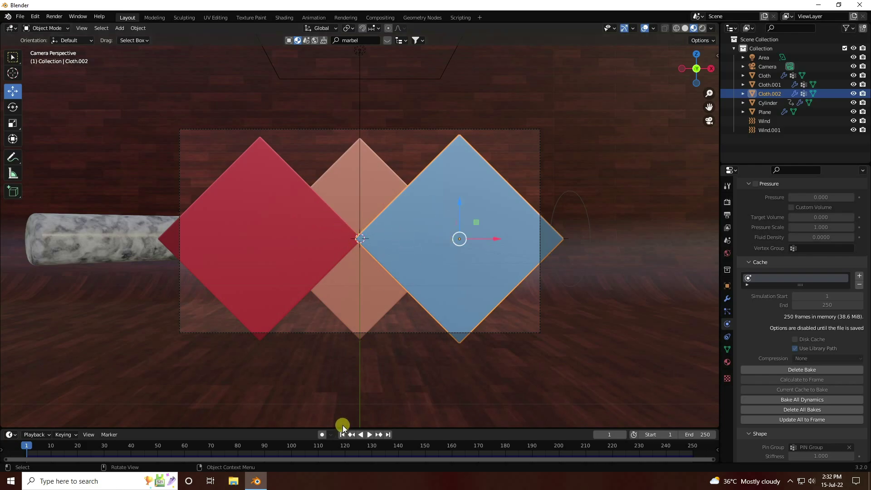
- Play the baked animation through the camera to check the cloths against the moving cylinder, pausing at frame 134
click(369, 435)
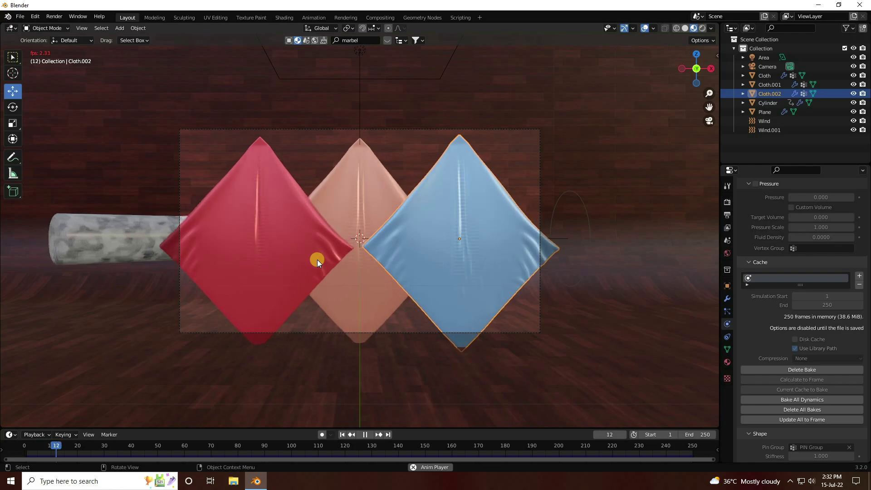
scroll(275, 243, up, 2)
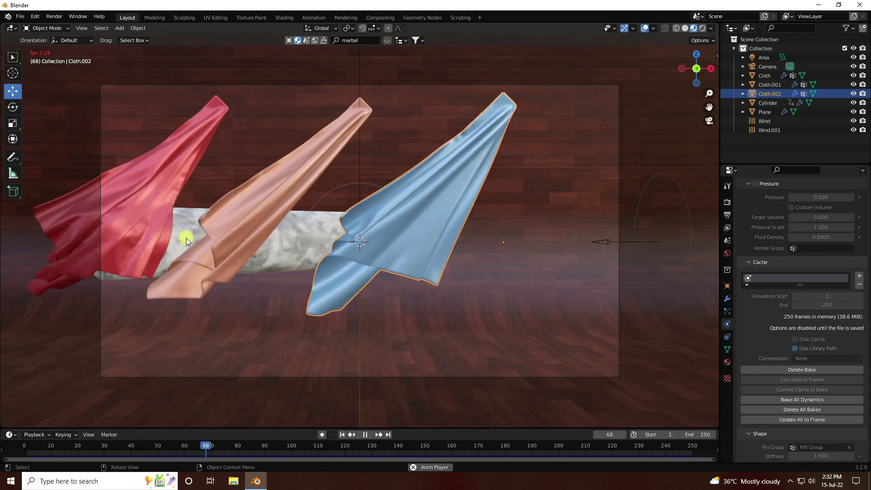
scroll(193, 249, up, 1)
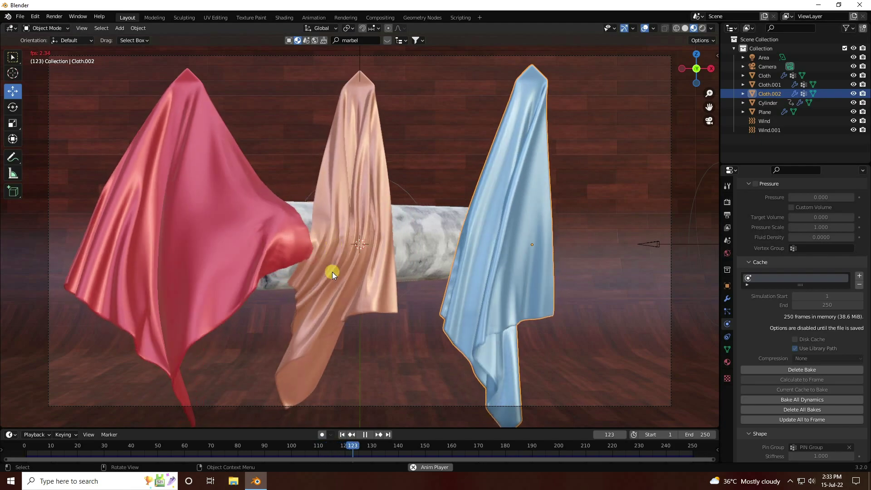
click(364, 433)
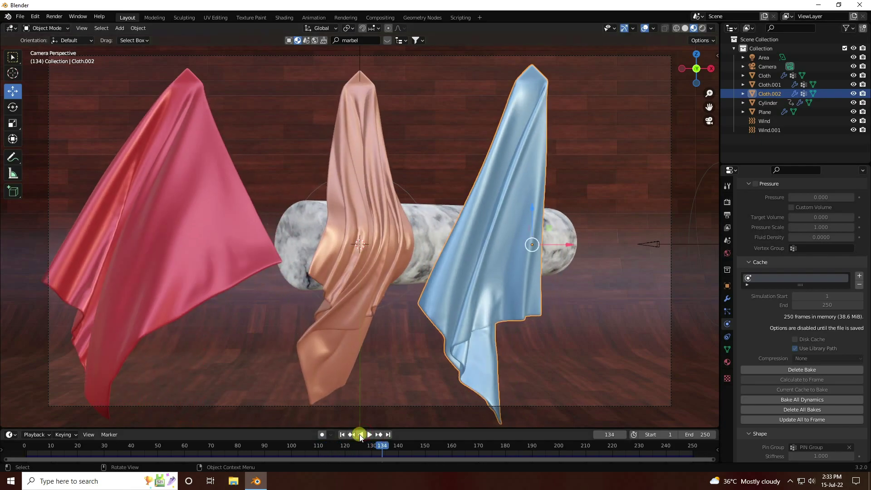
- Switch the render engine to Cycles with GPU Compute as the device
click(728, 202)
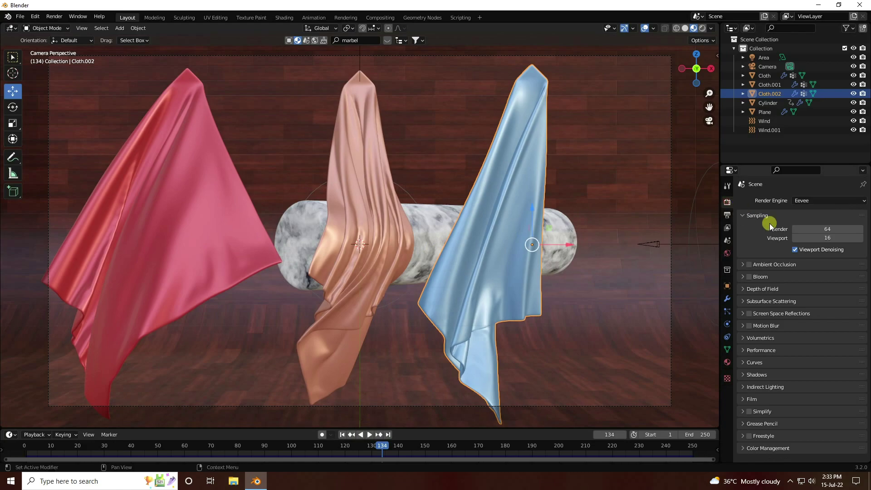
click(808, 201)
click(800, 227)
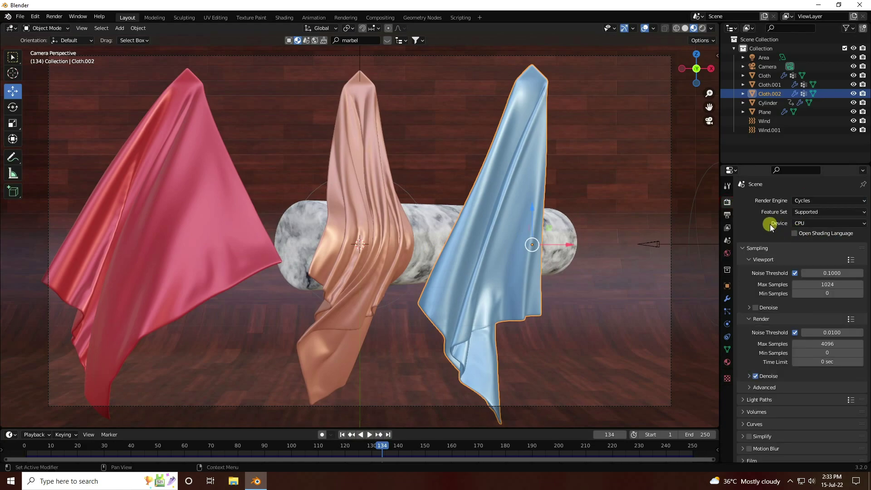
click(800, 224)
click(806, 244)
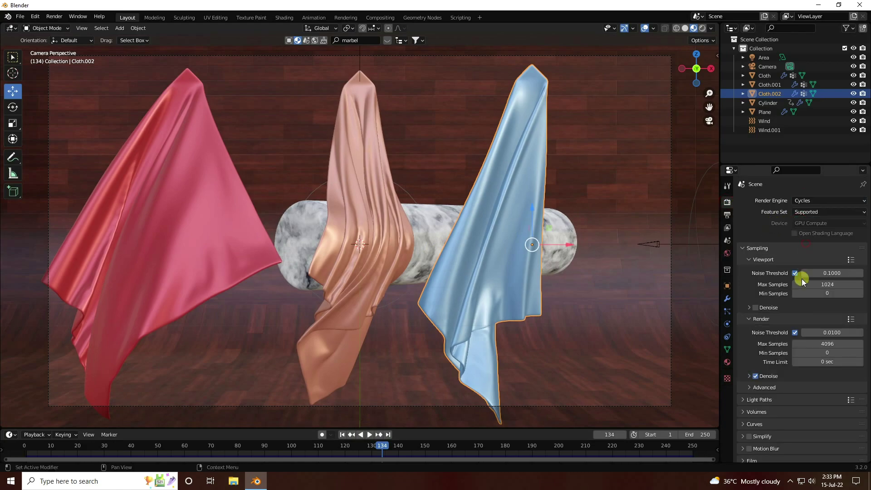
- Set the maximum samples to 64 for the final render and 32 for the viewport
click(819, 344)
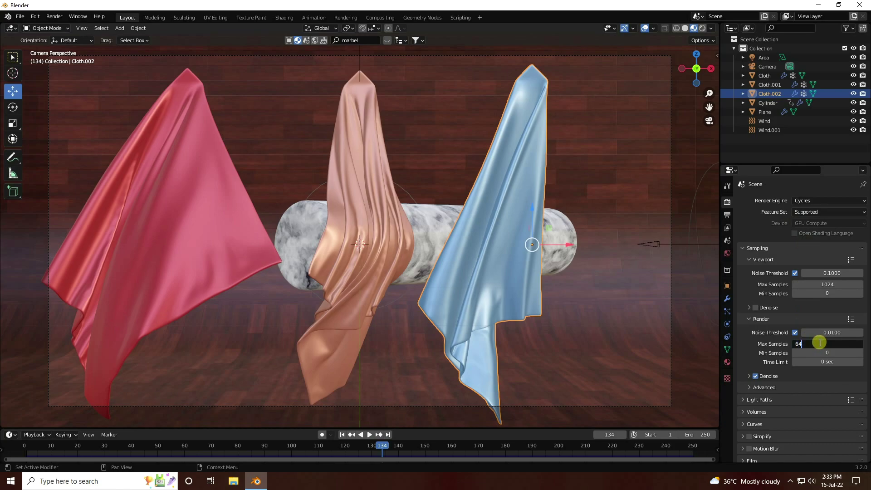
key(Return)
click(844, 284)
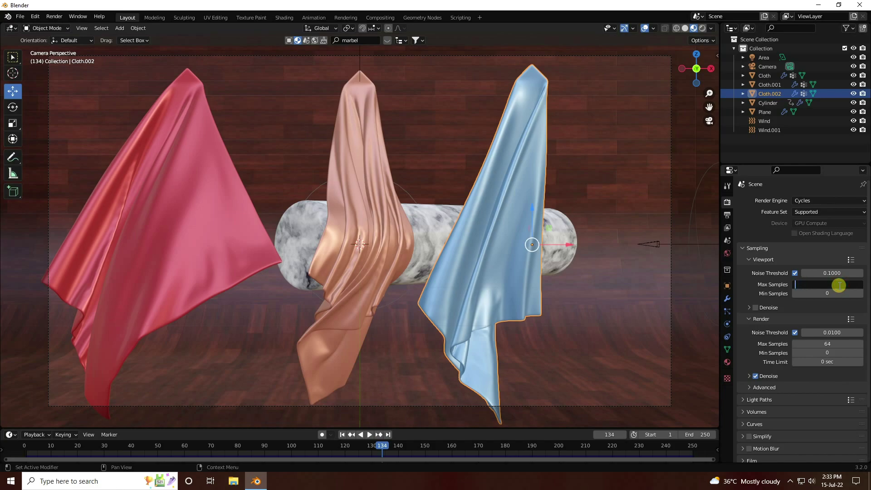
key(Return)
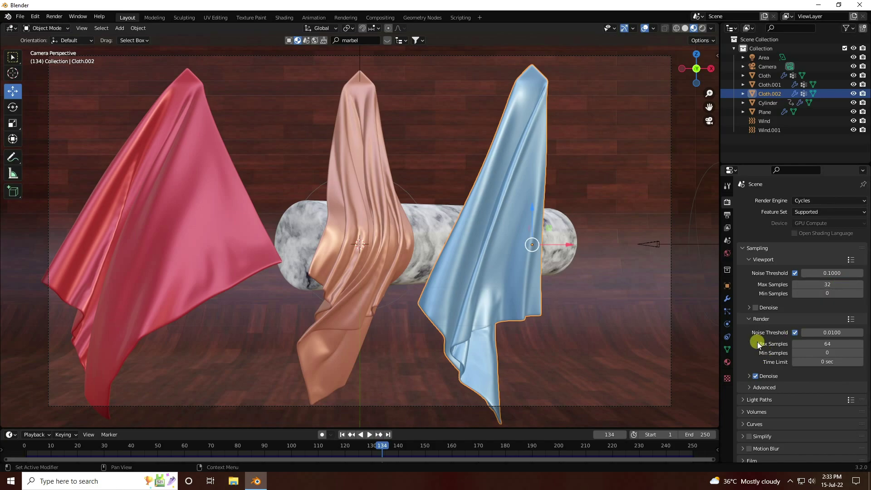
- Create a folder named "ren new" on the Desktop and set the render output to file name 1 inside it
click(727, 216)
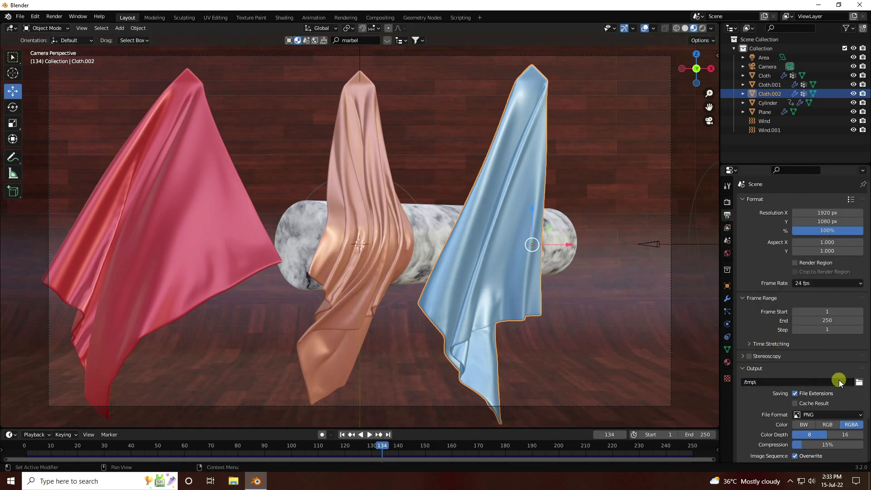
click(859, 382)
click(227, 211)
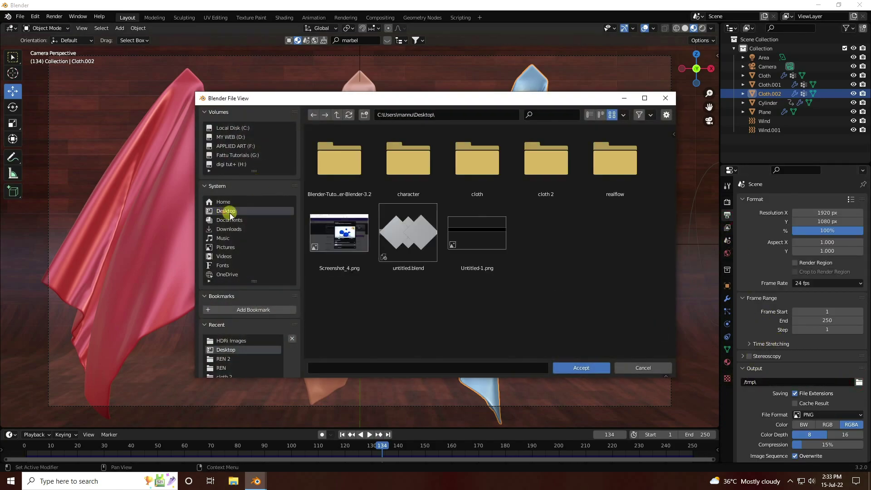
right_click(543, 274)
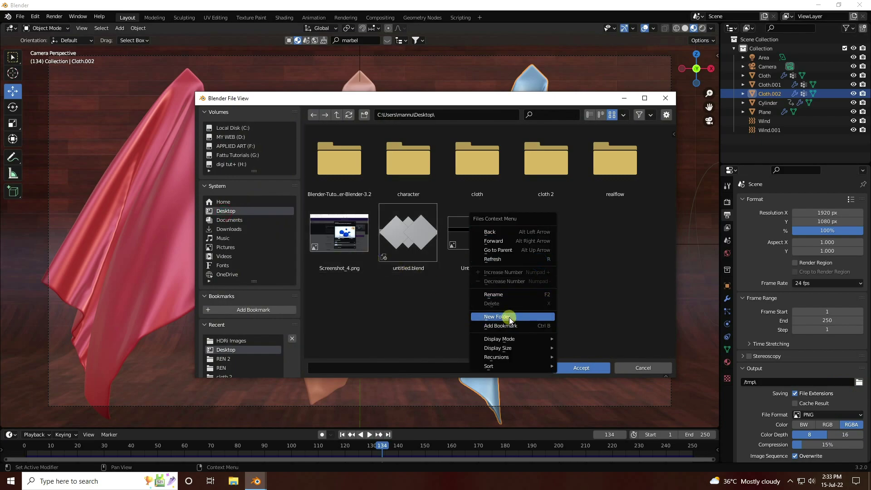
click(522, 316)
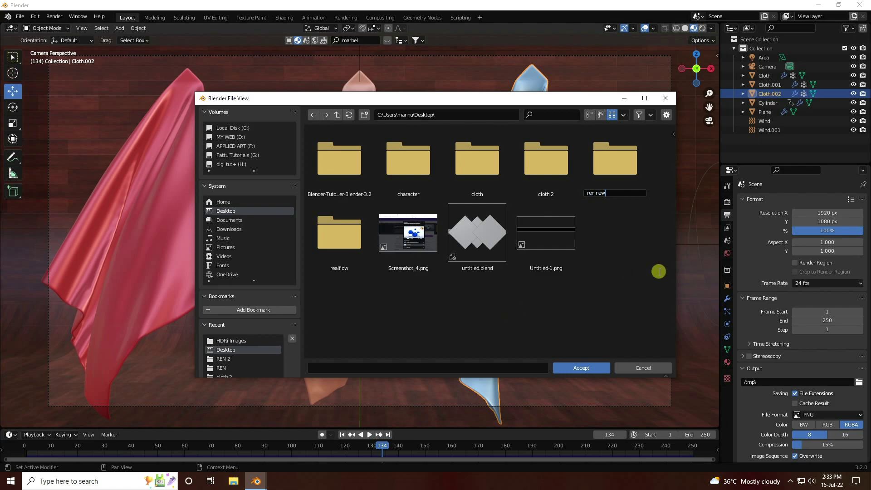
key(Return)
double_click(355, 253)
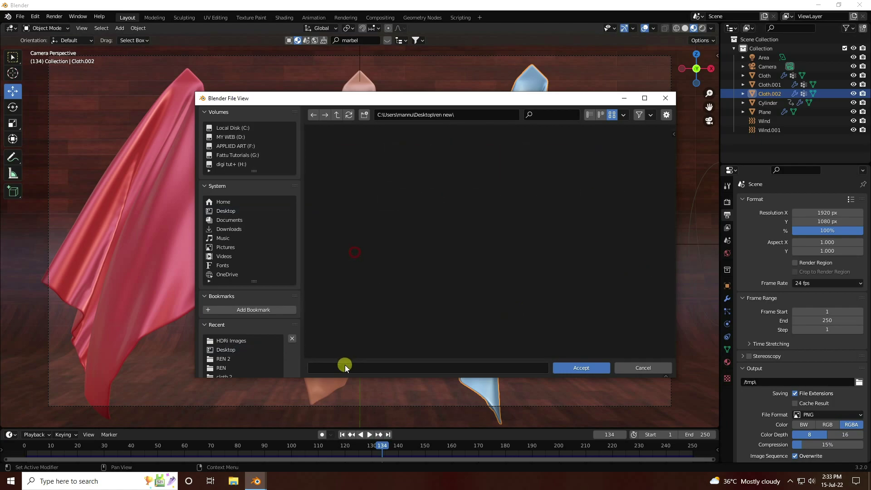
click(346, 368)
text(1)
click(567, 367)
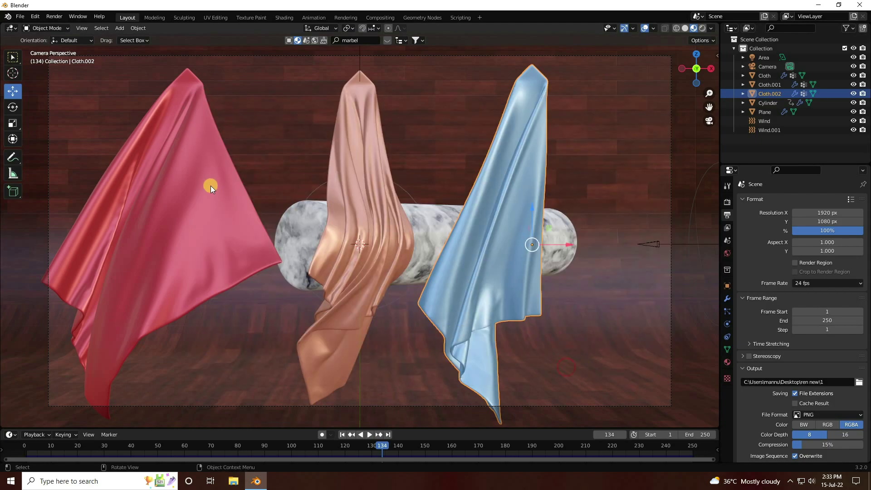
- Start rendering the full animation to the chosen output folder
click(55, 17)
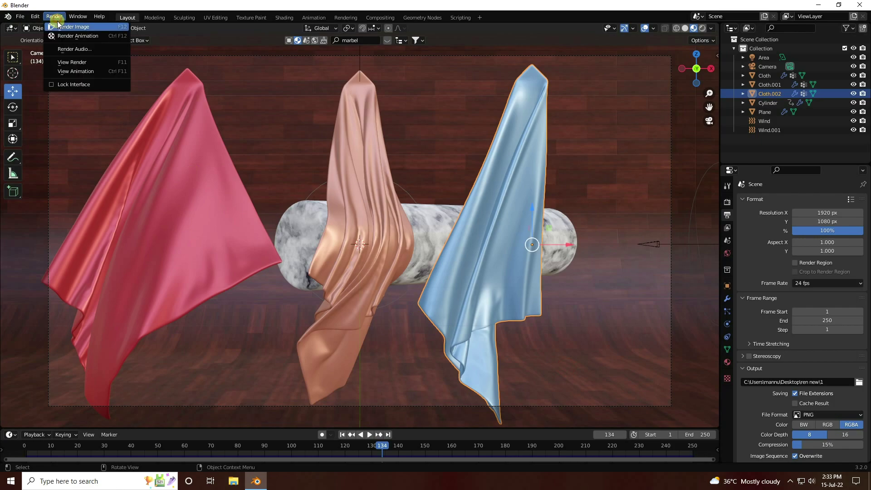
click(62, 36)
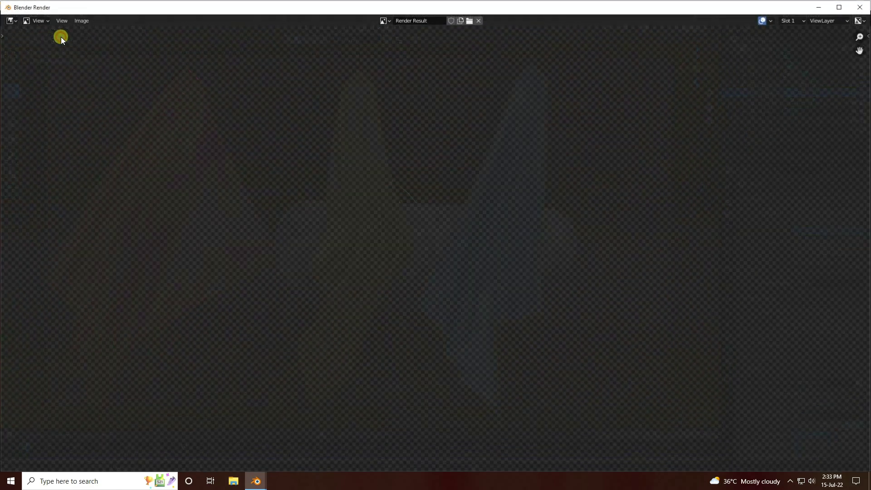